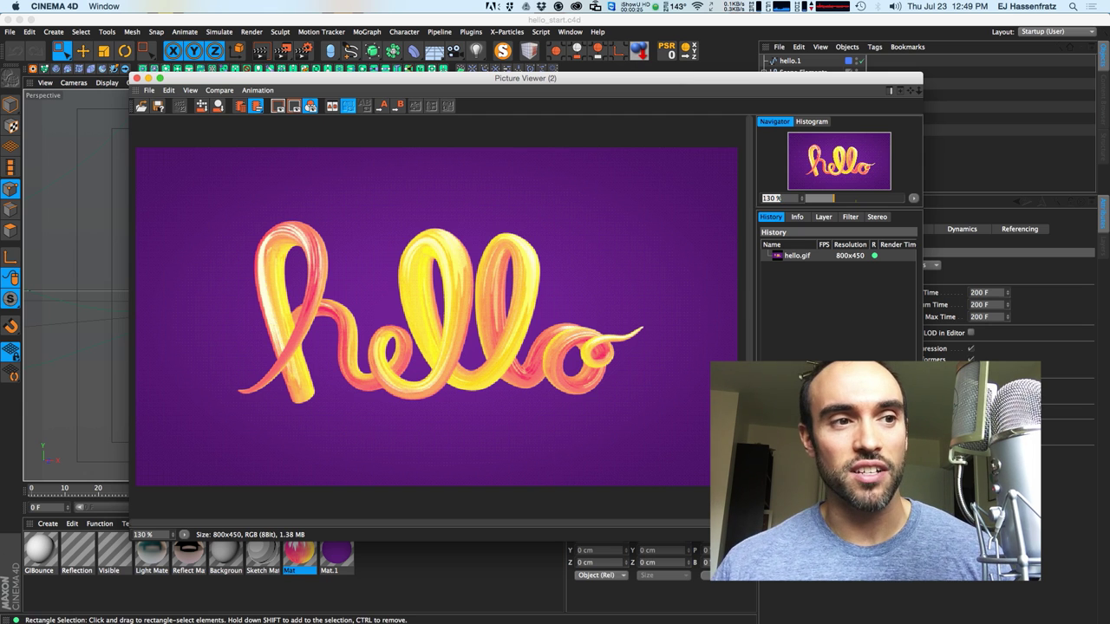
- Switch to Finder and preview the reference animations hello.gif and abstract_contour_3.gif
key(super+Tab)
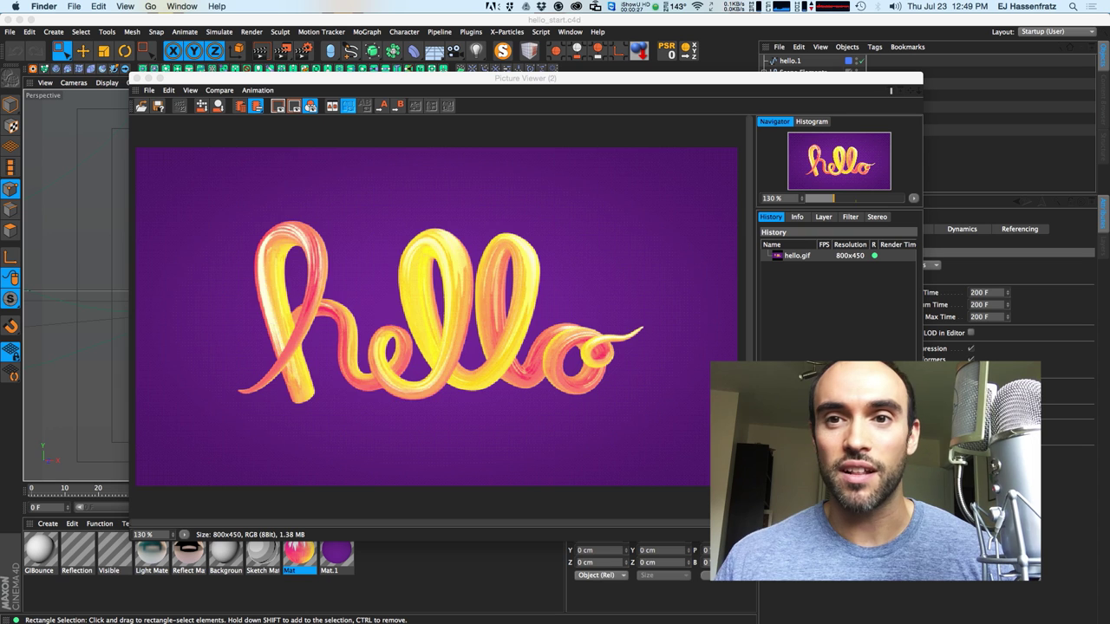
key(space)
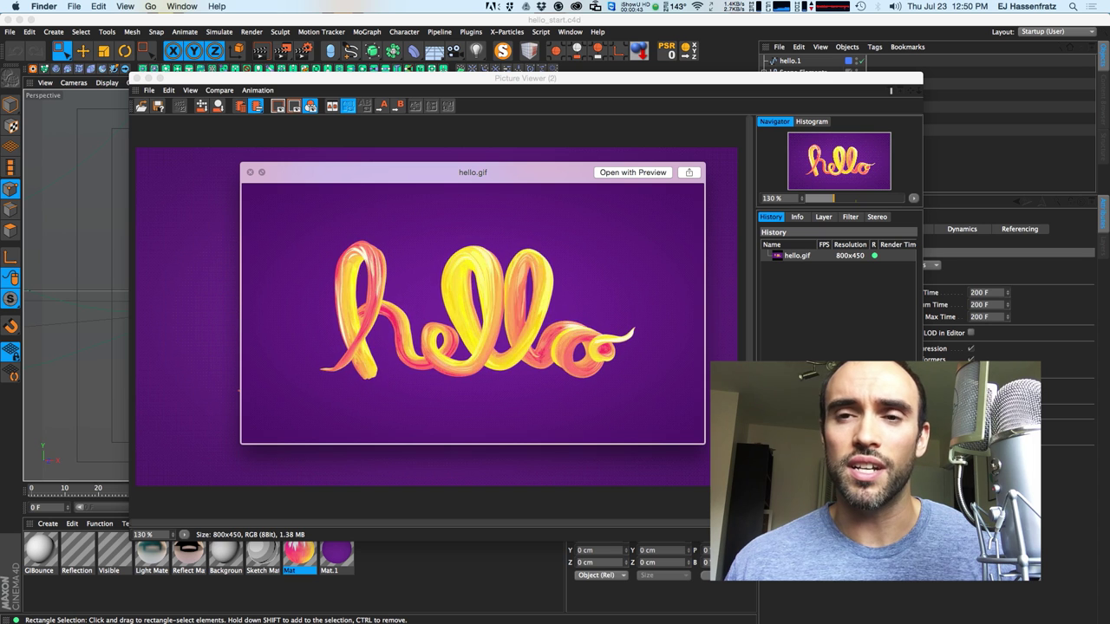
key(space)
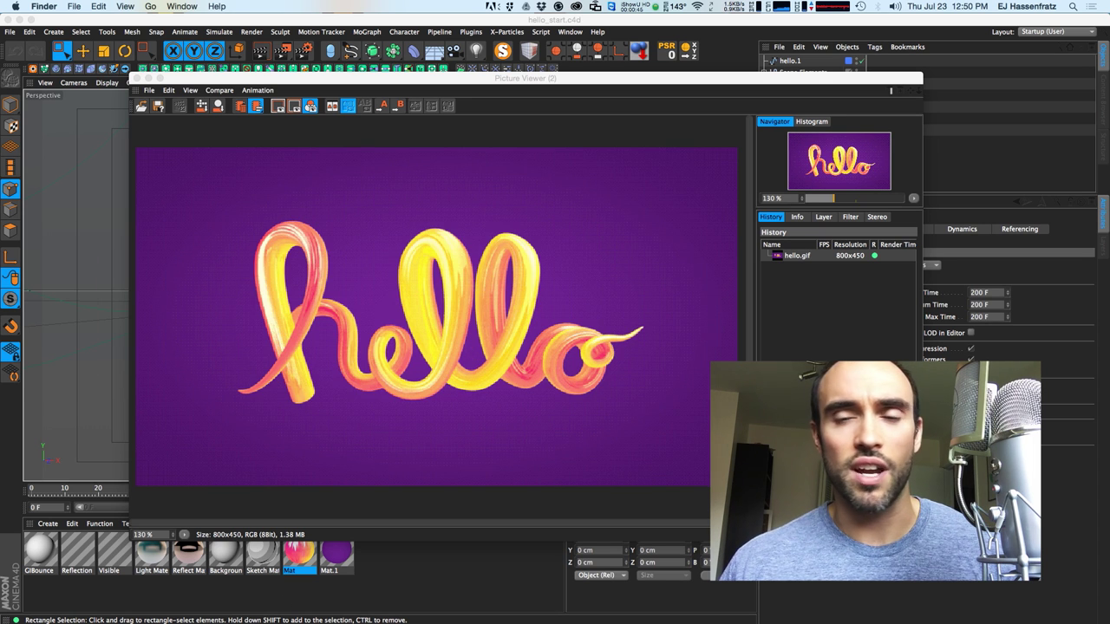
key(space)
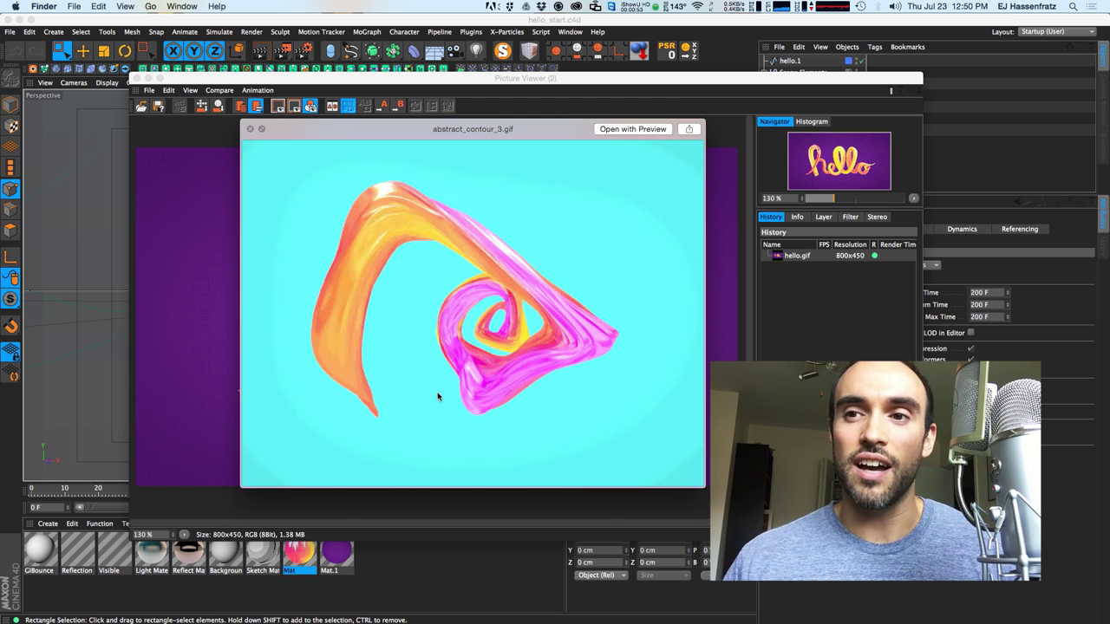
key(space)
key(space)
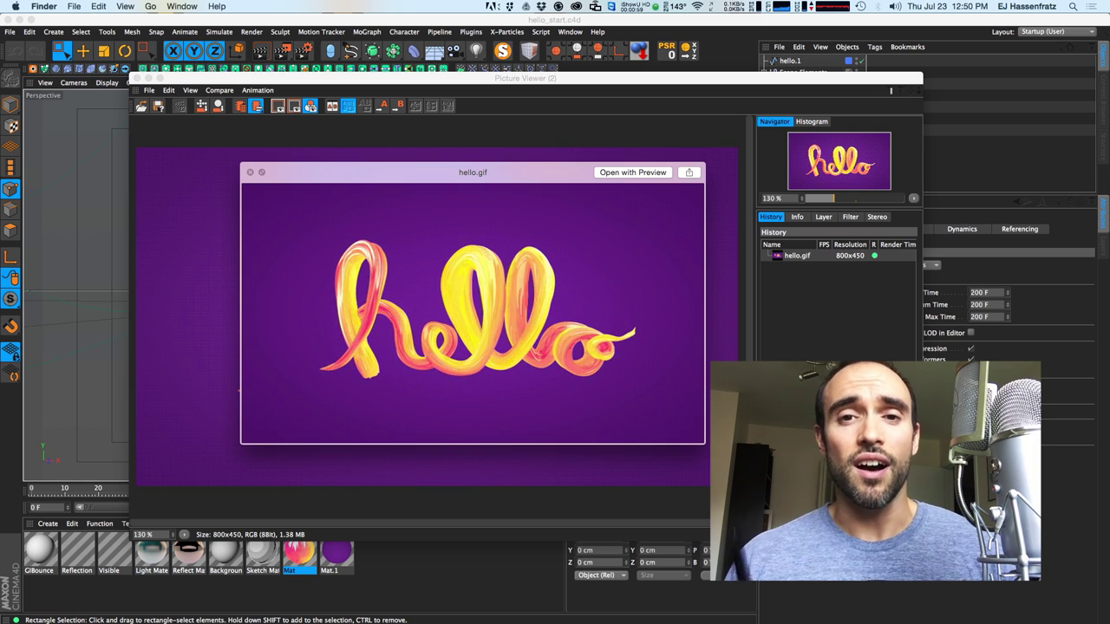
key(space)
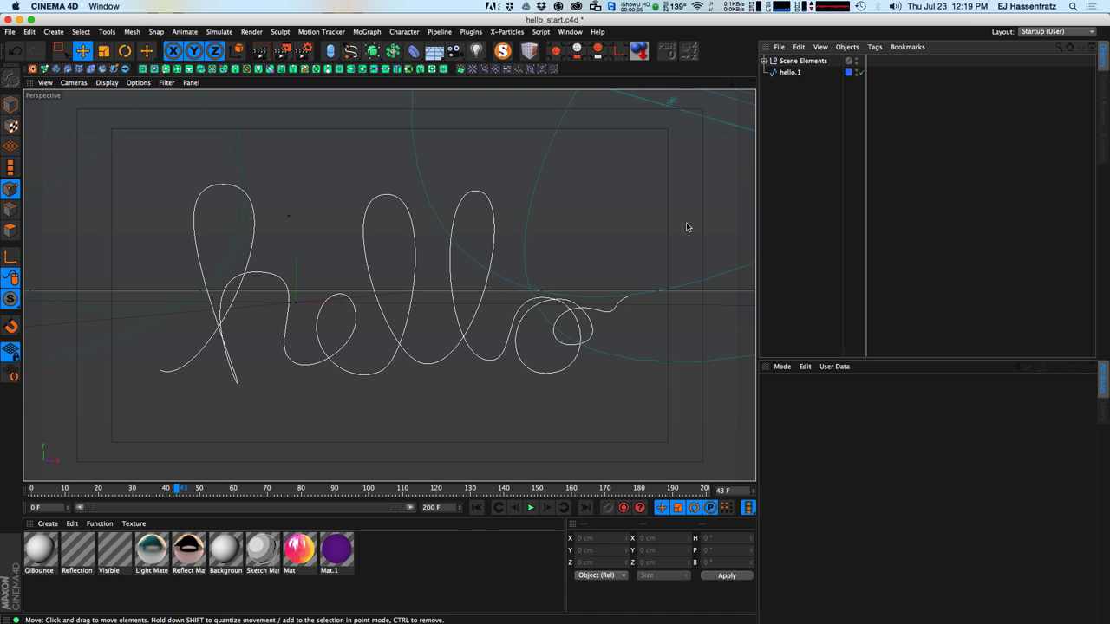
- Examine the shape and depth of the hello.1 spline in the perspective, top, right and front views
click(751, 83)
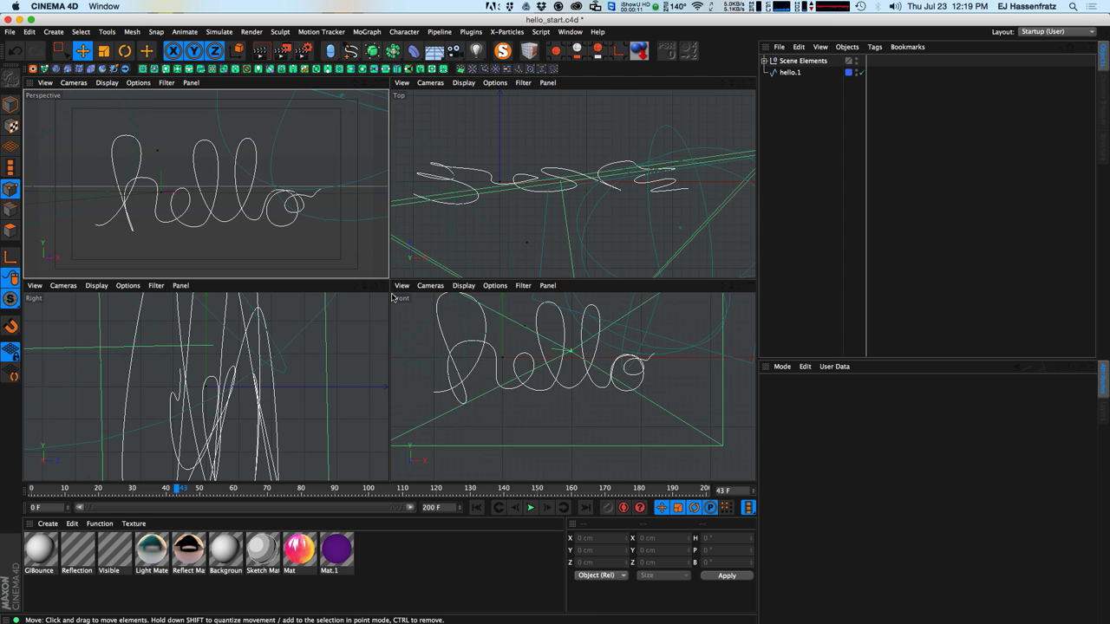
alt+drag(536, 223, 646, 216)
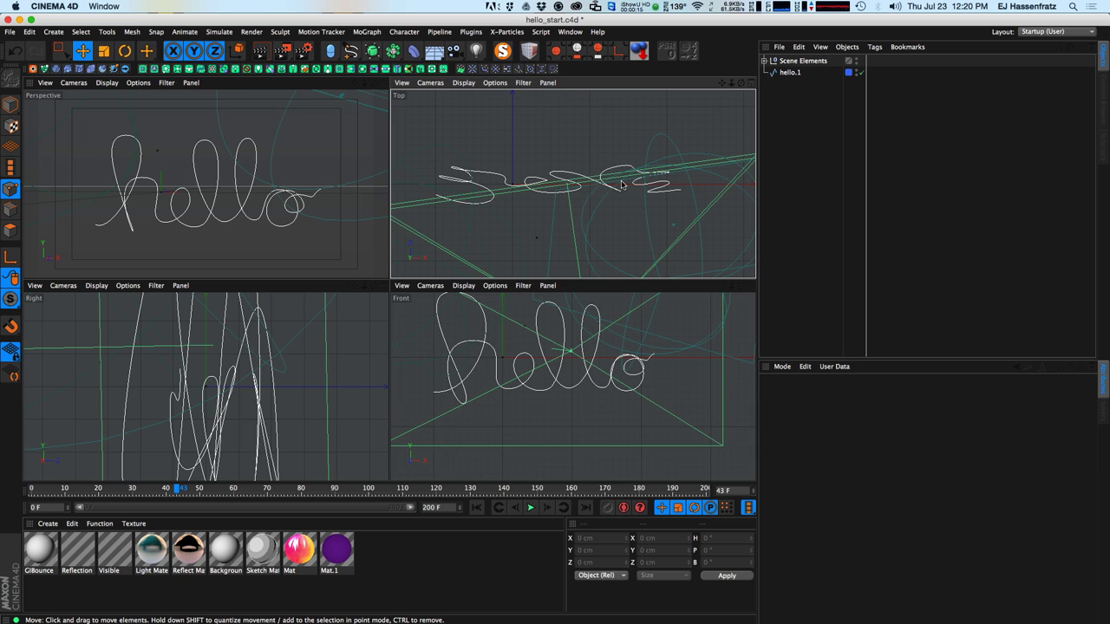
click(789, 73)
click(807, 179)
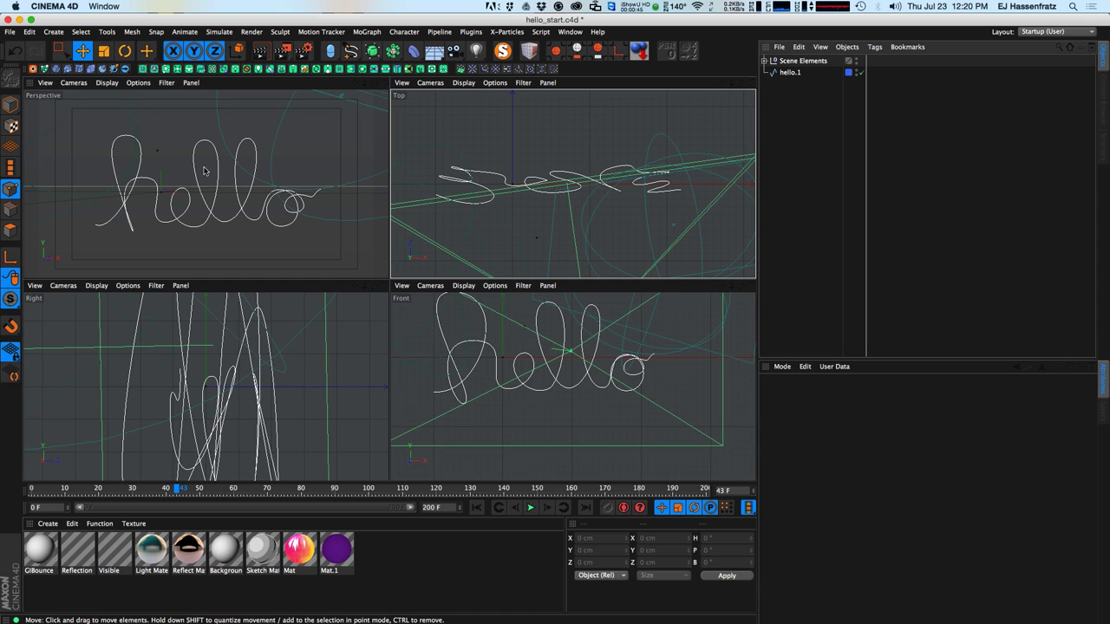
click(382, 83)
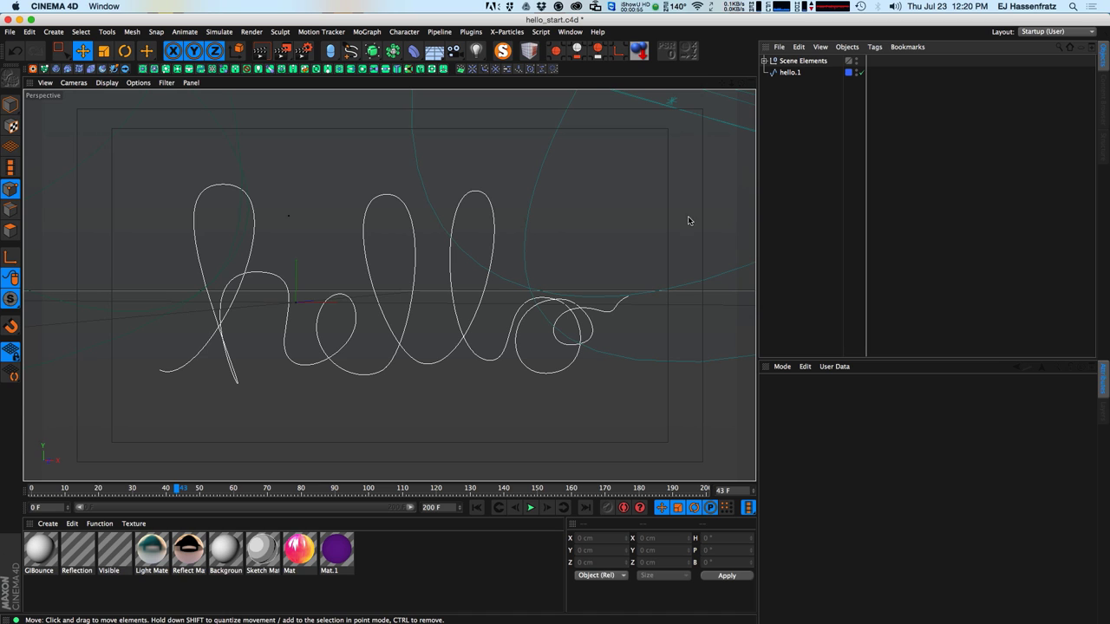
- Add a Capsule primitive and set its orientation to +X
click(332, 55)
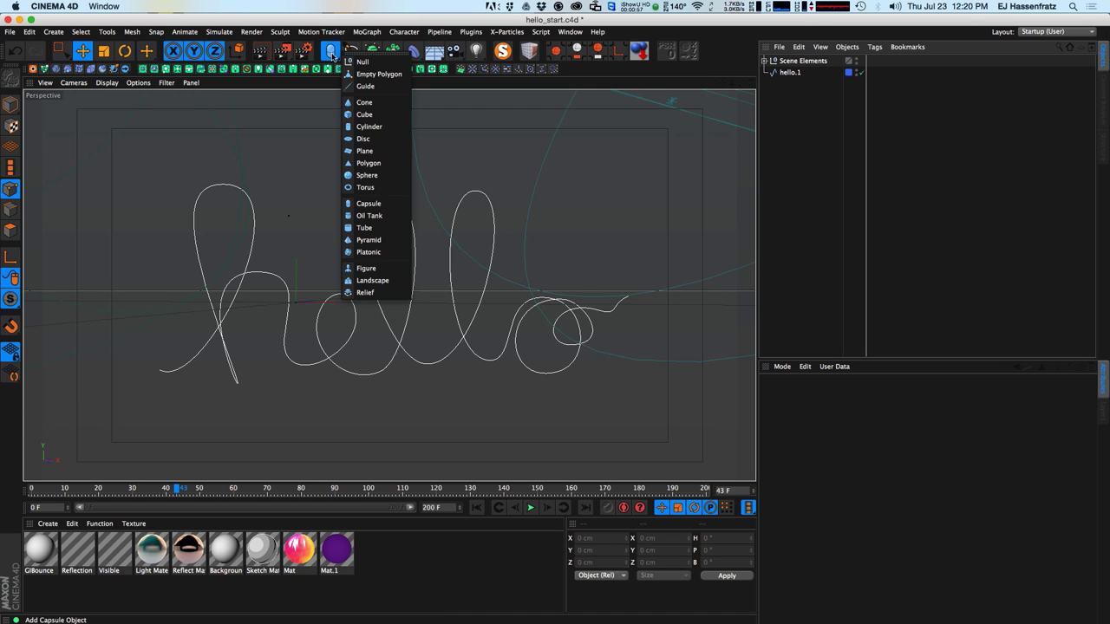
click(367, 202)
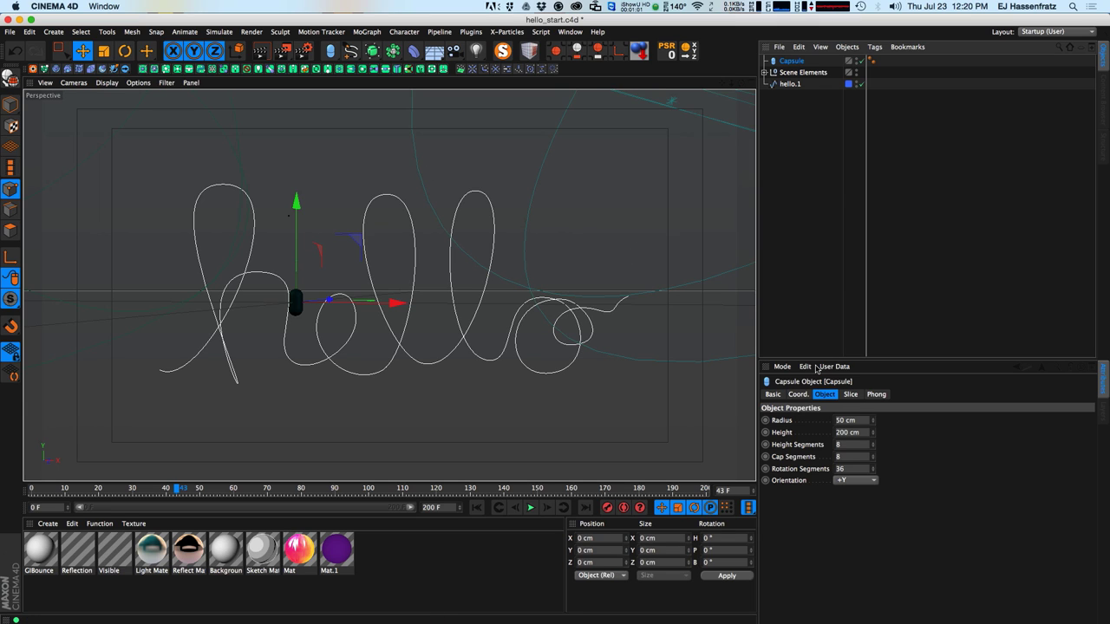
click(862, 483)
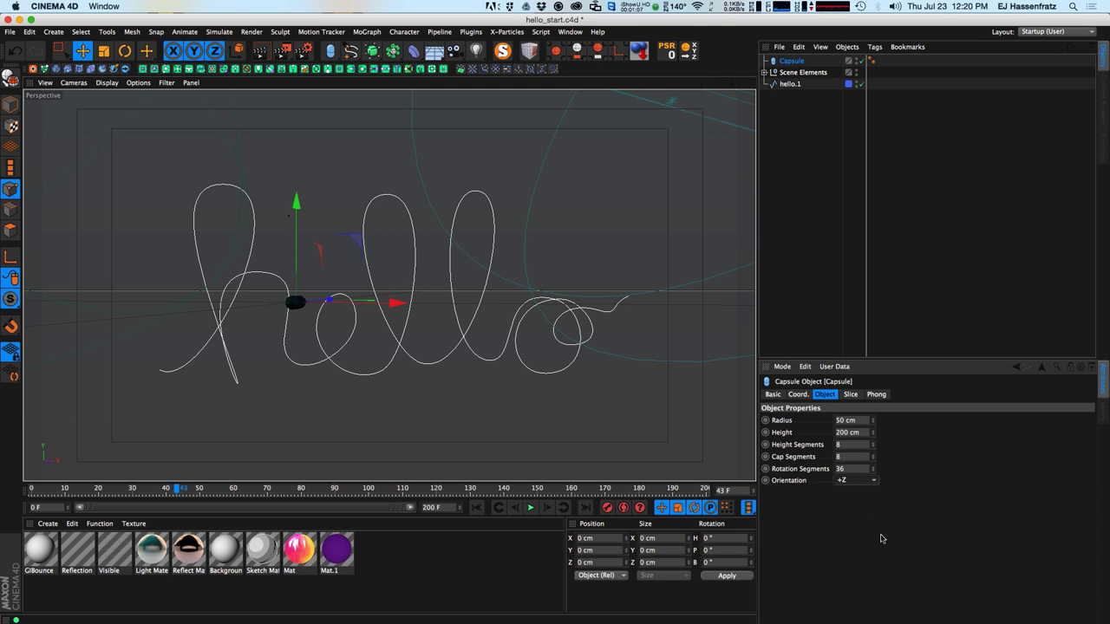
click(855, 492)
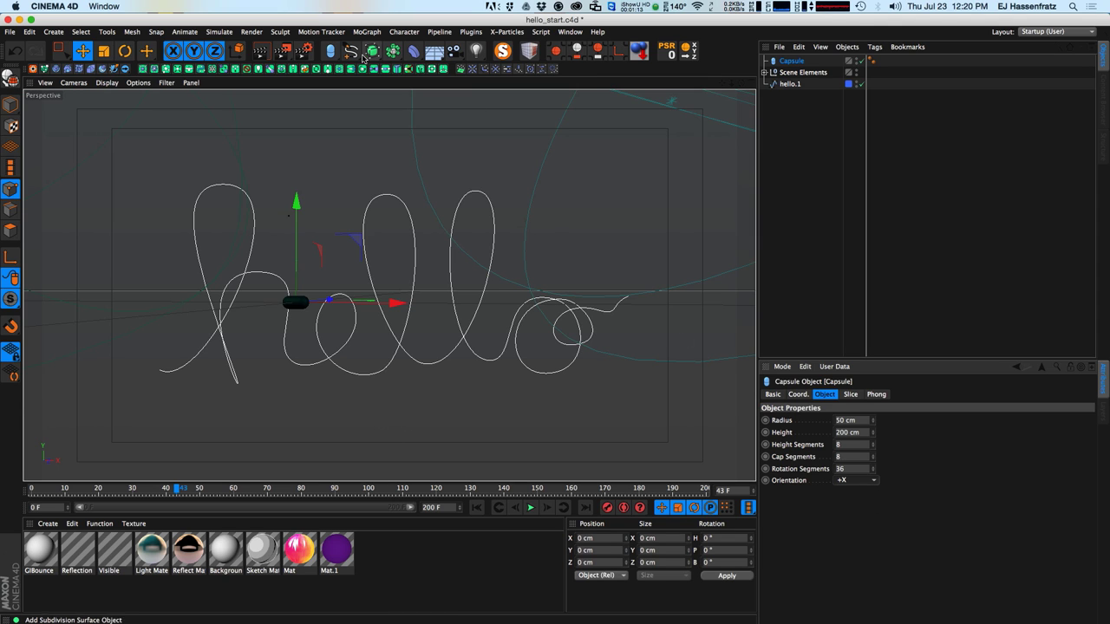
- Add a Spline Wrap deformer as a child of the capsule and assign hello.1 as its spline
click(397, 33)
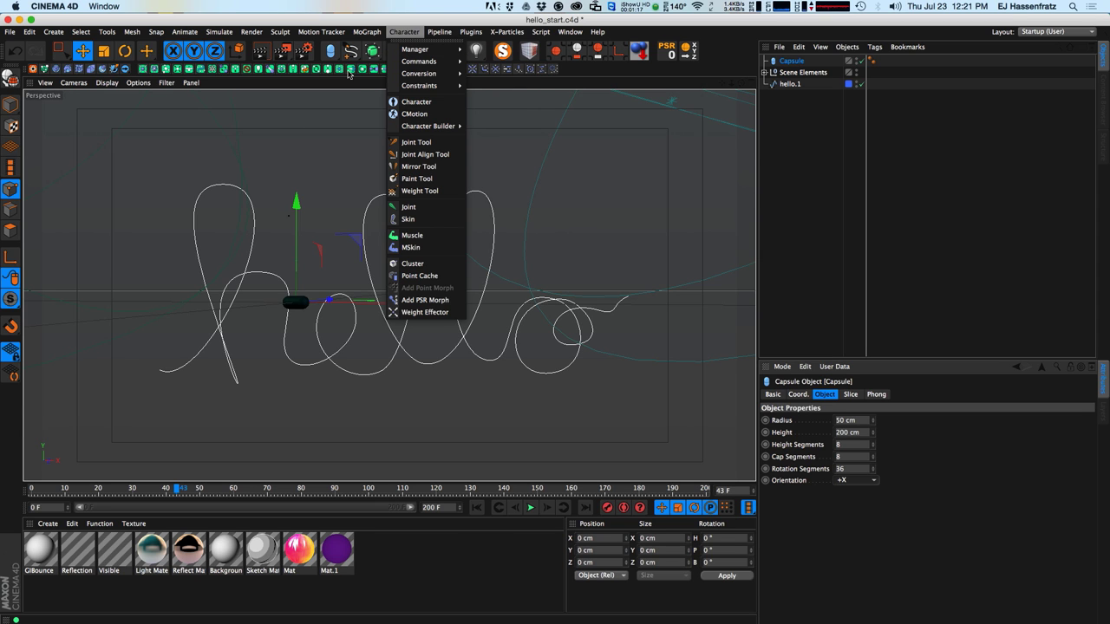
click(412, 51)
drag(413, 50, 560, 170)
drag(796, 61, 846, 144)
click(804, 96)
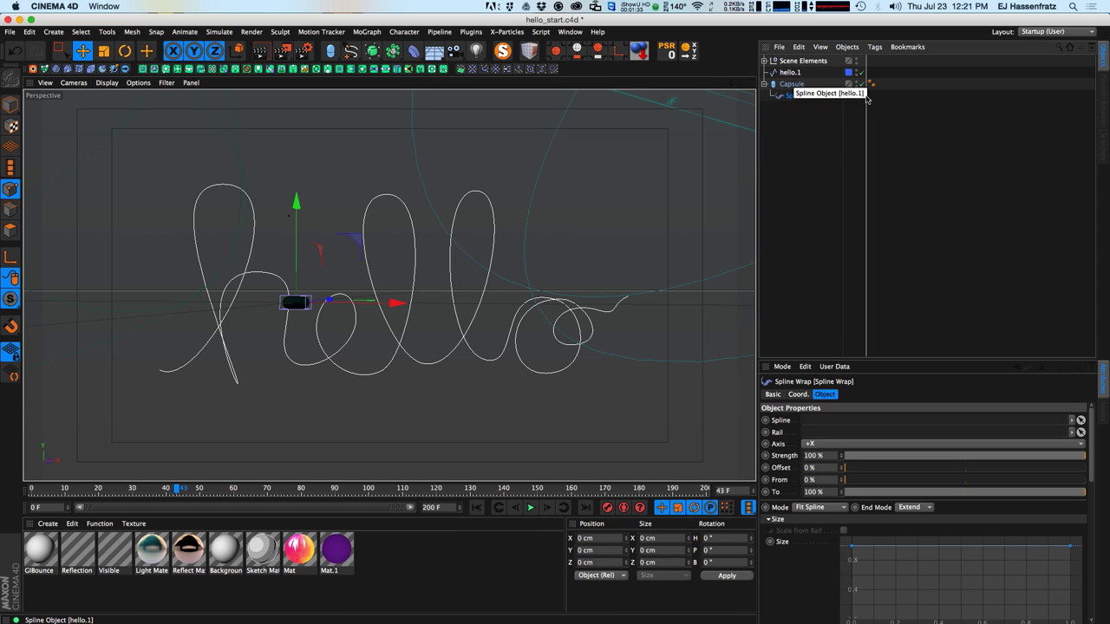
drag(807, 76, 837, 419)
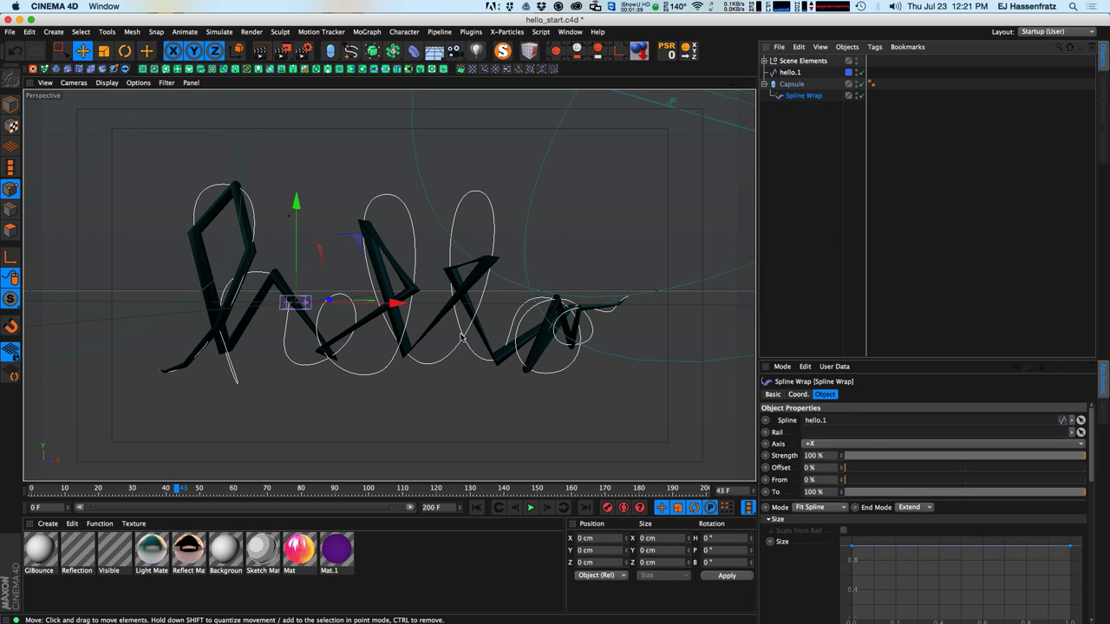
- Set the capsule's height segments to 50
click(791, 84)
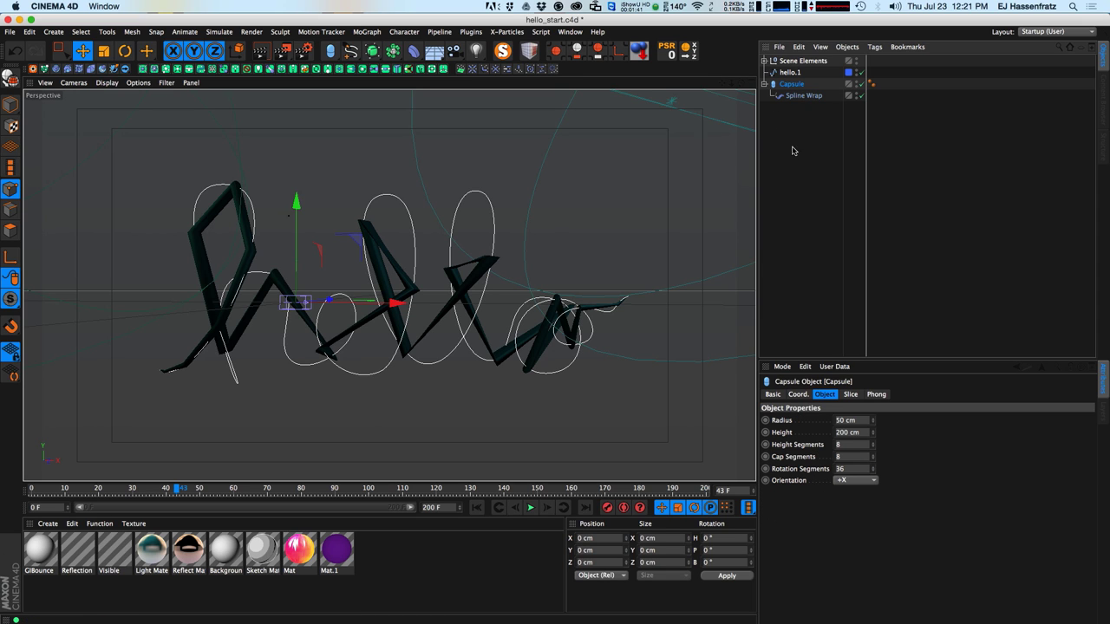
drag(873, 445, 882, 418)
double_click(840, 444)
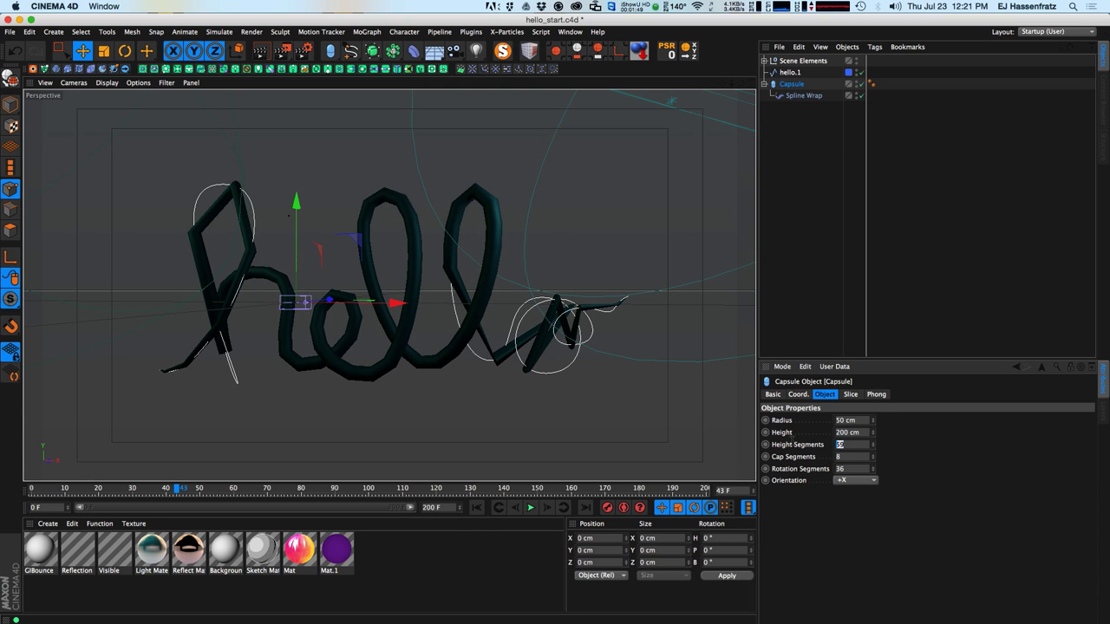
key(Tab)
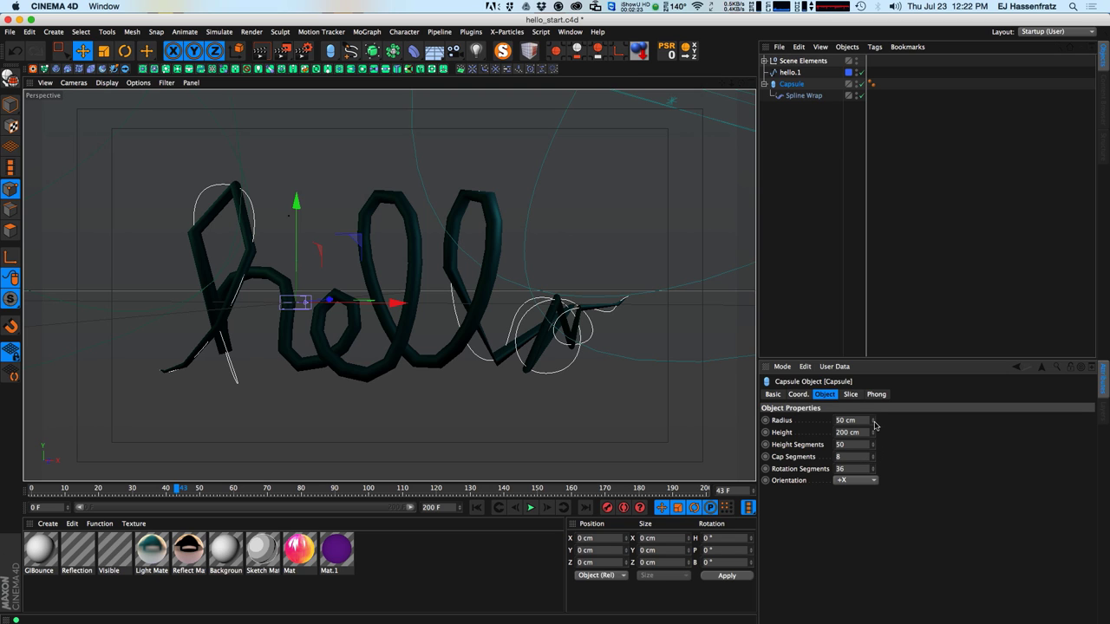
- Set the capsule's radius to 99.5 cm and its height to 1375 cm
drag(871, 422, 880, 394)
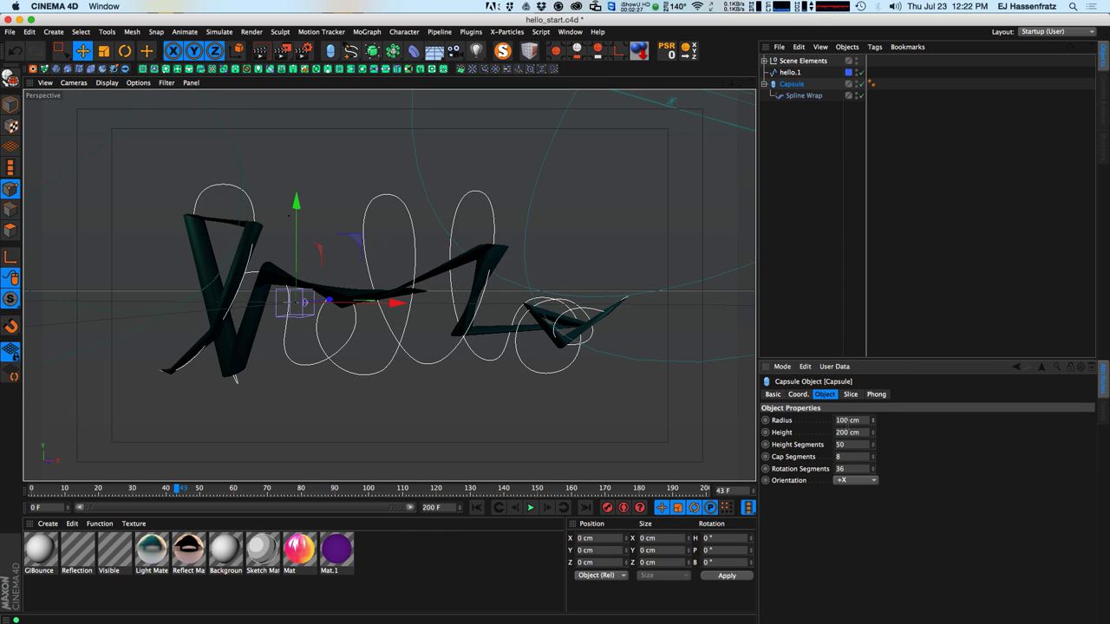
double_click(857, 420)
drag(872, 432, 565, 468)
text(1)
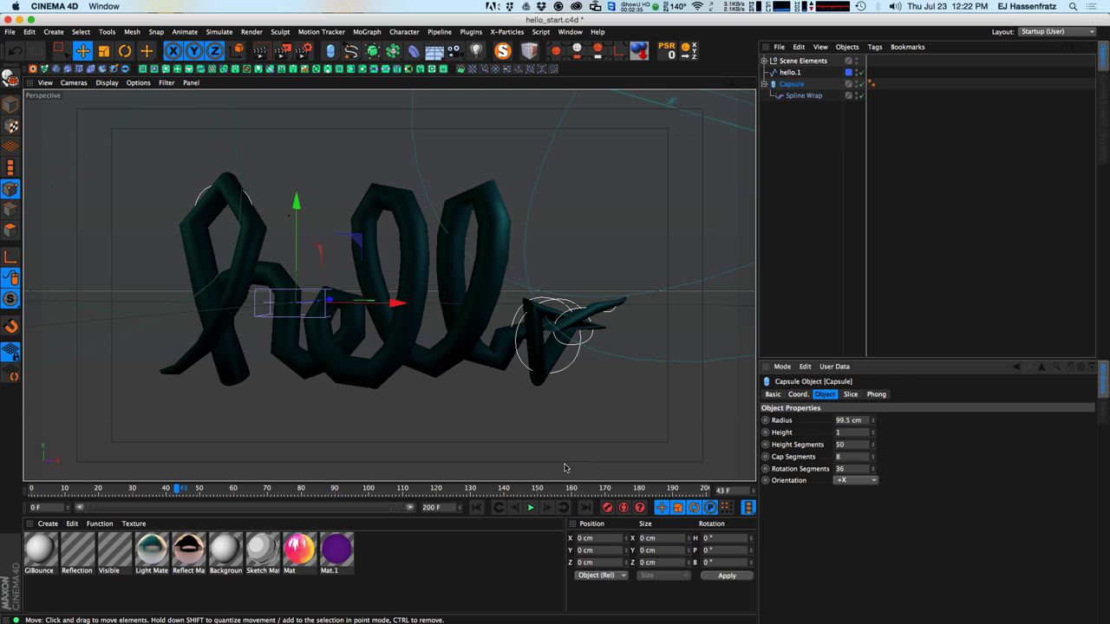
text(366)
key(Return)
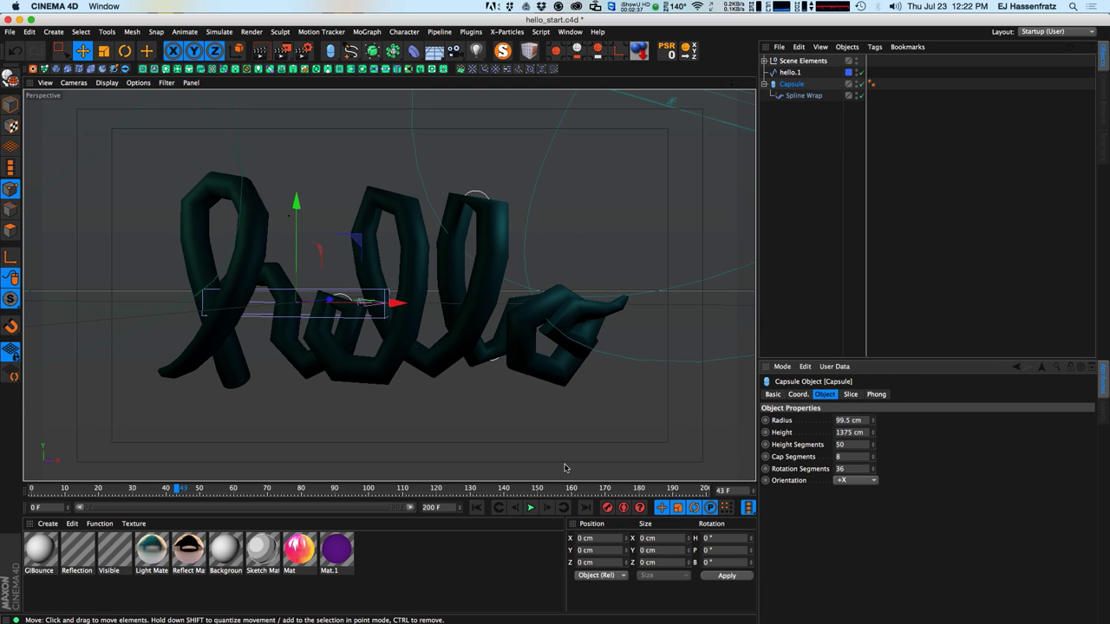
drag(873, 432, 876, 441)
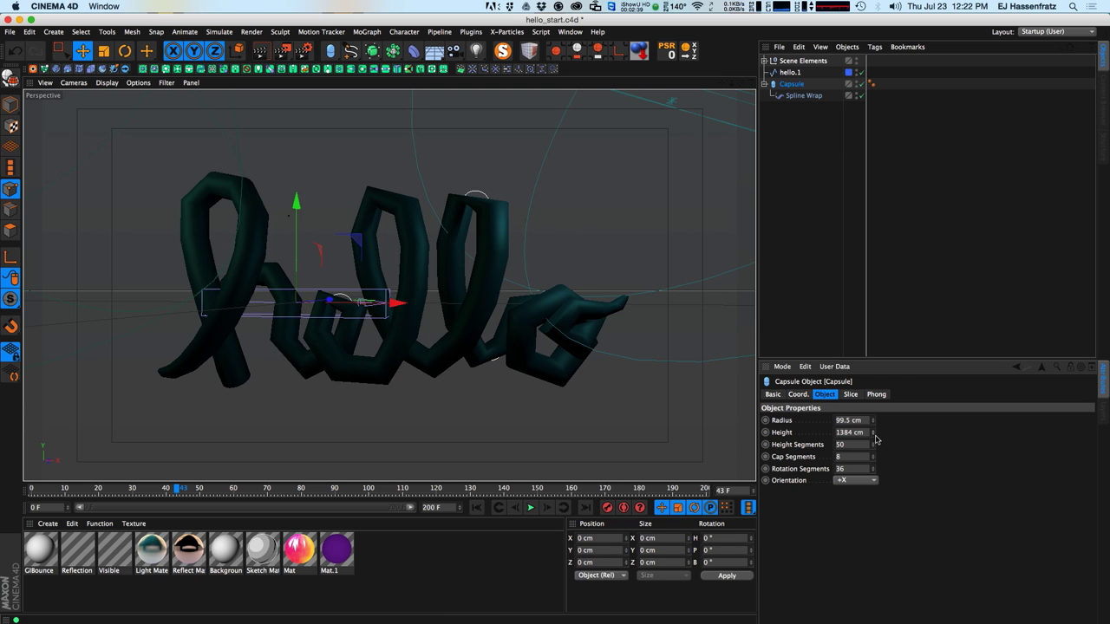
right_click(874, 432)
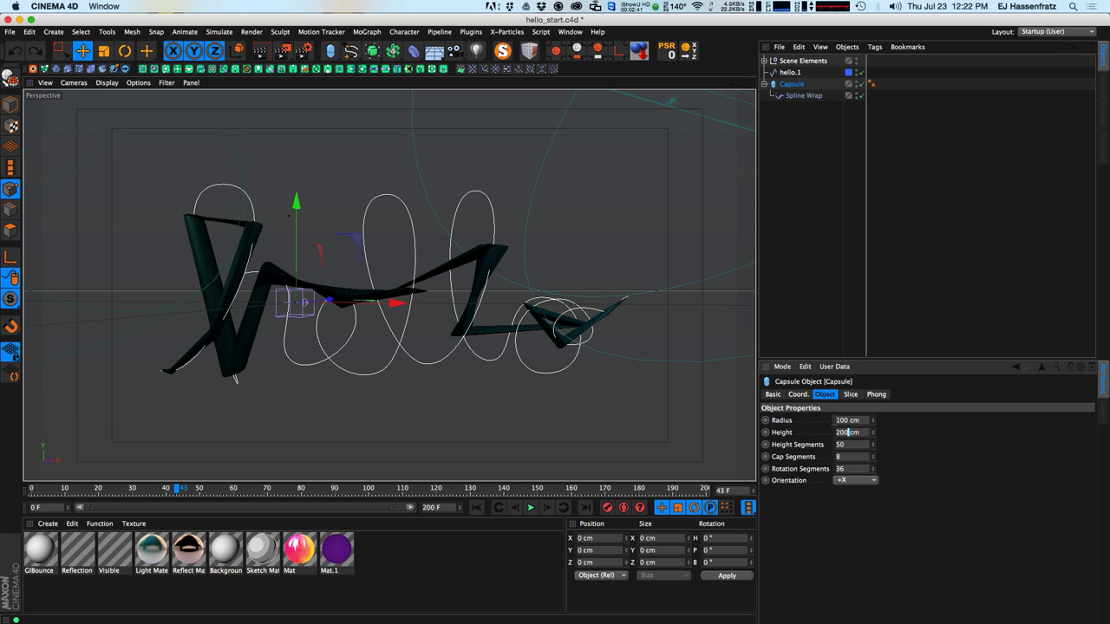
key(super+z)
drag(873, 432, 873, 438)
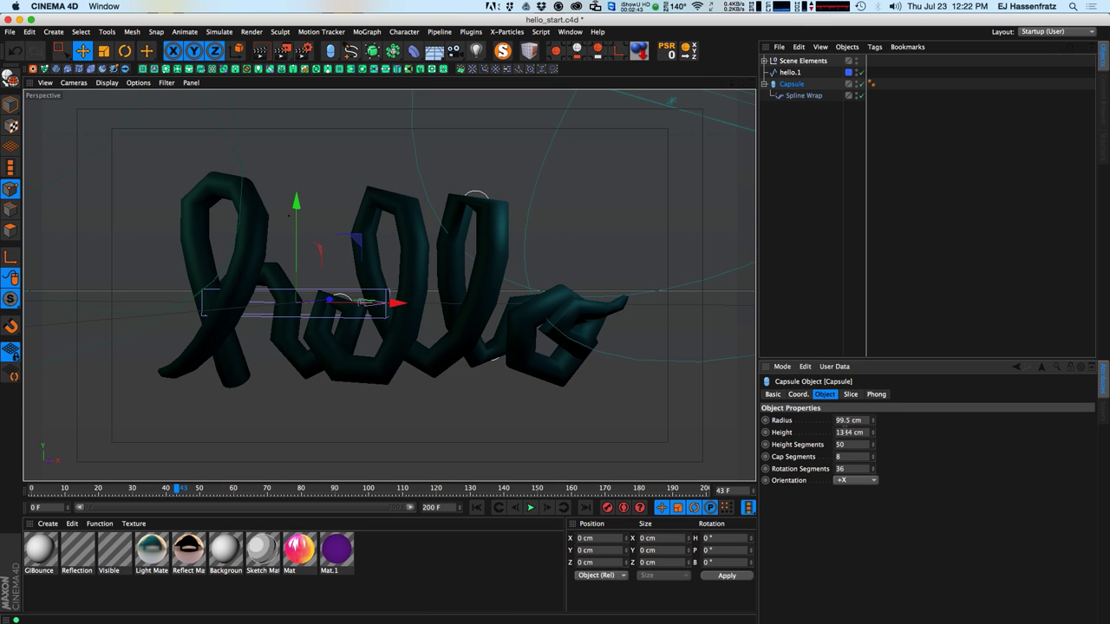
text(75)
key(Return)
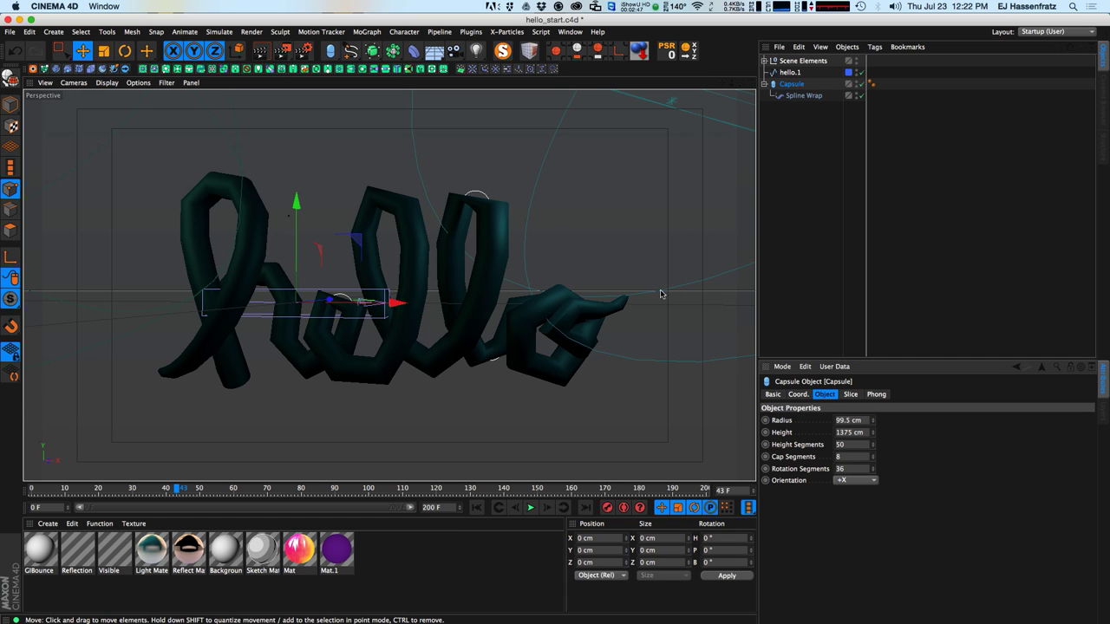
- Set the Spline Wrap's end mode to Clamp
click(804, 95)
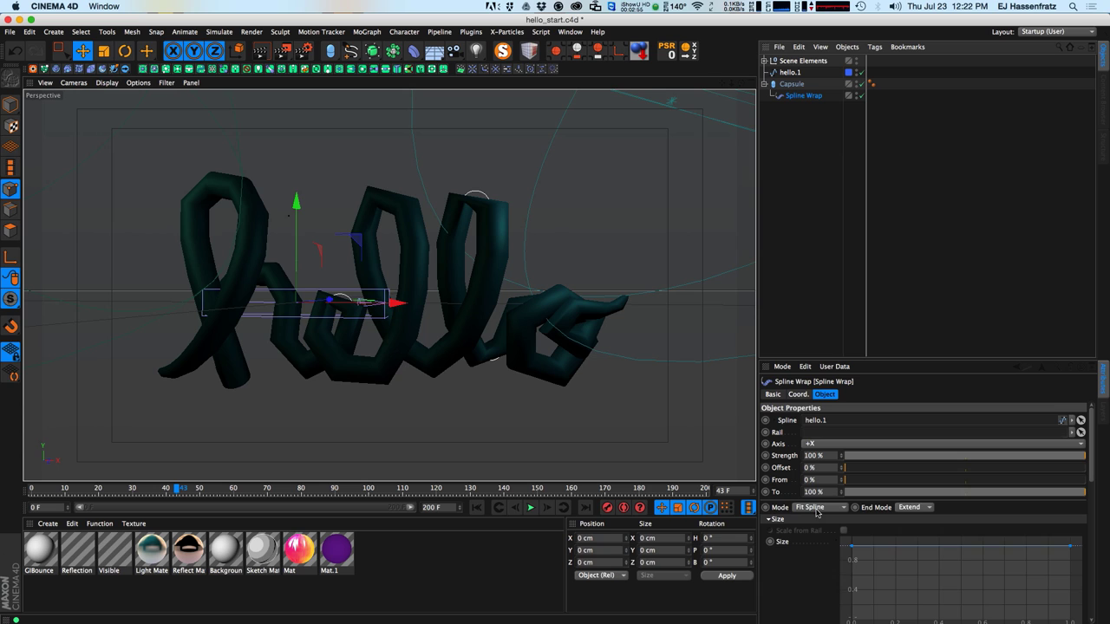
click(907, 510)
click(910, 518)
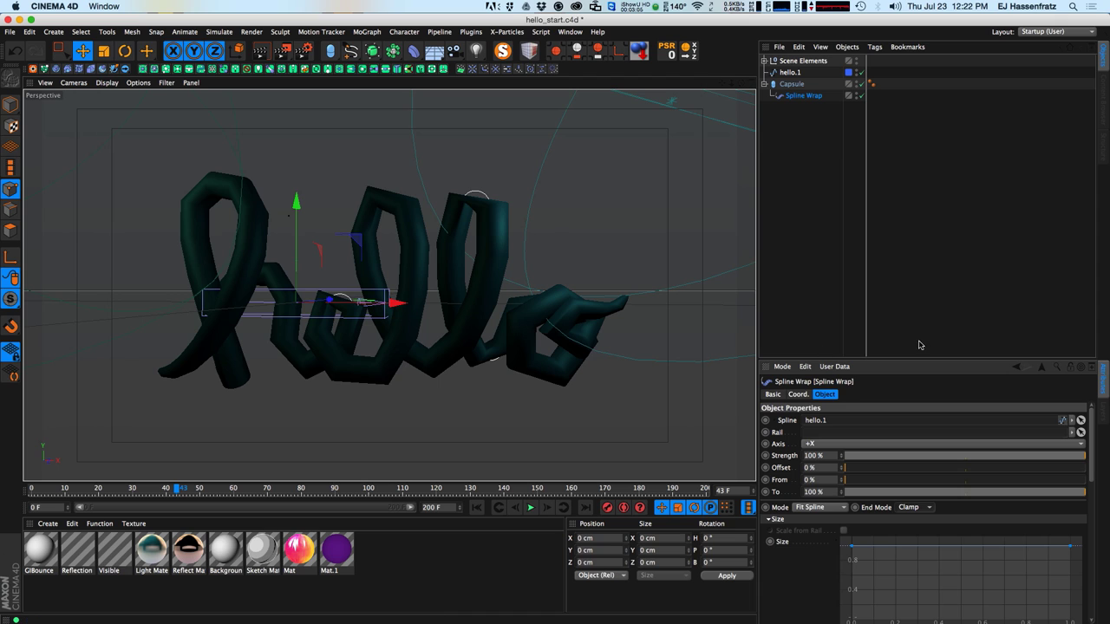
- Add a Subdivision Surface and make the capsule its child
click(792, 85)
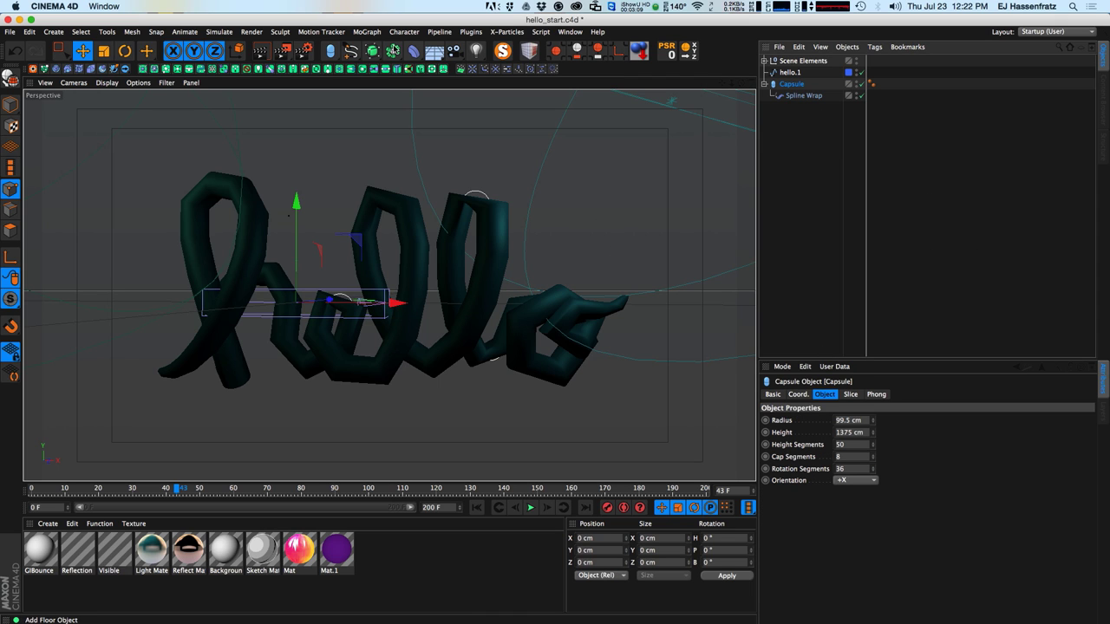
drag(372, 54, 399, 86)
drag(784, 95, 785, 91)
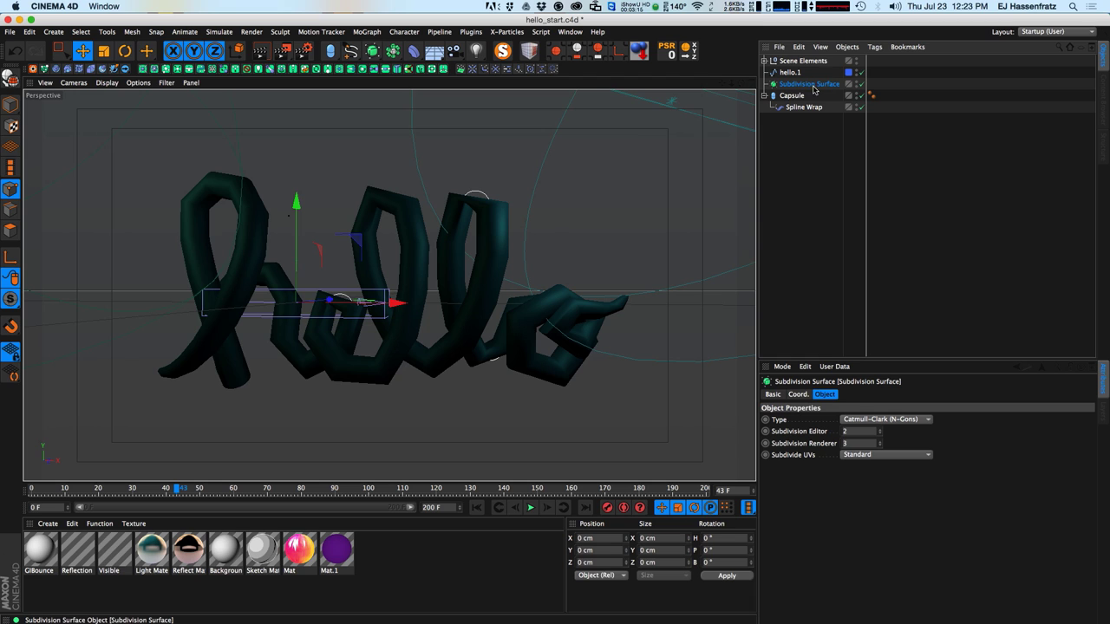
drag(794, 99, 810, 84)
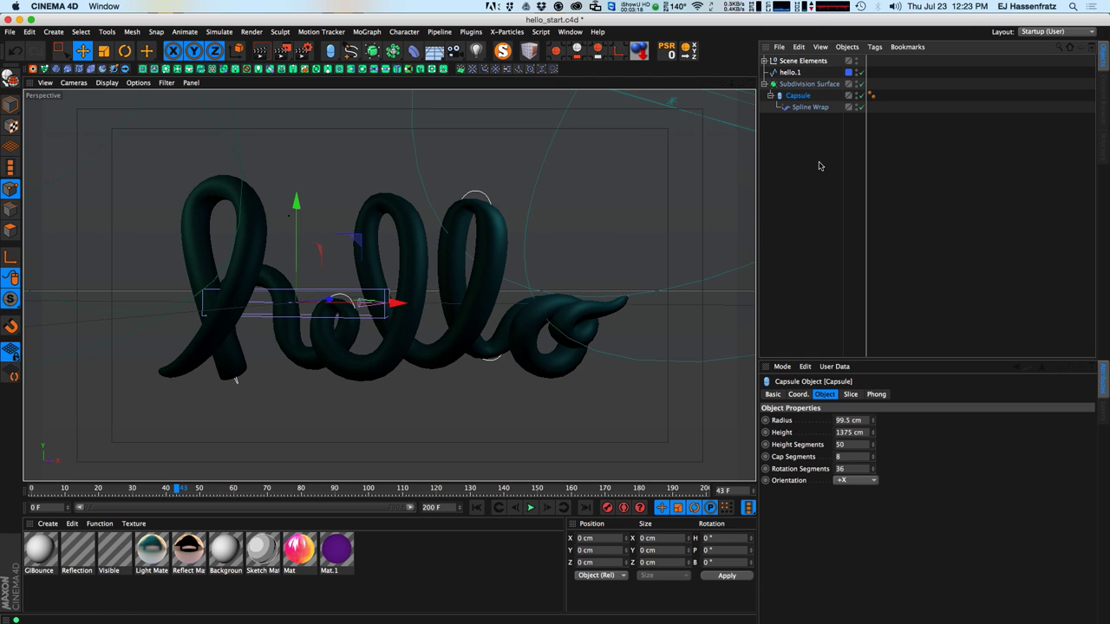
- Toggle the Subdivision Surface off and on to compare the lettering with and without smoothing, leaving it enabled
click(835, 84)
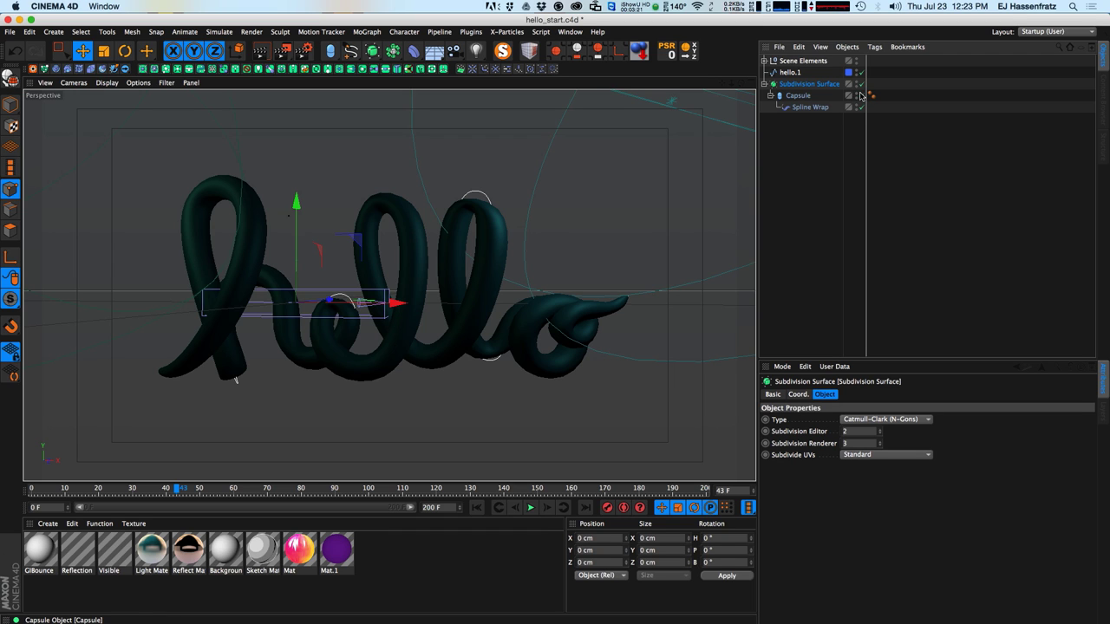
click(861, 84)
click(860, 85)
click(861, 84)
click(861, 84)
click(861, 85)
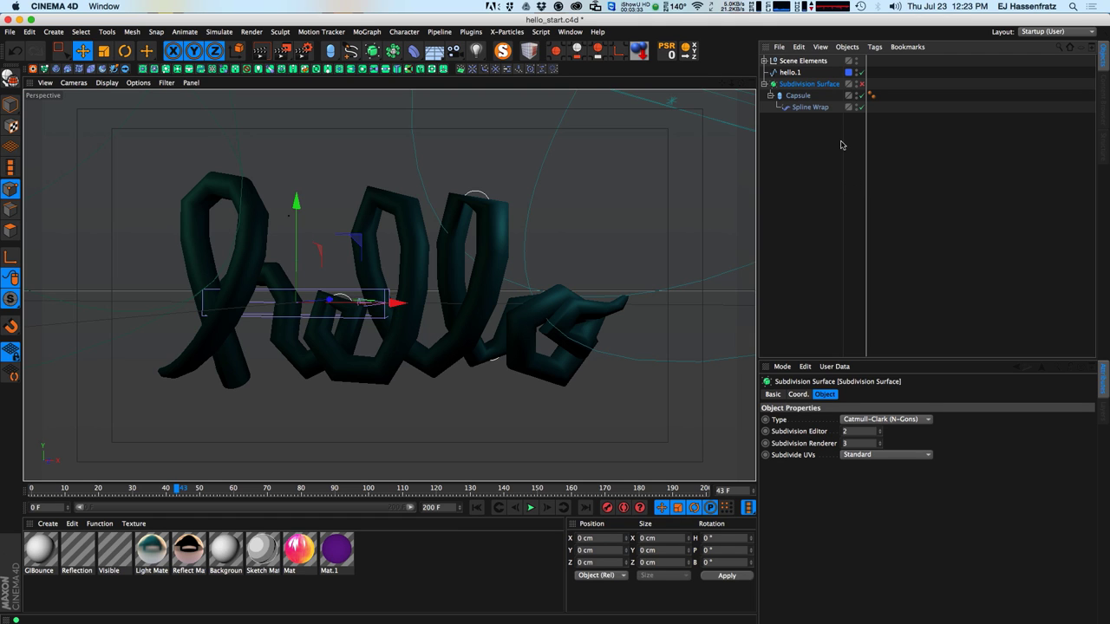
click(861, 84)
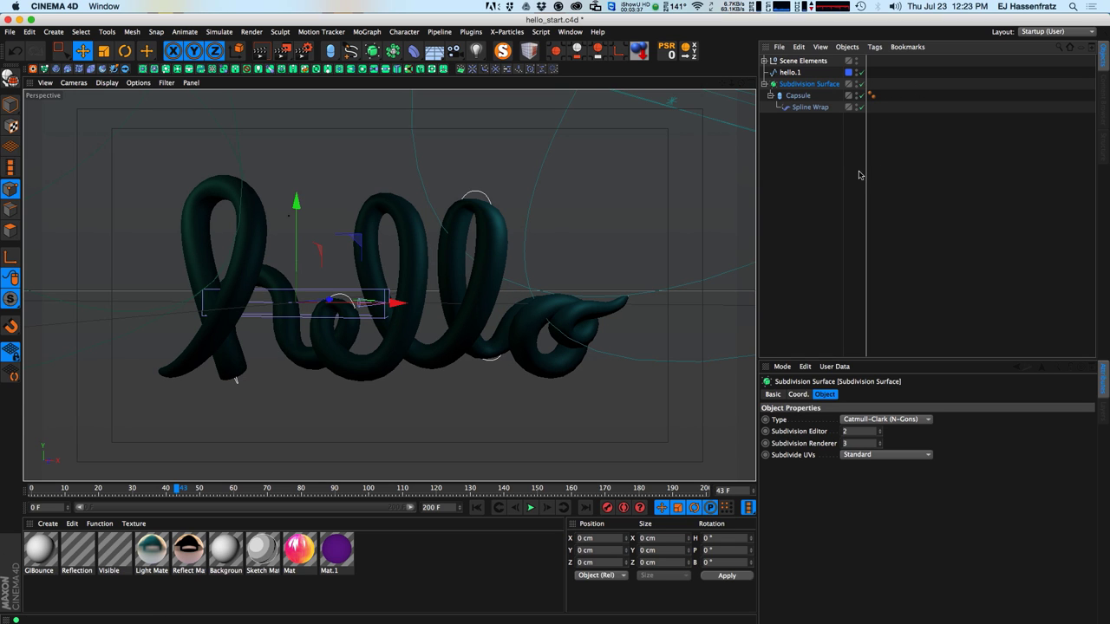
- Compare the faceted and smoothed lettering again by disabling and re-enabling the Subdivision Surface several times, ending with it enabled
click(861, 84)
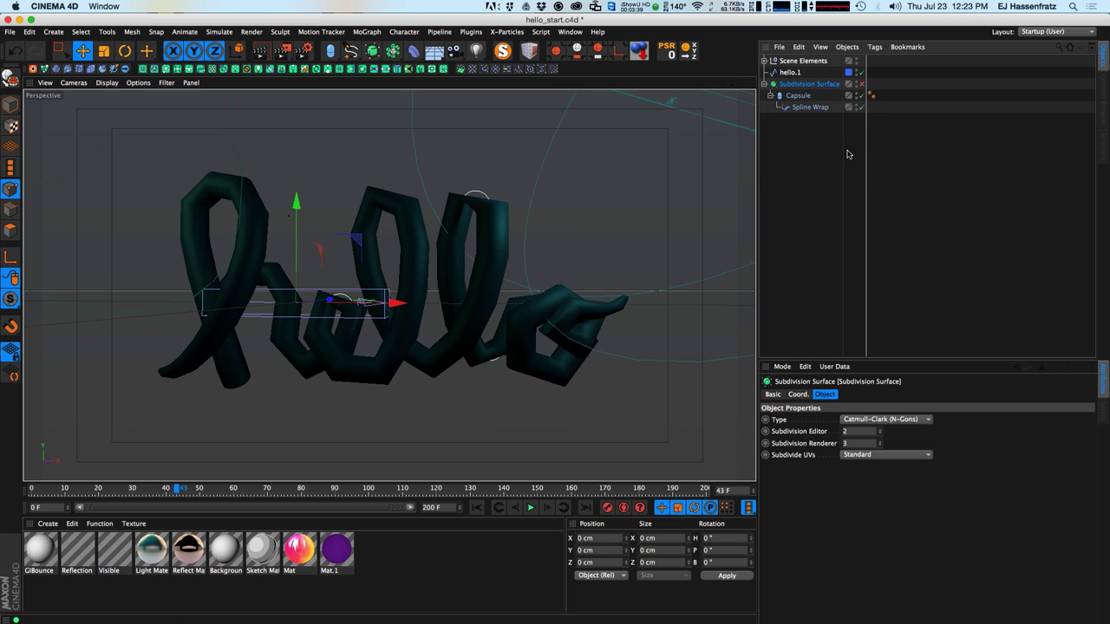
click(861, 84)
click(862, 84)
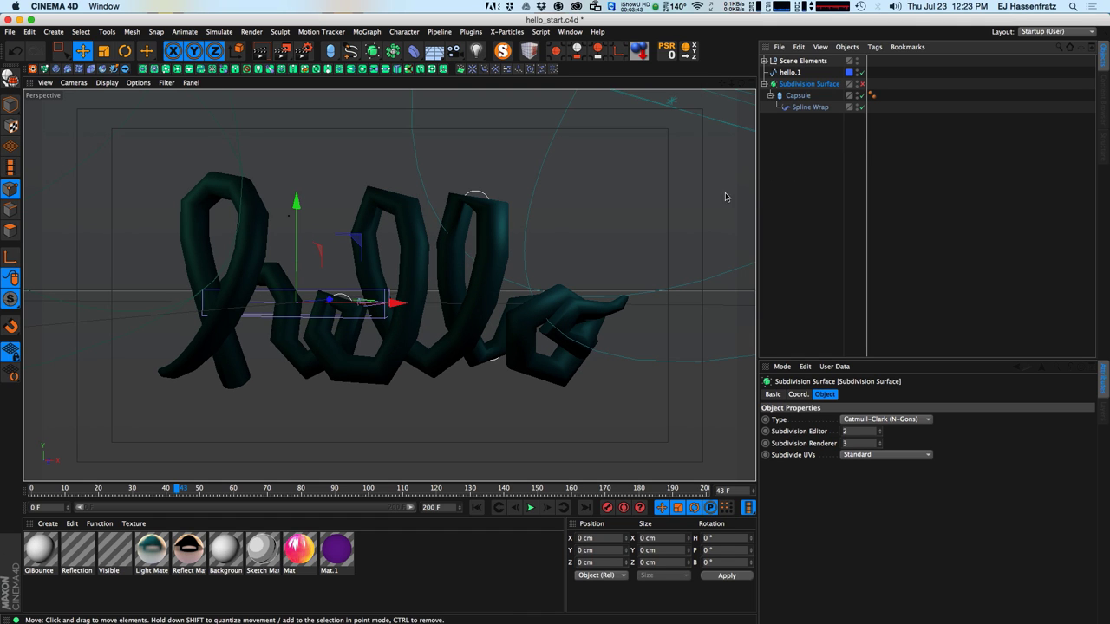
click(862, 85)
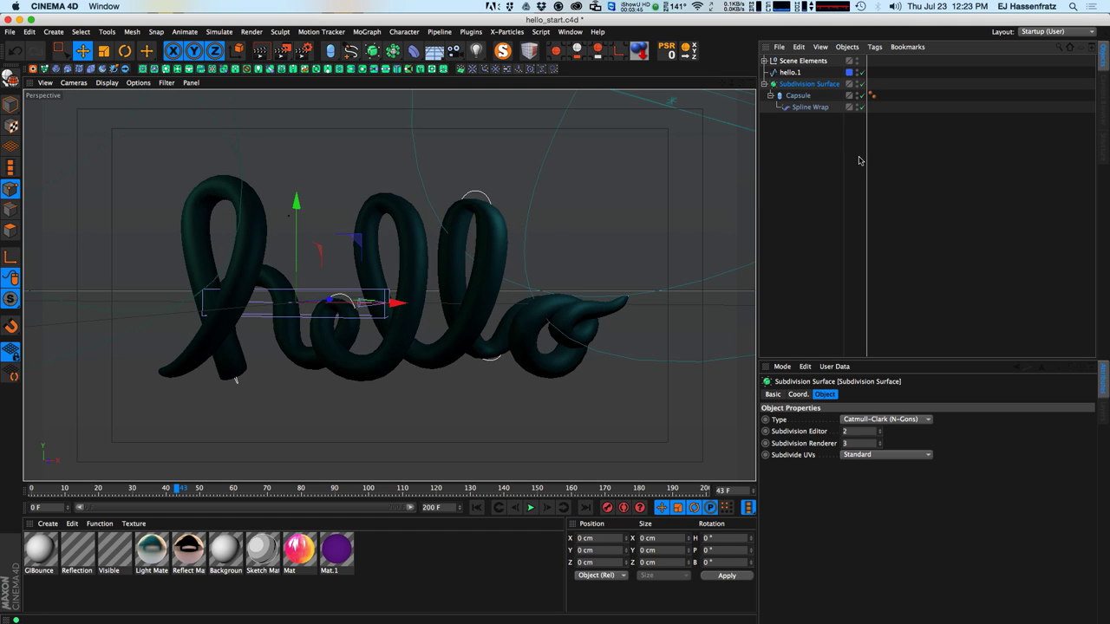
click(862, 84)
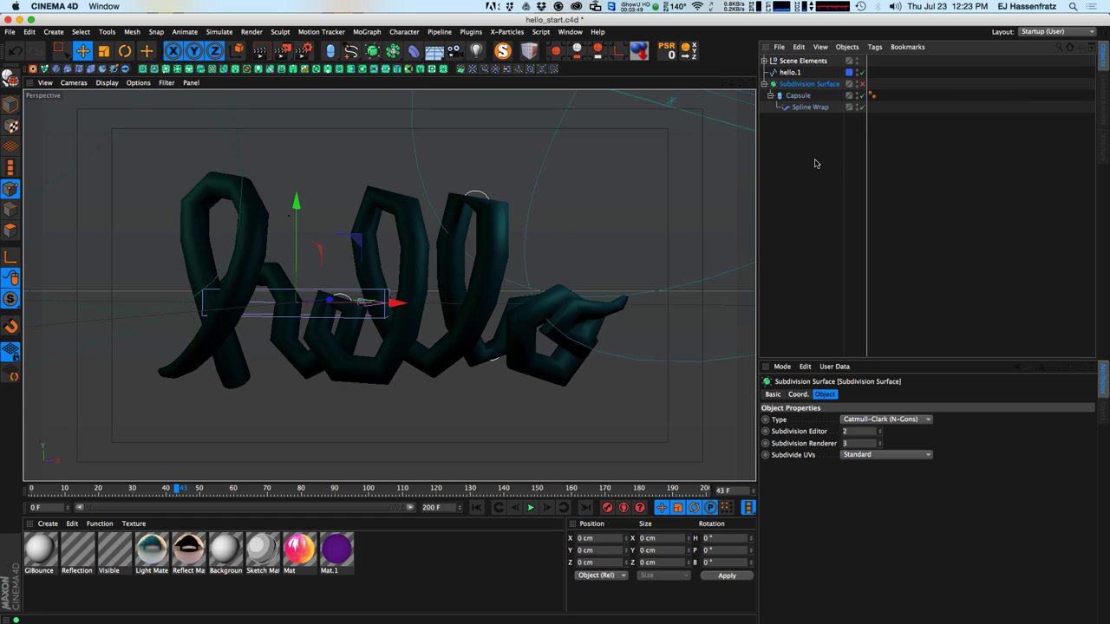
click(862, 84)
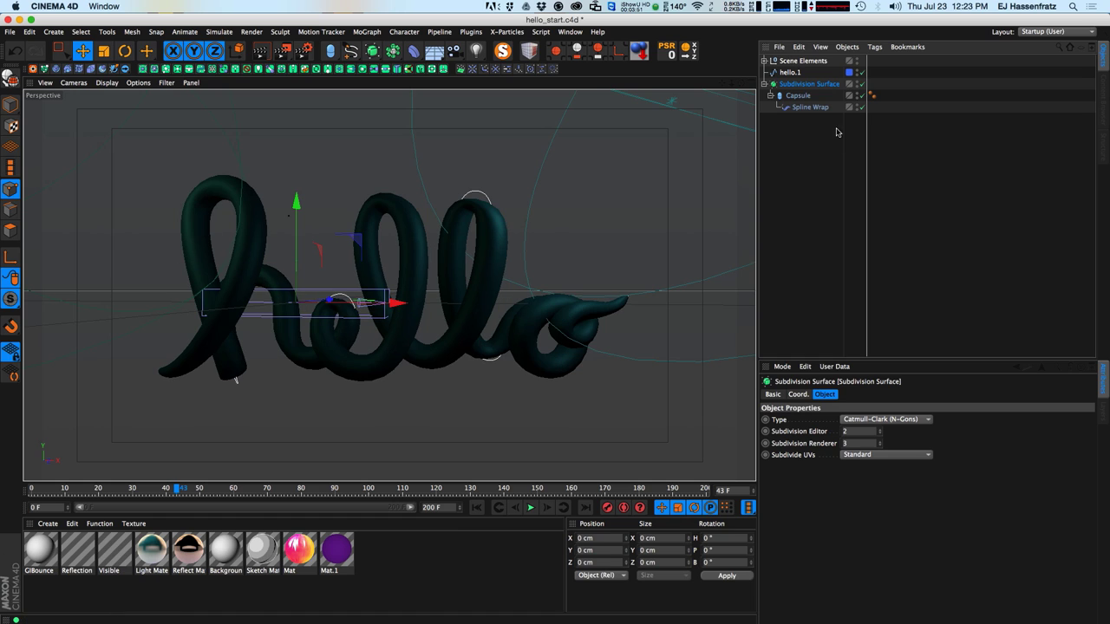
- Add a Jiggle deformer and make it a child of the capsule, placed below the Spline Wrap
click(804, 97)
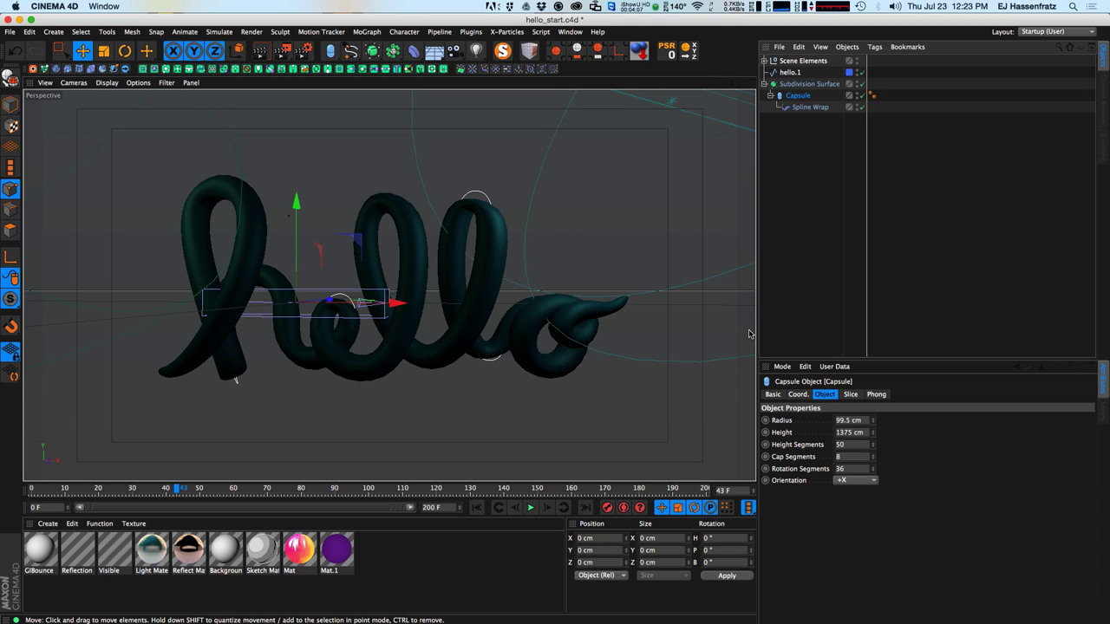
click(890, 193)
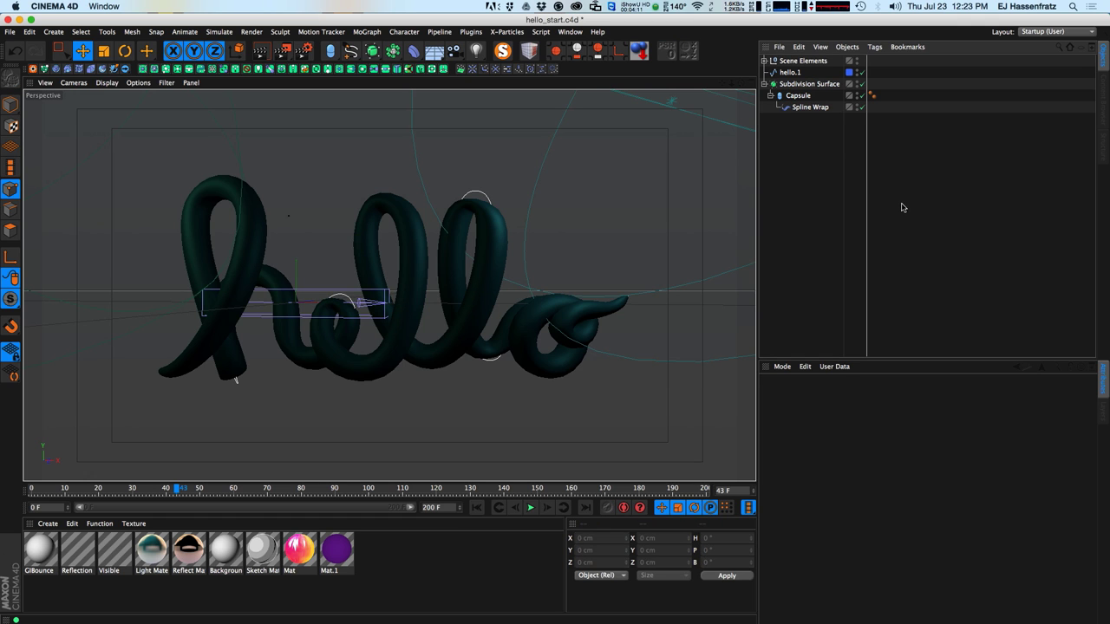
click(416, 57)
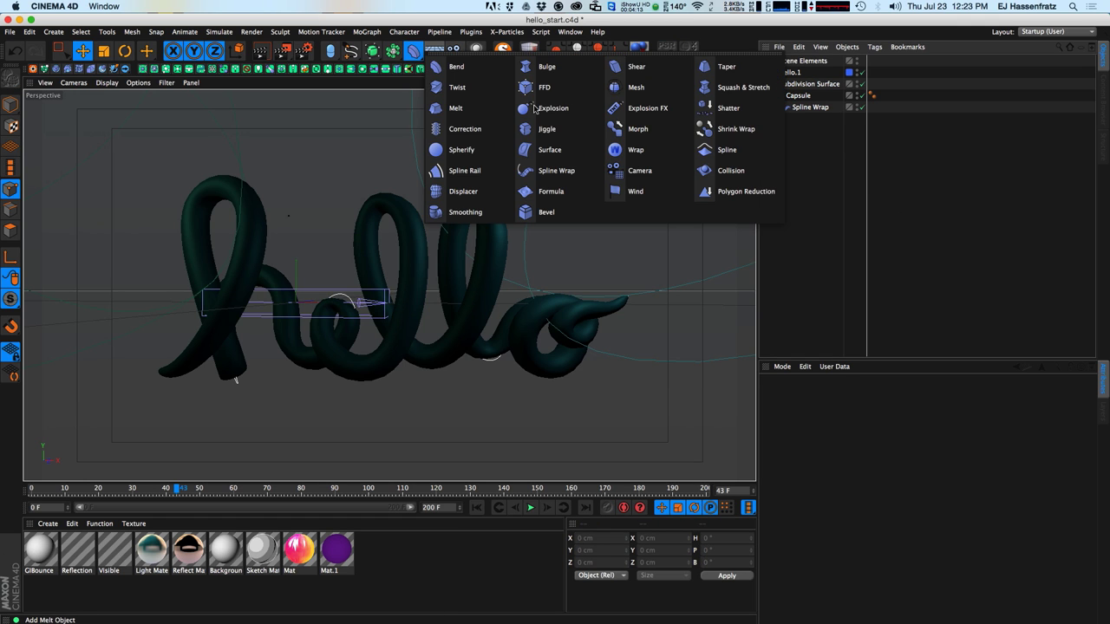
click(542, 129)
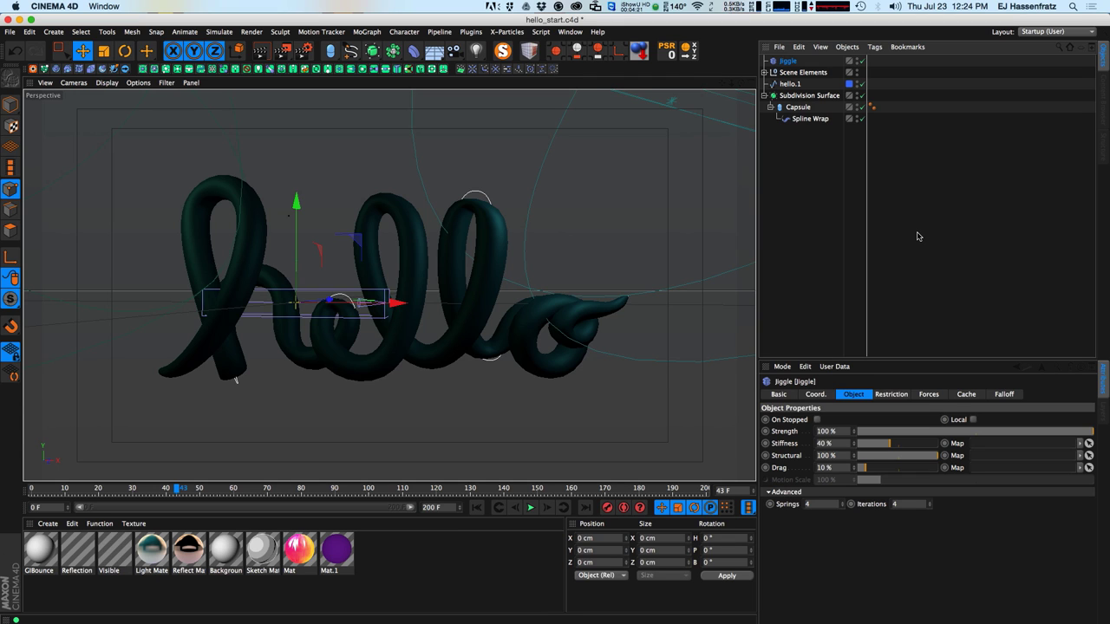
drag(789, 61, 819, 128)
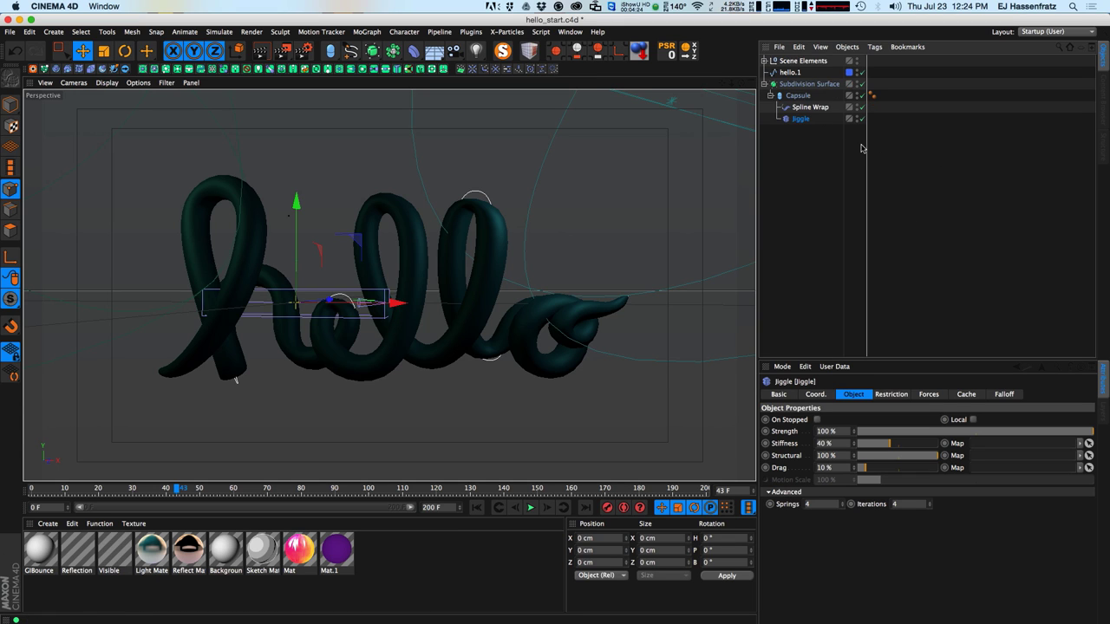
- Review the Spline Wrap and Jiggle settings and play the animation from frame 0 to check for movement
click(811, 108)
click(815, 120)
click(817, 108)
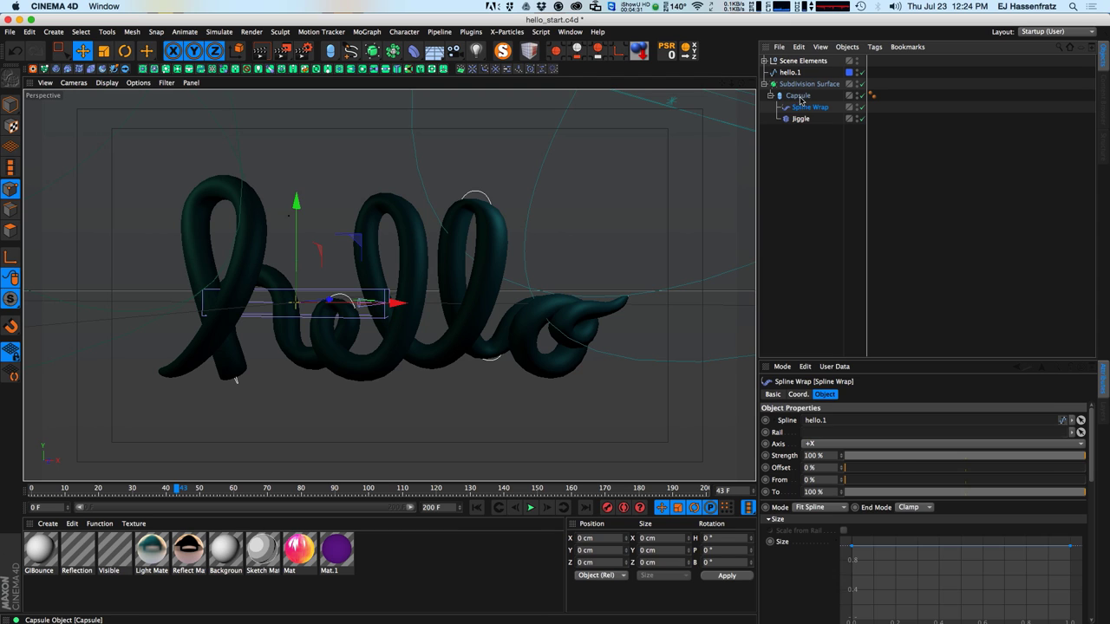
click(799, 119)
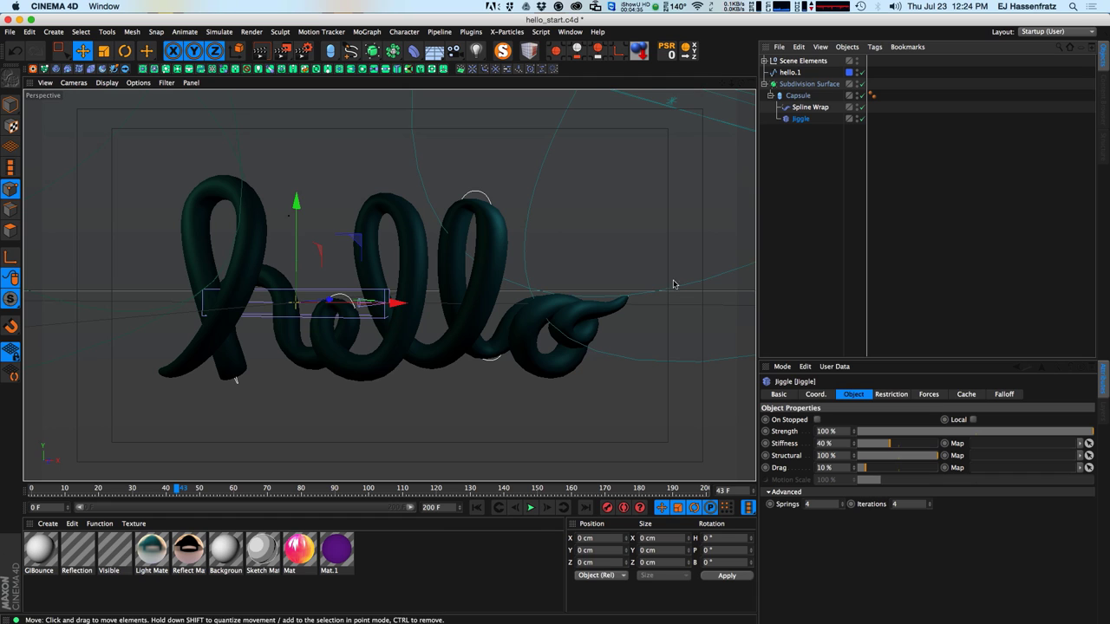
click(477, 508)
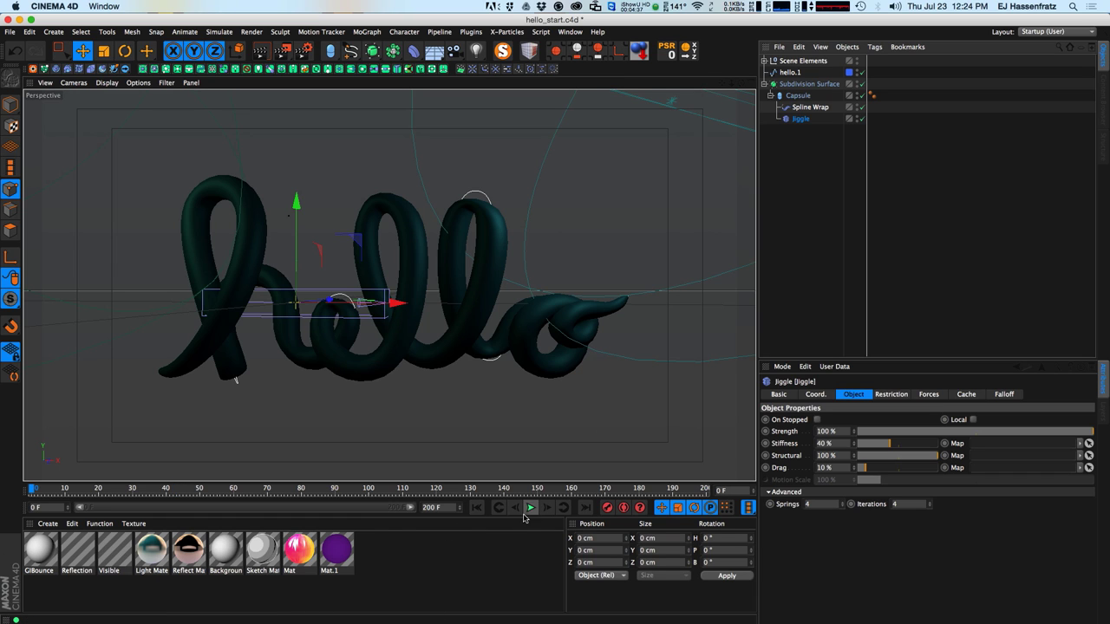
click(530, 507)
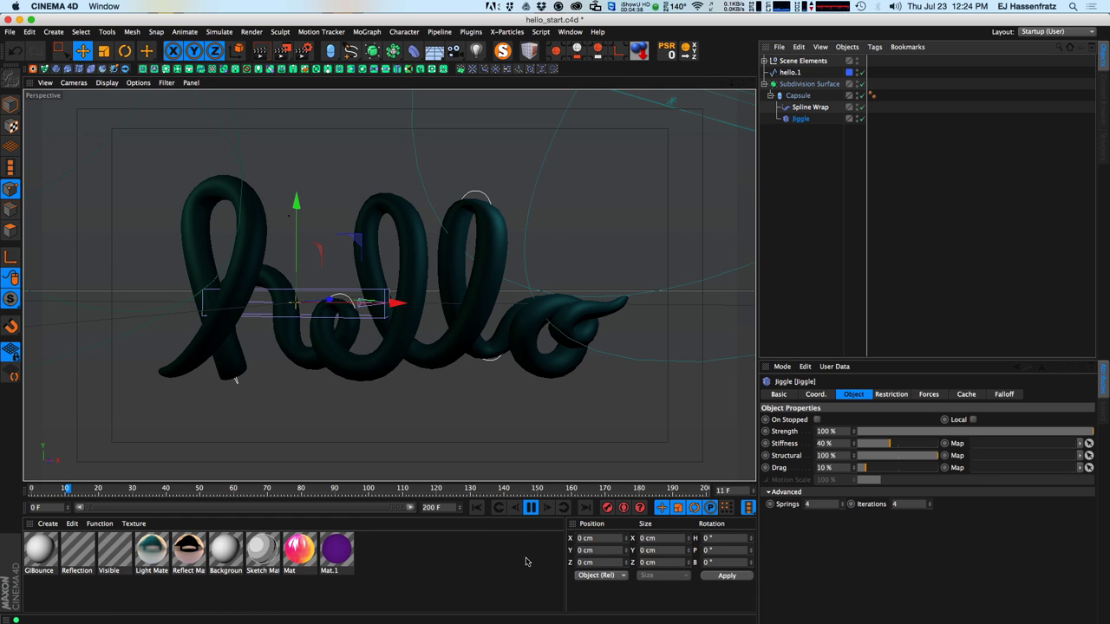
click(531, 507)
- Add a Turbulence particle force and set its strength to 1000 cm
click(927, 396)
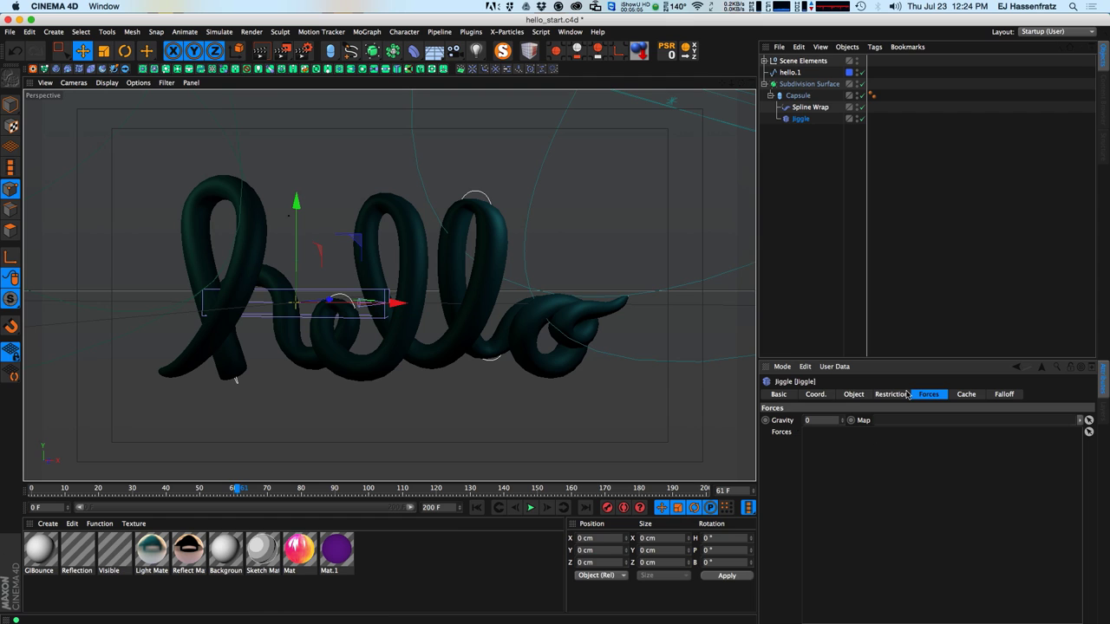
click(218, 31)
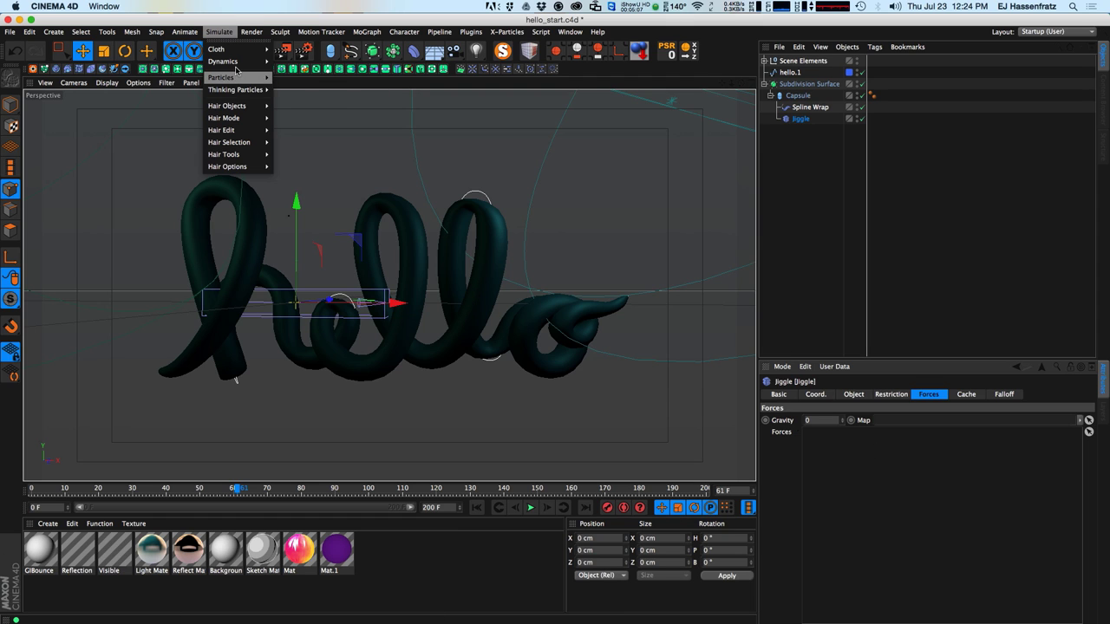
mouse_move(233, 79)
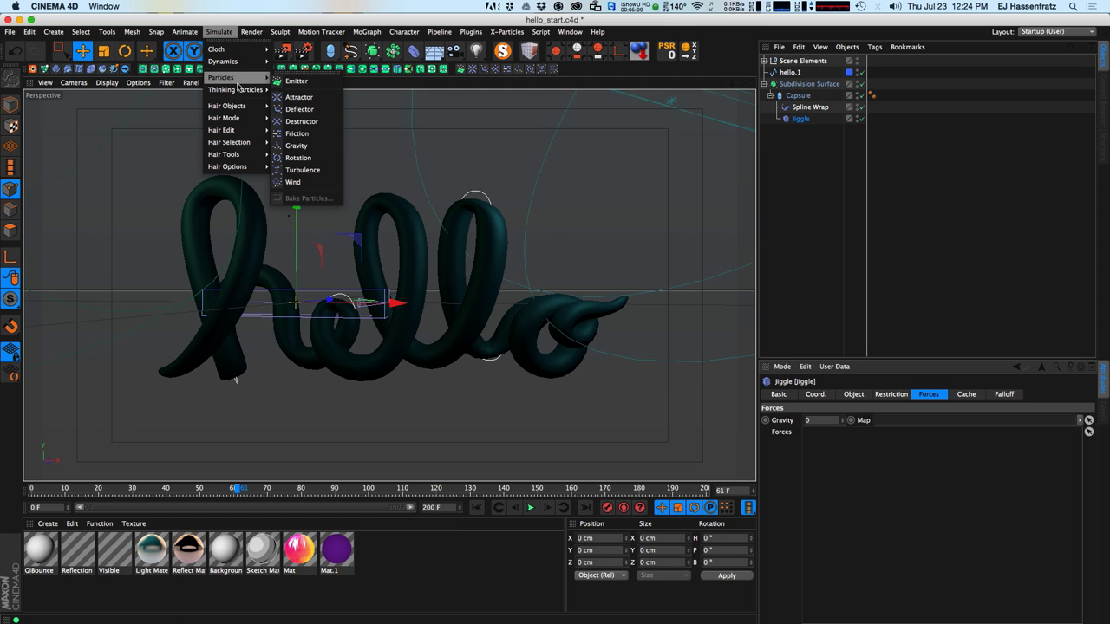
click(303, 169)
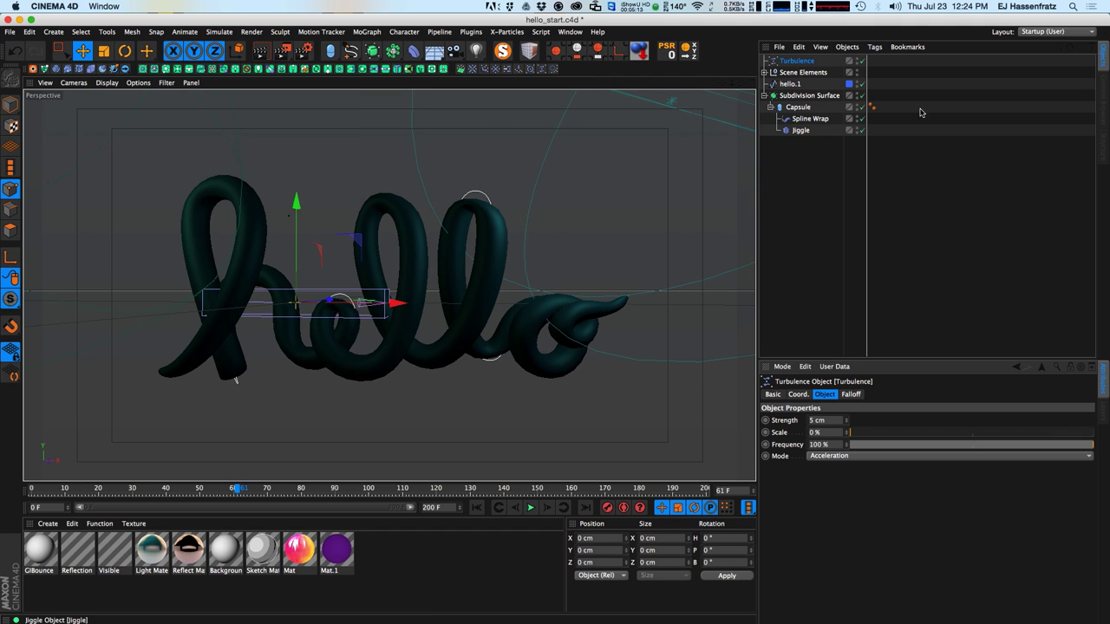
click(816, 420)
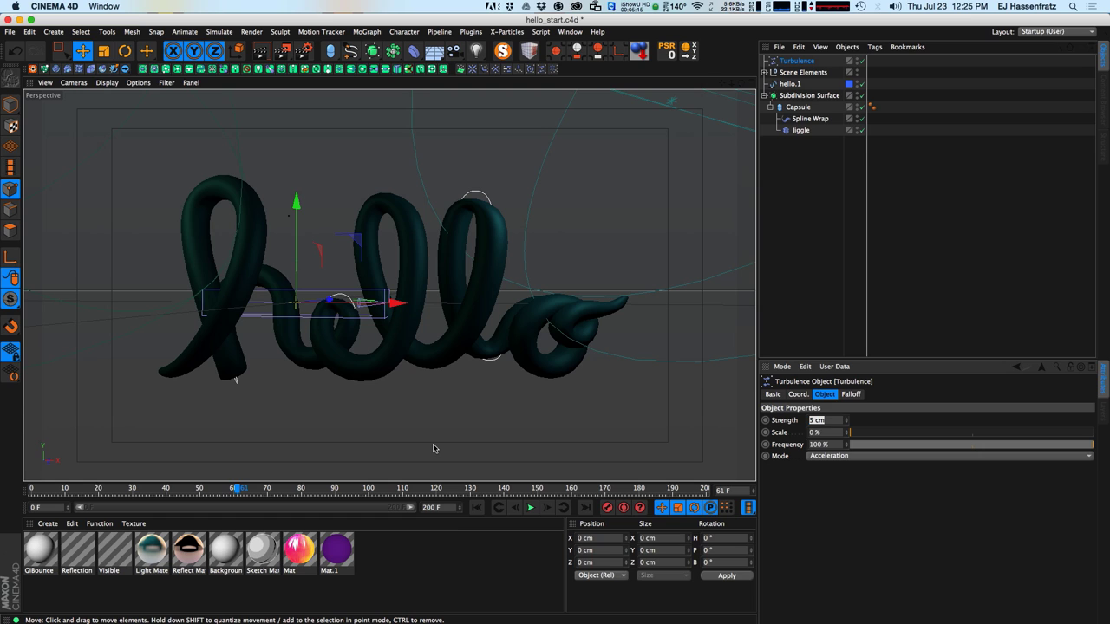
text(1000)
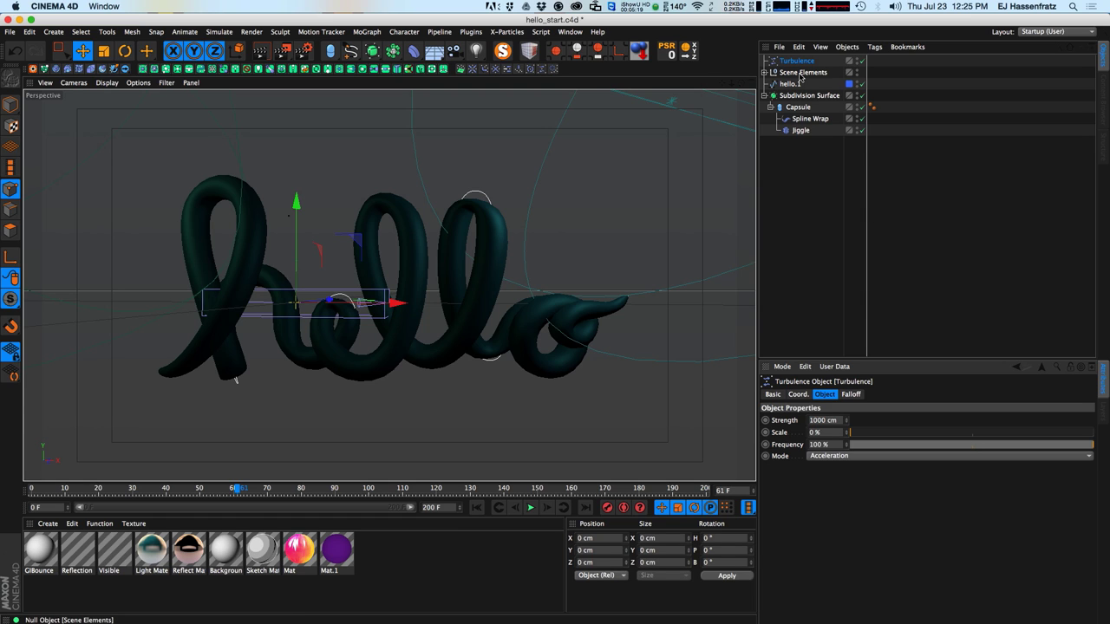
- Assign the Turbulence object to the Jiggle deformer's forces and play the animation from frame 0
click(800, 130)
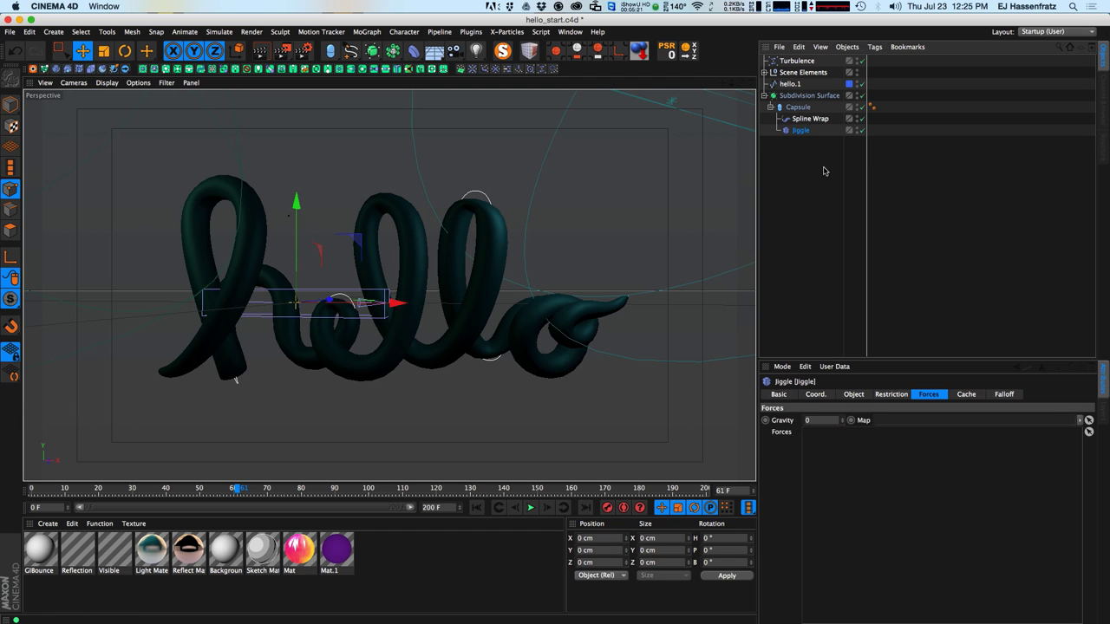
drag(796, 62, 906, 491)
click(476, 507)
click(529, 508)
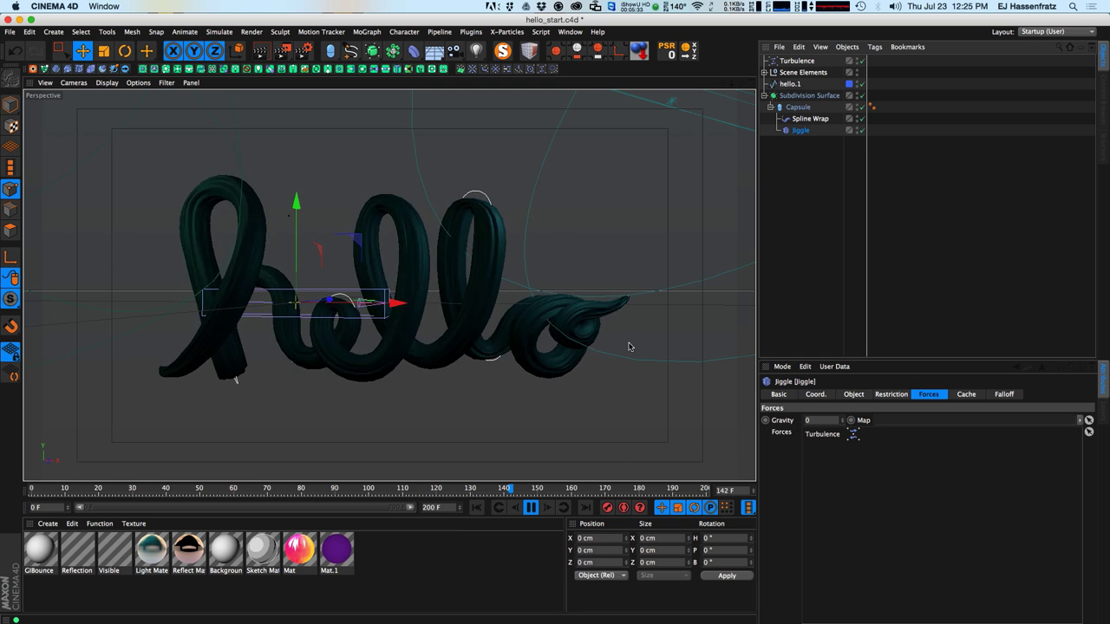
- Set the Turbulence object's scale to 45%
click(797, 61)
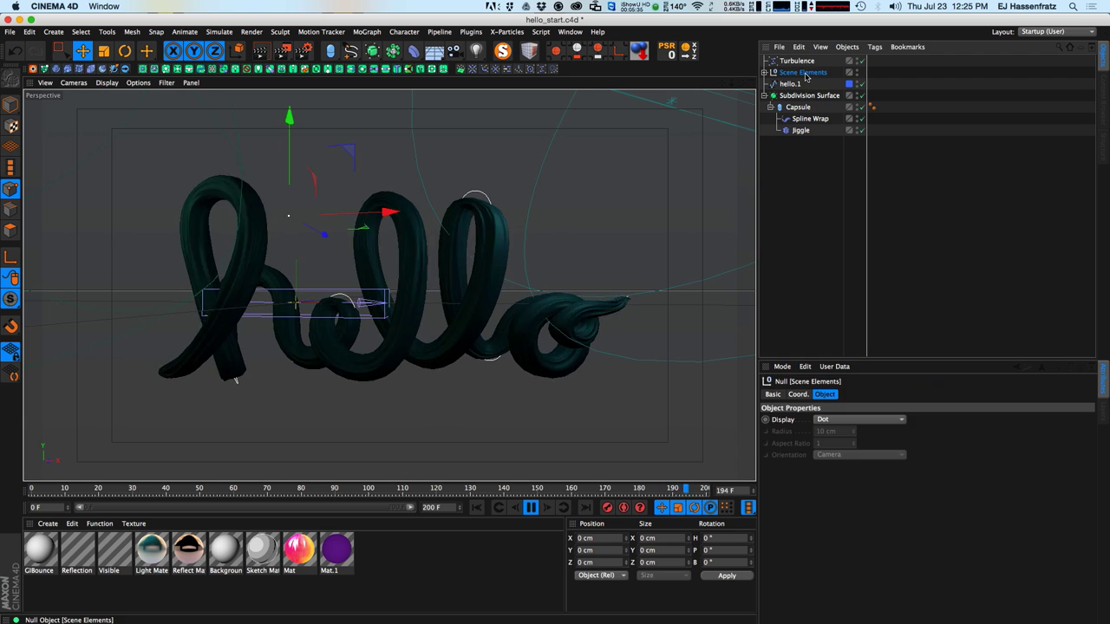
double_click(815, 431)
text(45)
key(Return)
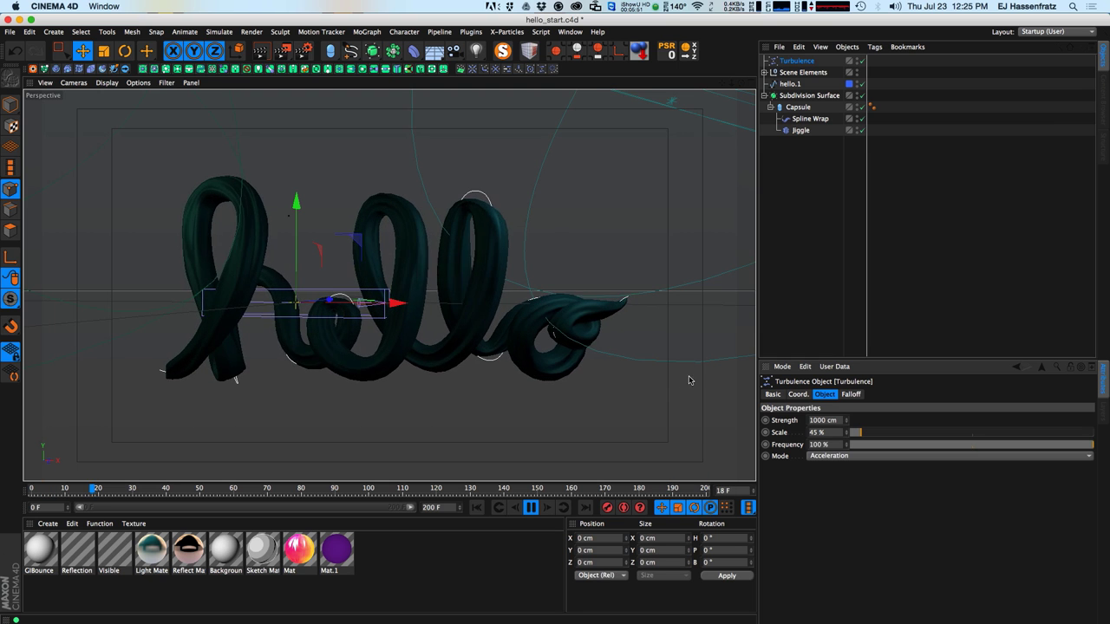
- Set the Jiggle deformer's stiffness to 5%, structural to 0%, drag to 100% and springs to 1
click(800, 130)
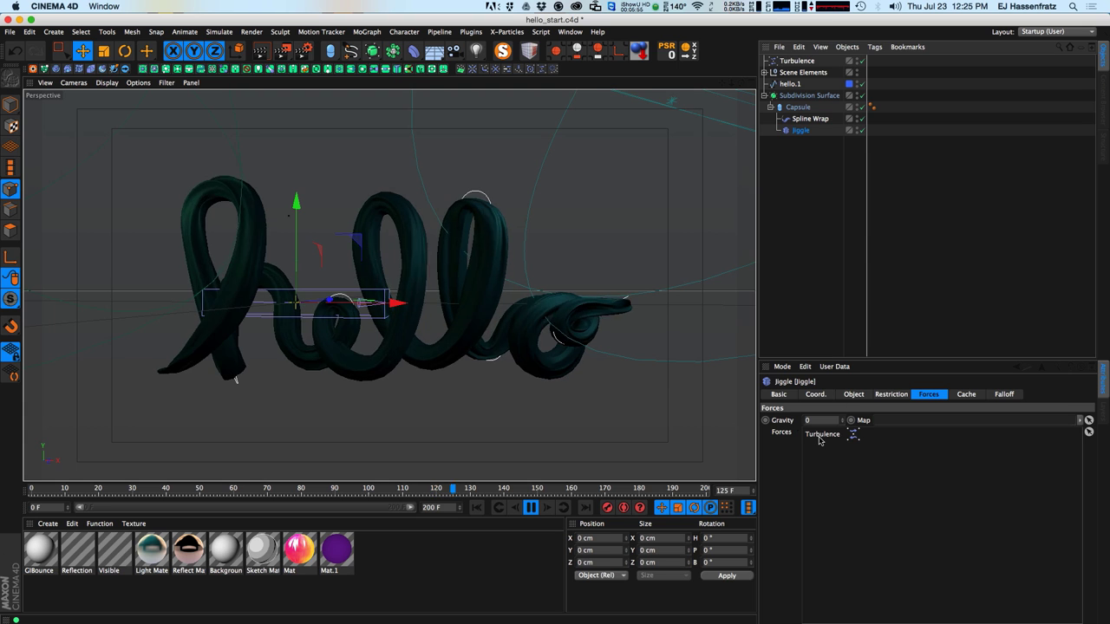
click(853, 395)
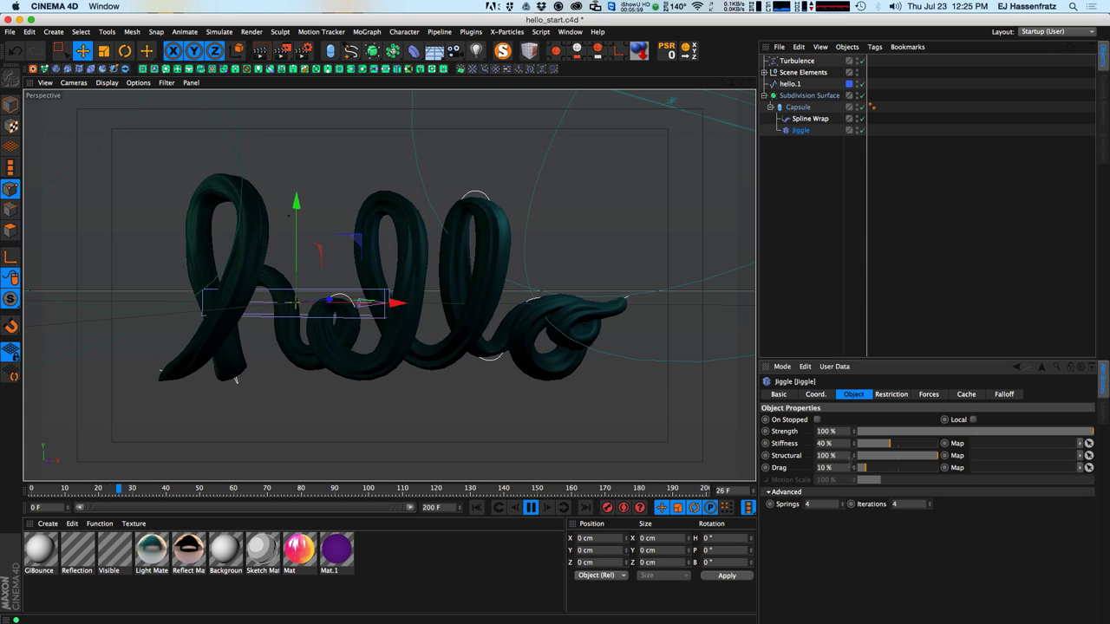
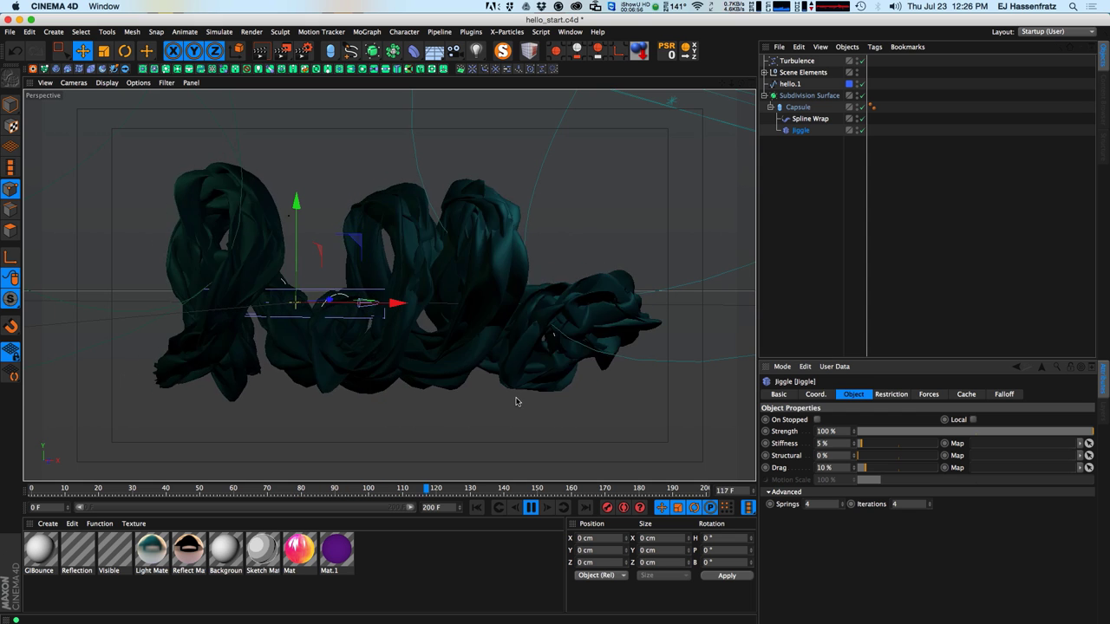
click(912, 456)
drag(919, 461, 828, 497)
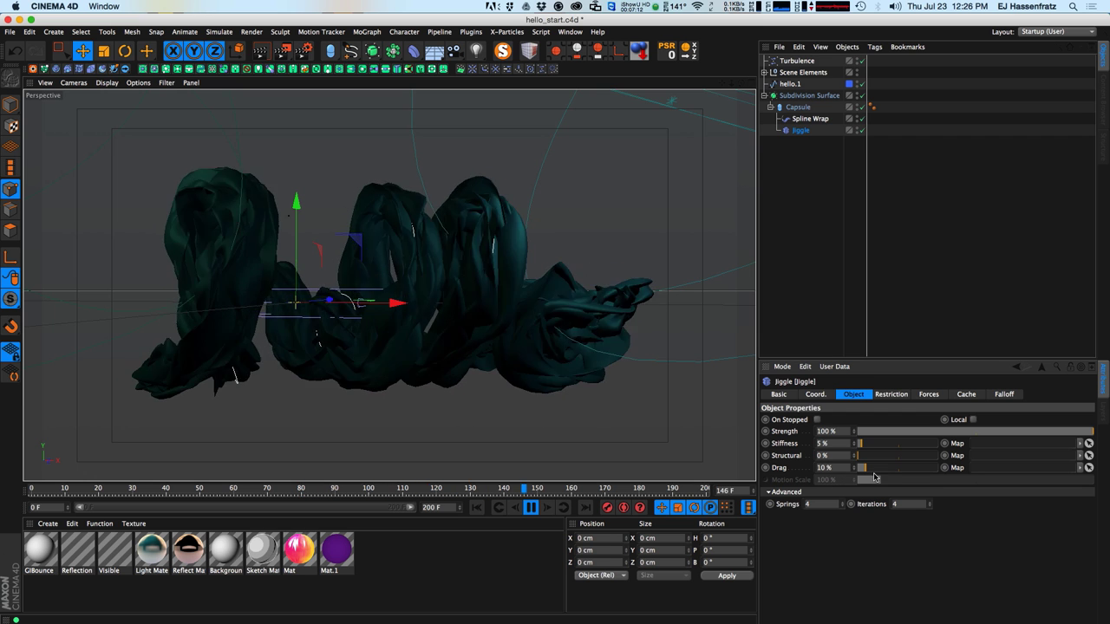
drag(872, 469, 1066, 486)
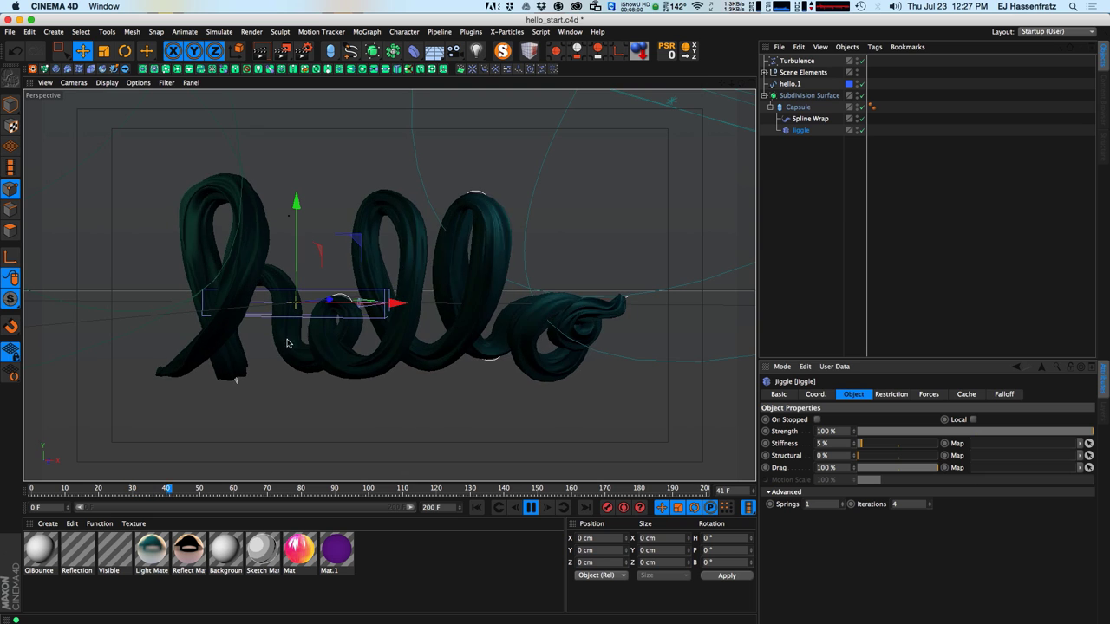
- Stop the playback and inspect the HDR Studio Rig inside the Scene Elements group, leaving the group collapsed
key(F8)
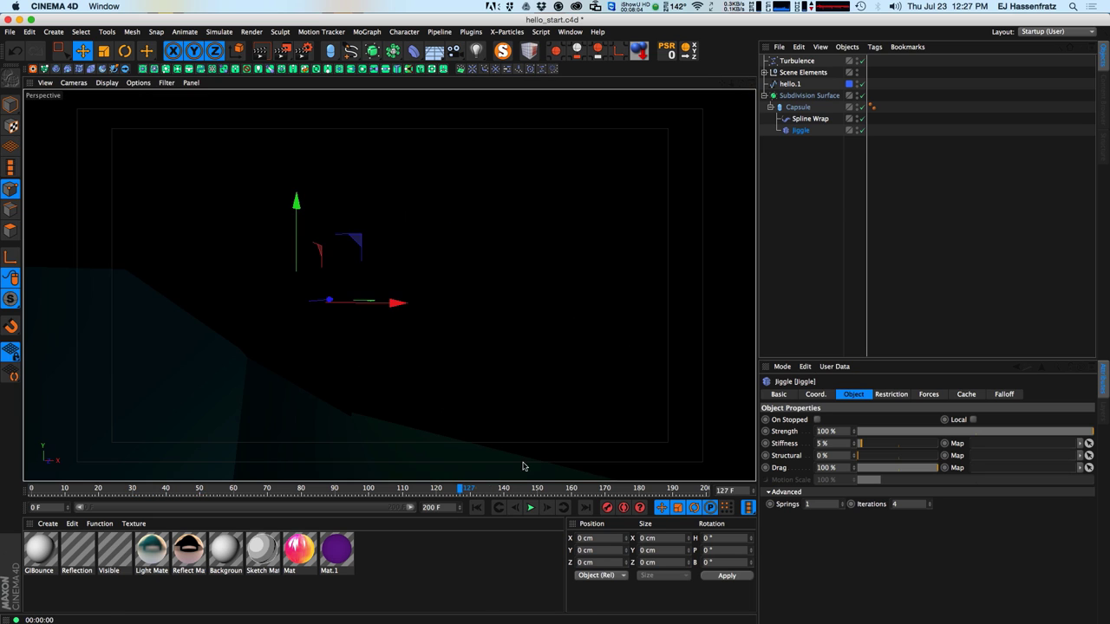
click(763, 73)
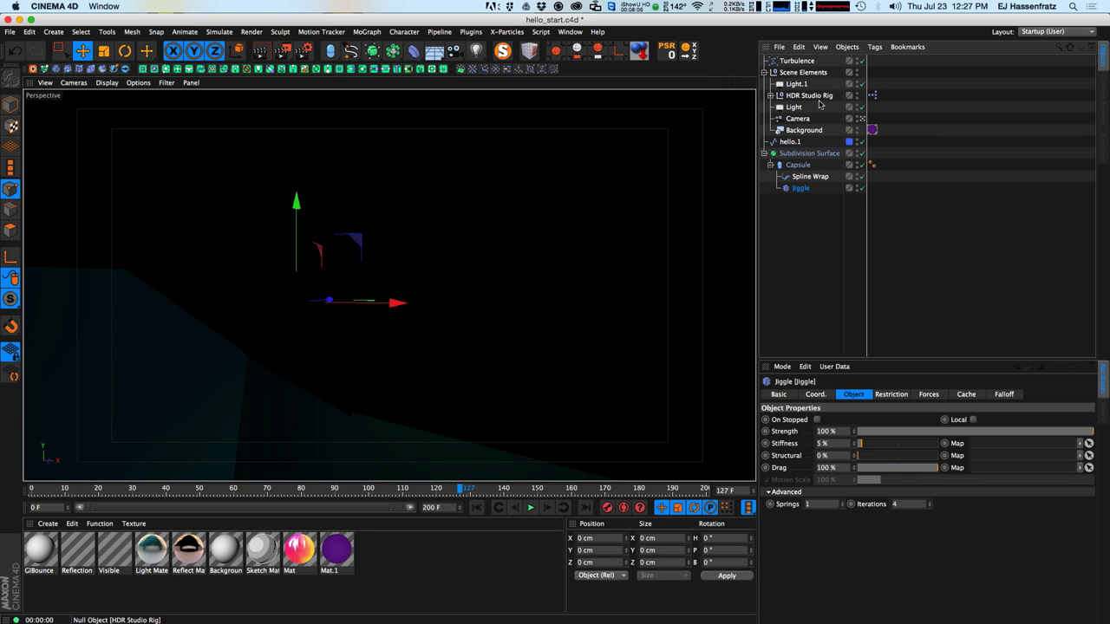
click(815, 97)
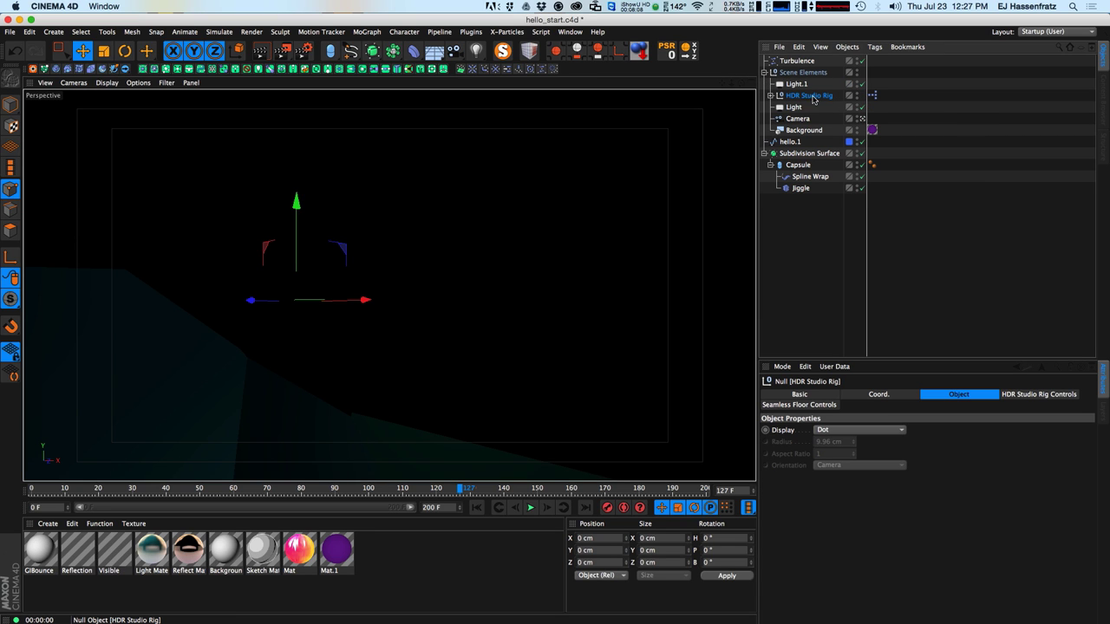
click(763, 73)
click(802, 72)
- Replay the simulation from frame 0, stop it at frame 15 and select the Turbulence object
drag(335, 488, 278, 488)
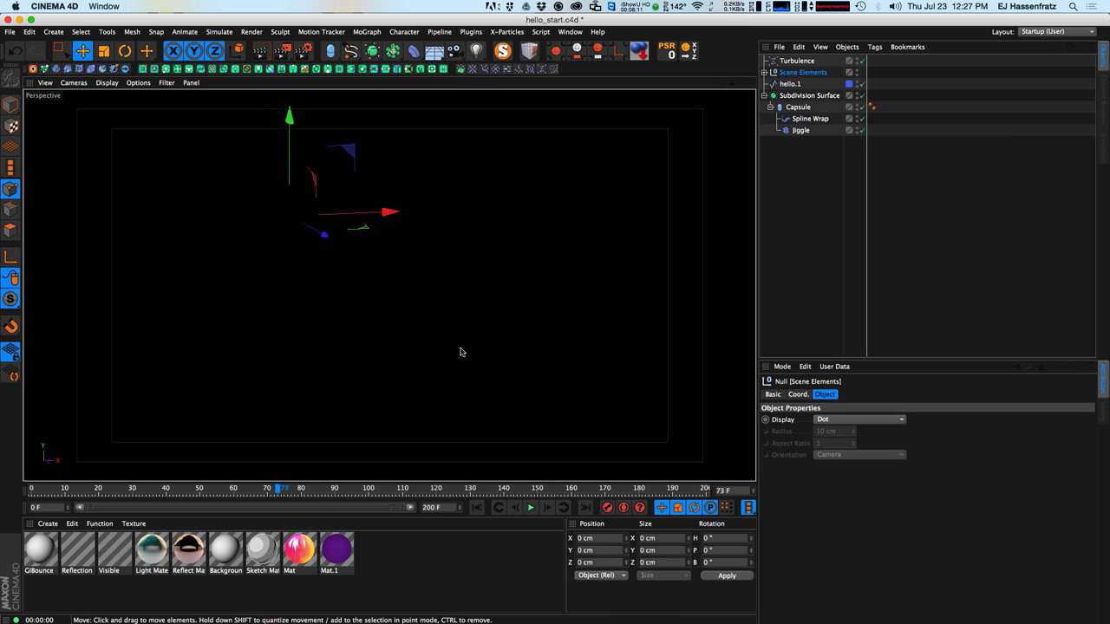
click(477, 507)
click(531, 507)
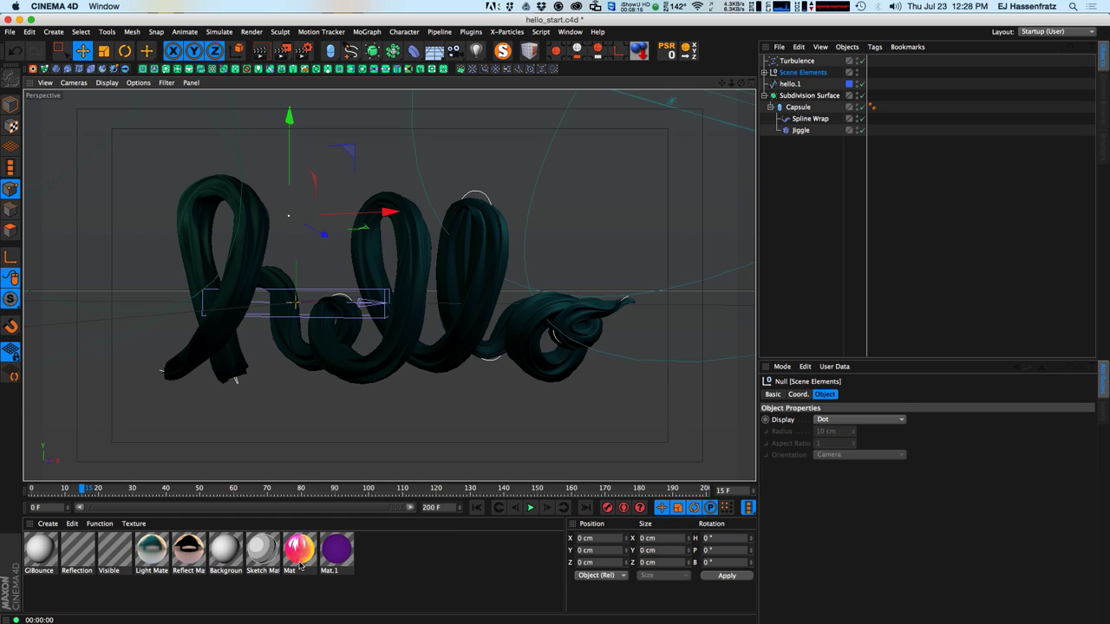
click(794, 60)
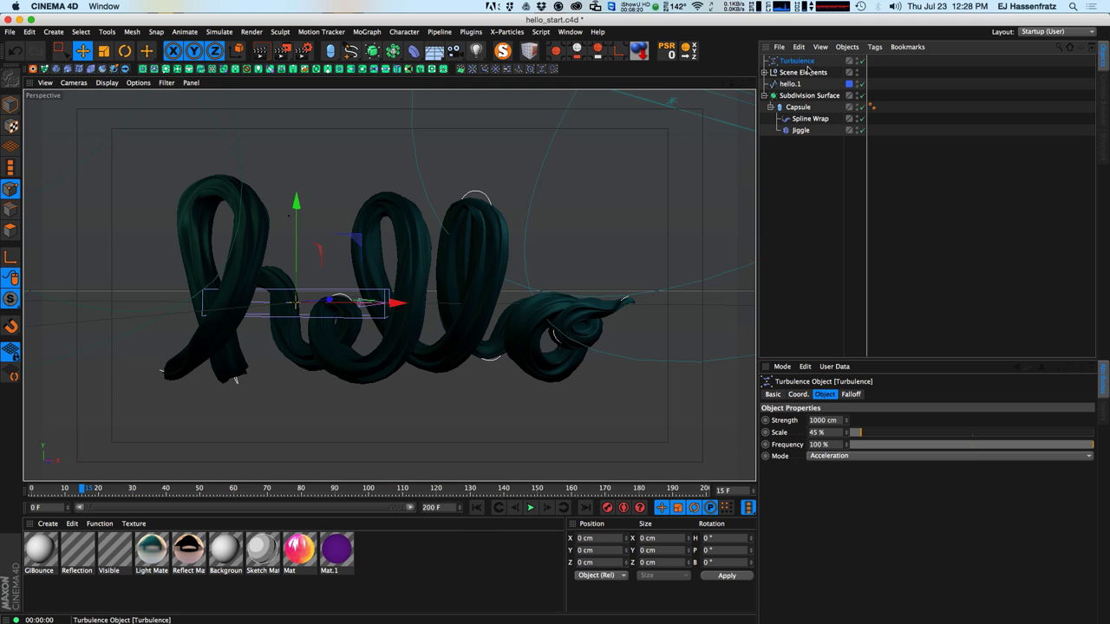
- Play the simulation and duplicate the Turbulence object while it runs
click(530, 507)
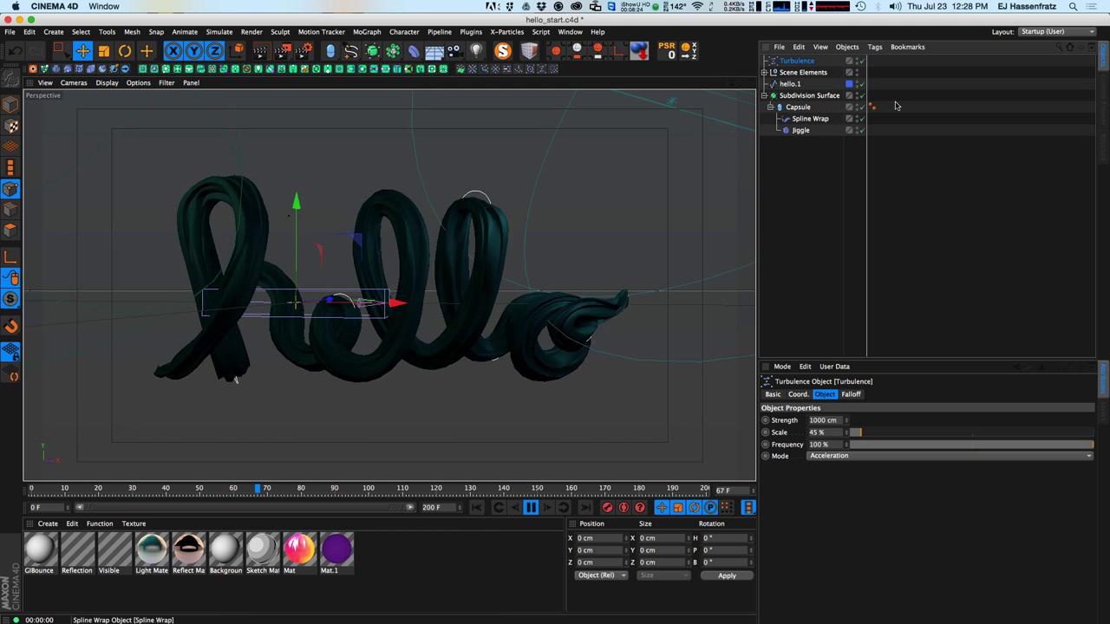
ctrl+drag(809, 66, 809, 73)
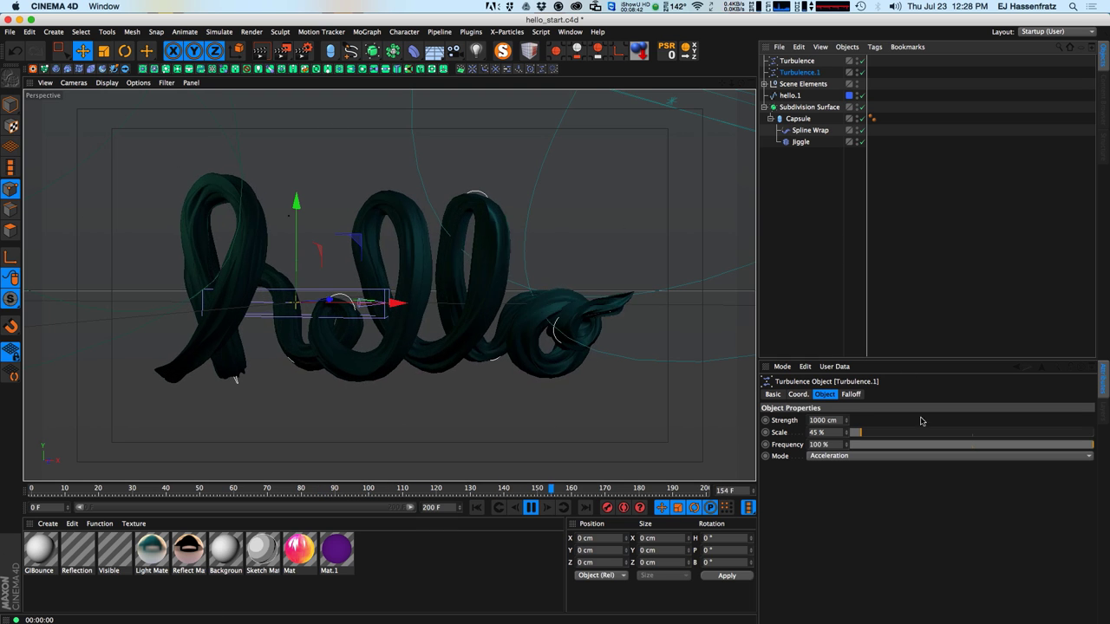
click(799, 141)
- Set the duplicated Turbulence object's scale to 800% and its strength to 1500 cm
click(800, 72)
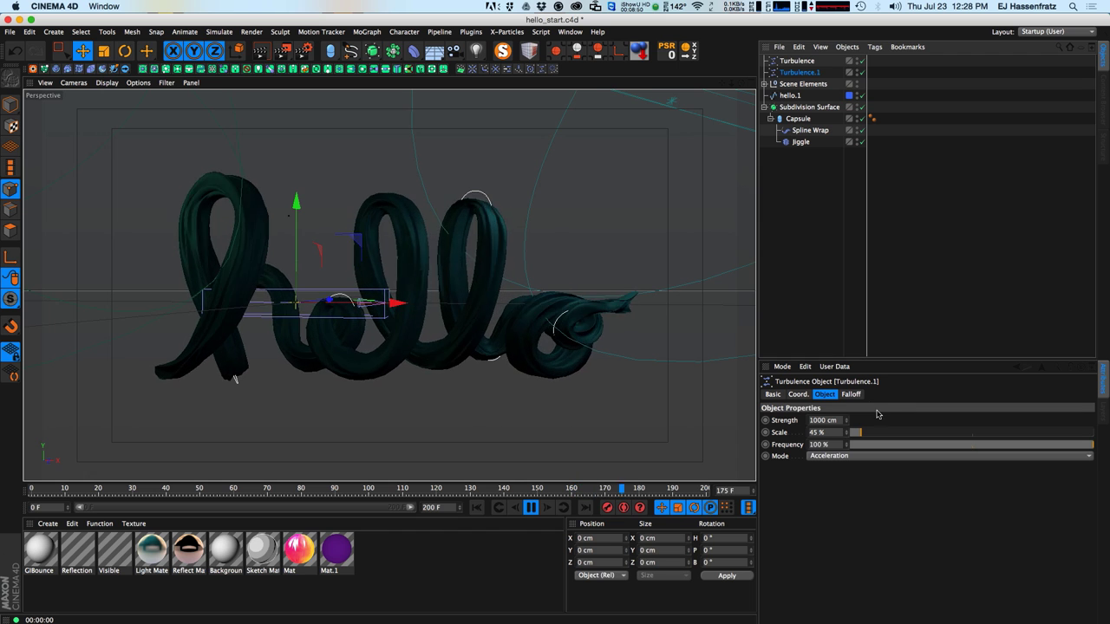
click(816, 432)
text(8)
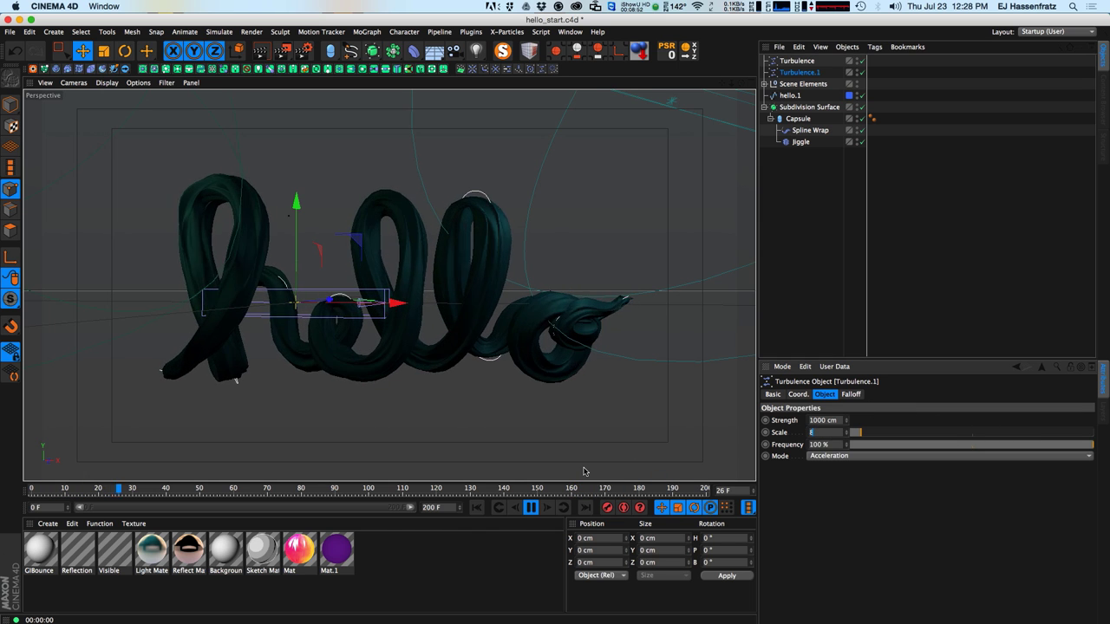
text(00)
key(Return)
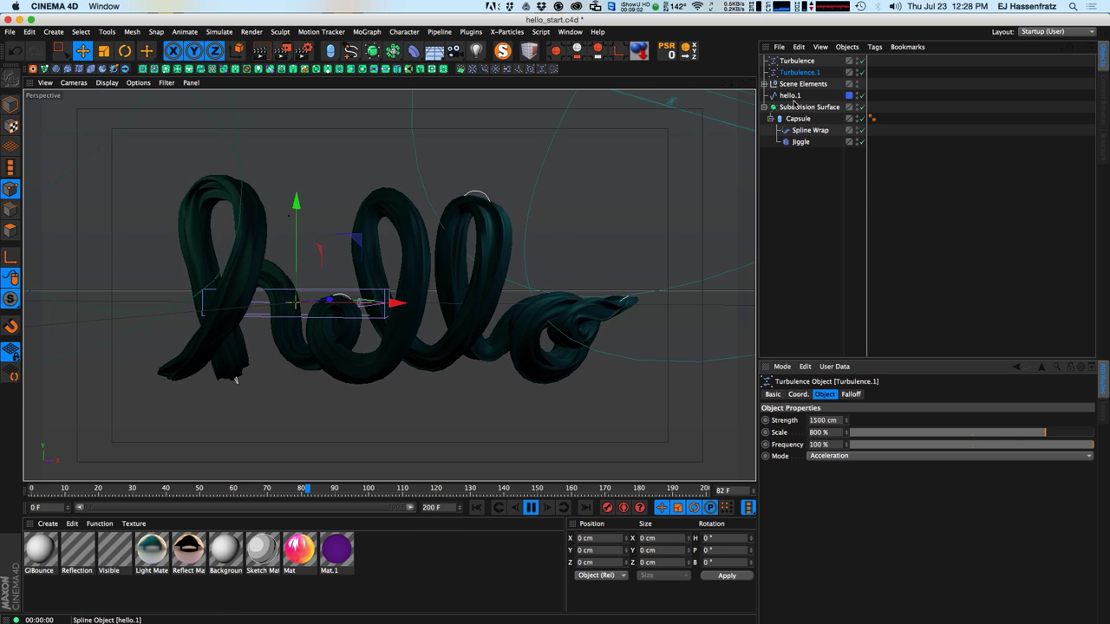
- Add the duplicated Turbulence object to the Jiggle deformer's list of forces
click(800, 141)
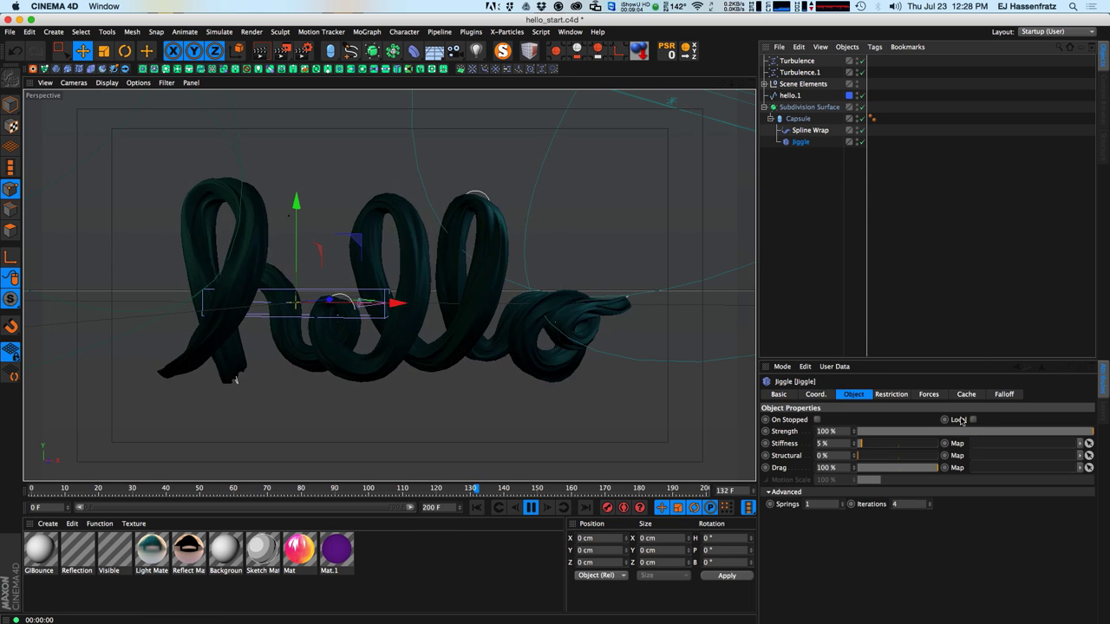
click(928, 395)
drag(799, 72, 855, 470)
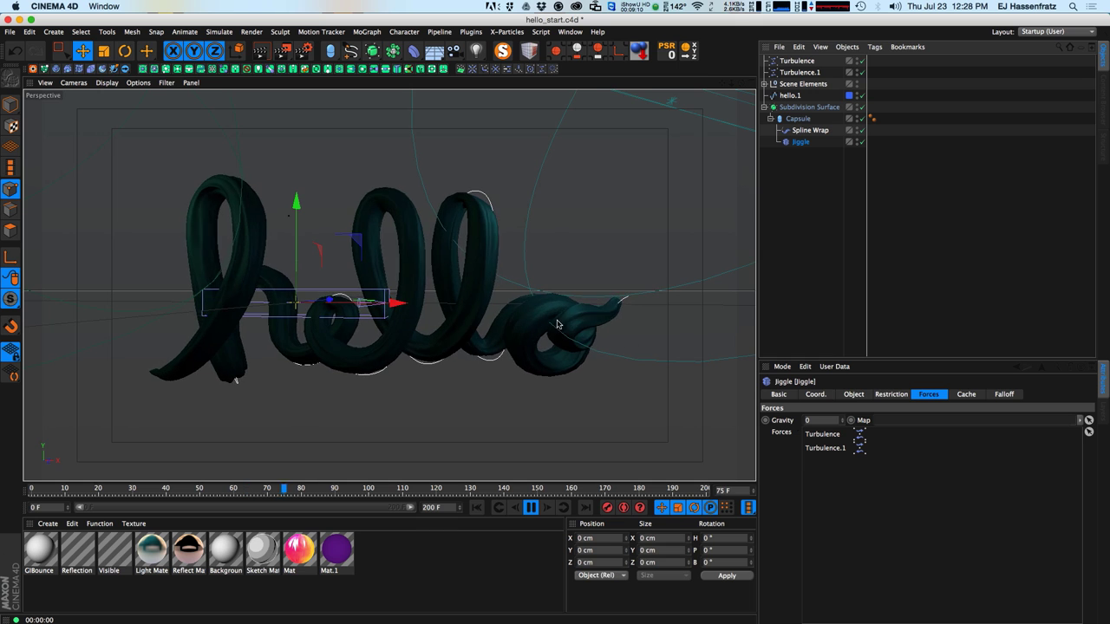
- Try a scale of 1500% on the duplicated Turbulence object during playback and return it to 800%
click(799, 72)
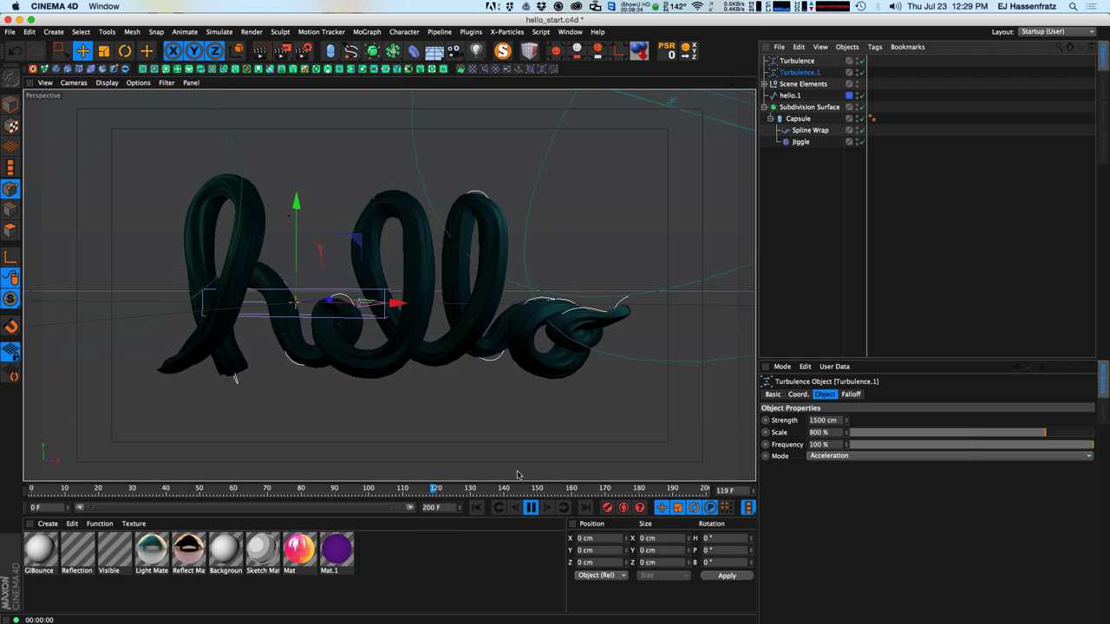
click(532, 508)
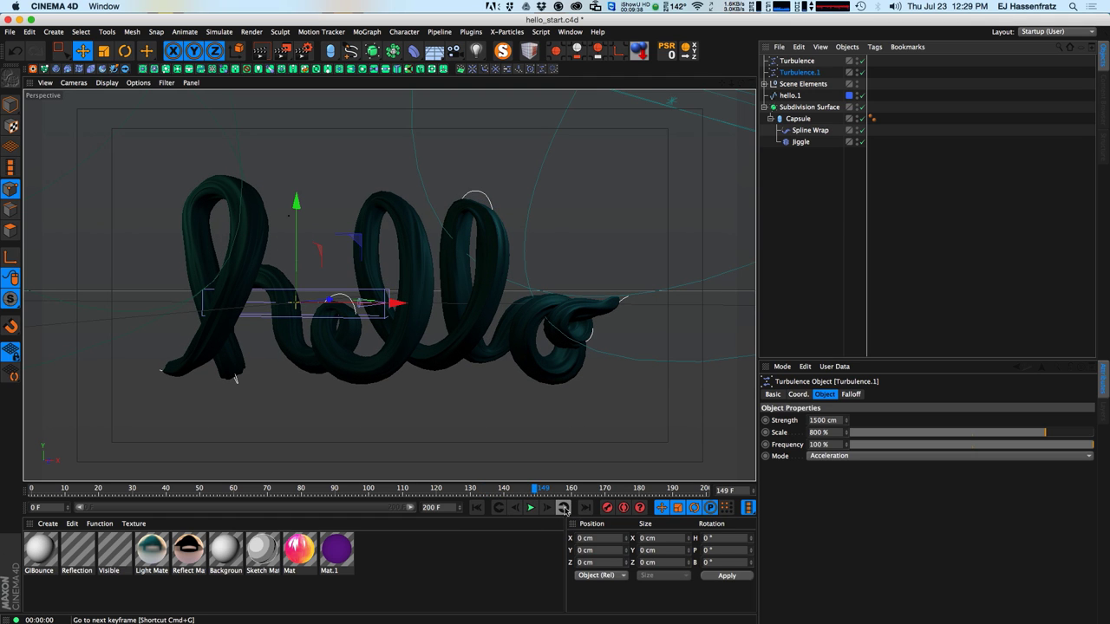
click(531, 508)
double_click(819, 432)
text(1500)
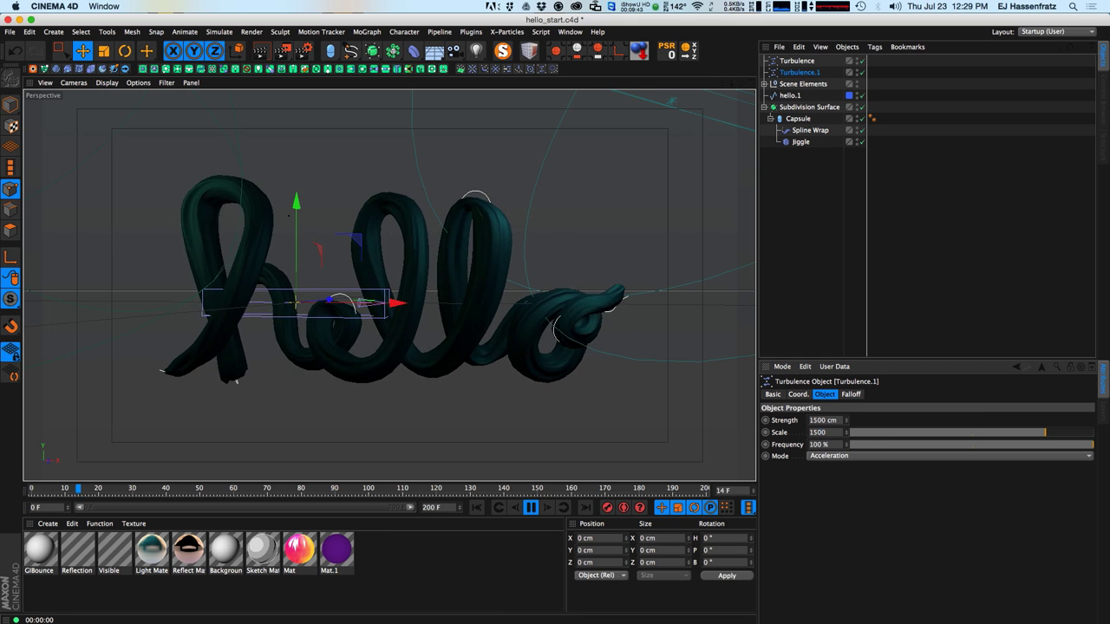
key(Return)
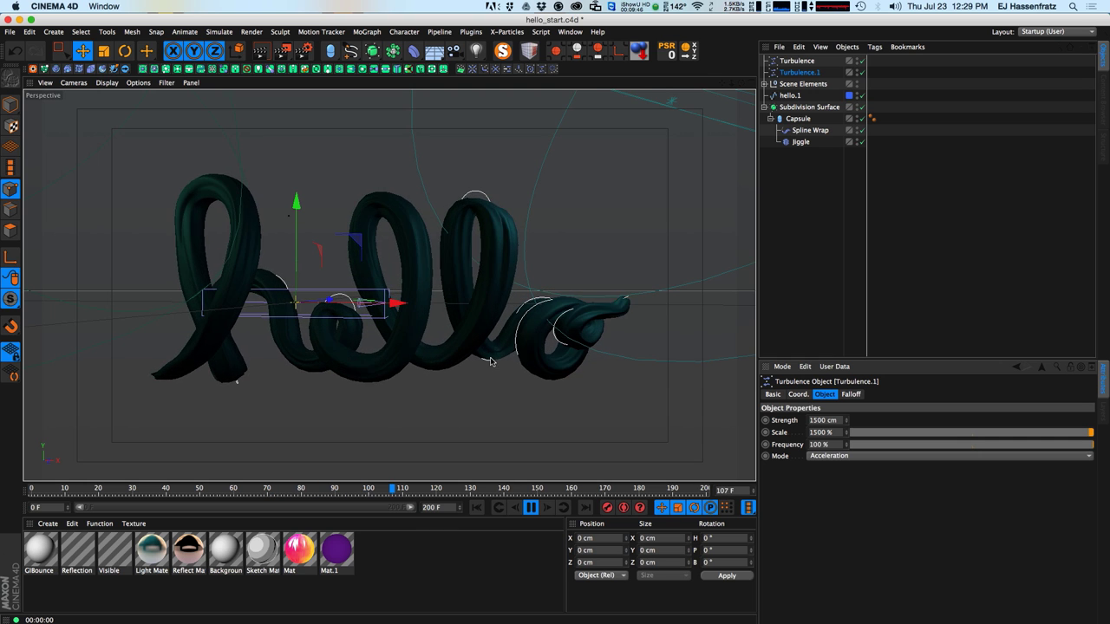
text(800)
key(Return)
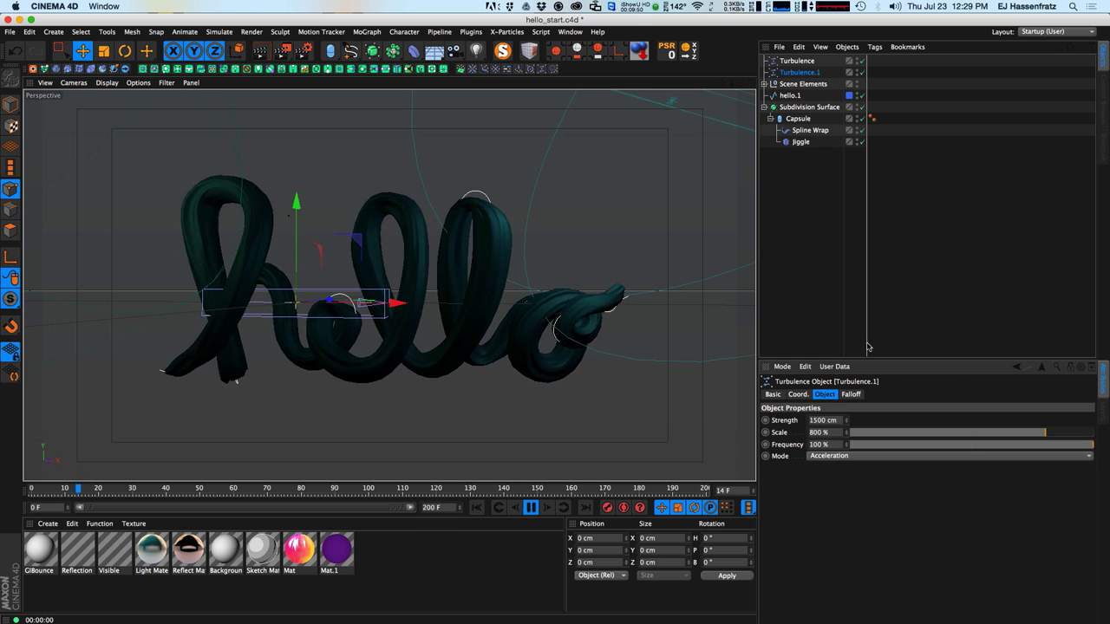
- Try a scale of 230.5% on the duplicated Turbulence object, return it to 800% and experiment with its strength
mouse_move(918, 432)
mouse_down()
mouse_move(849, 437)
mouse_move(907, 433)
mouse_up()
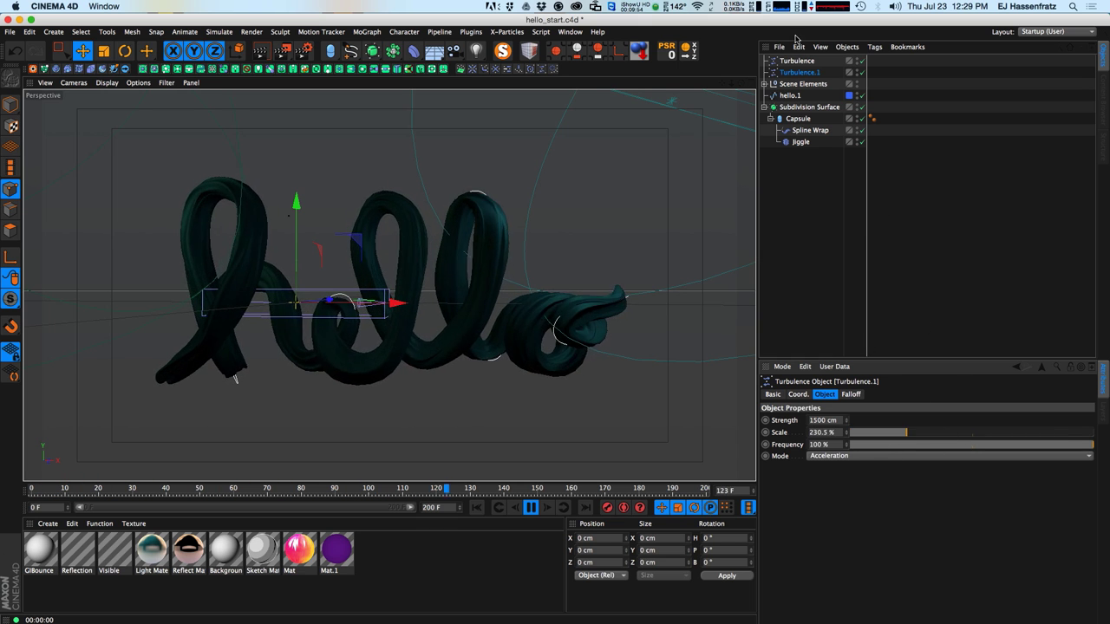
double_click(822, 431)
text(80)
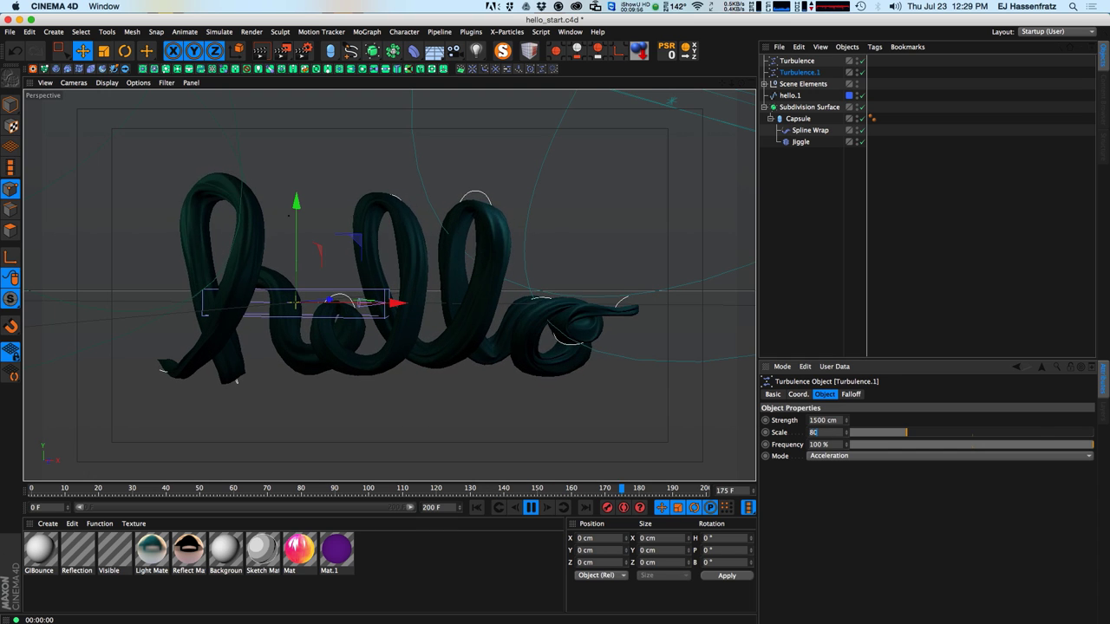
text(0)
key(Return)
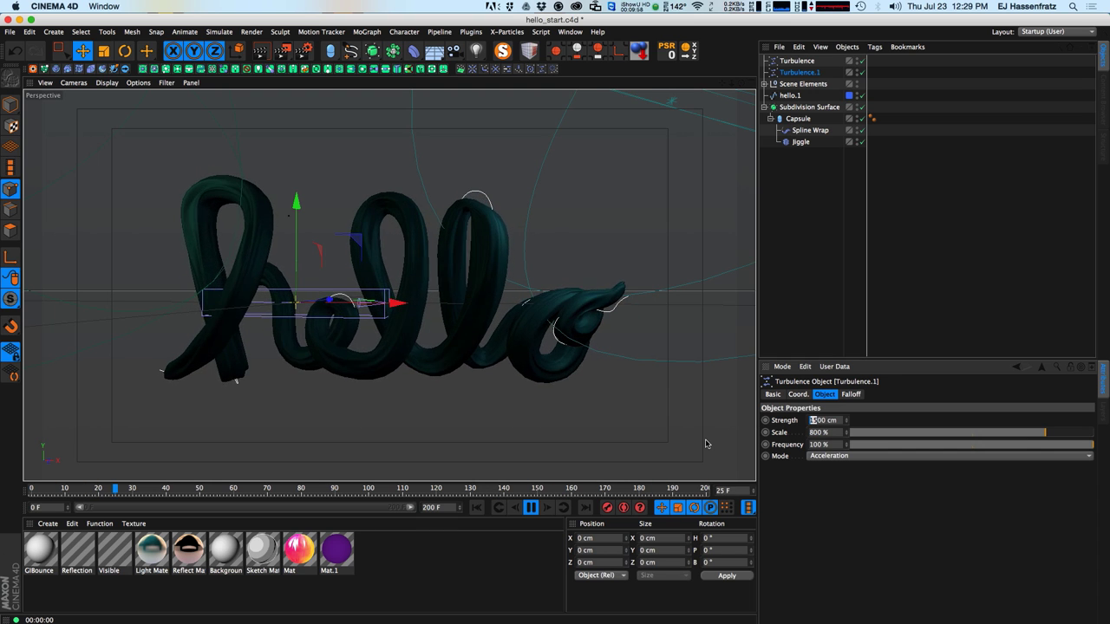
text(5)
key(Return)
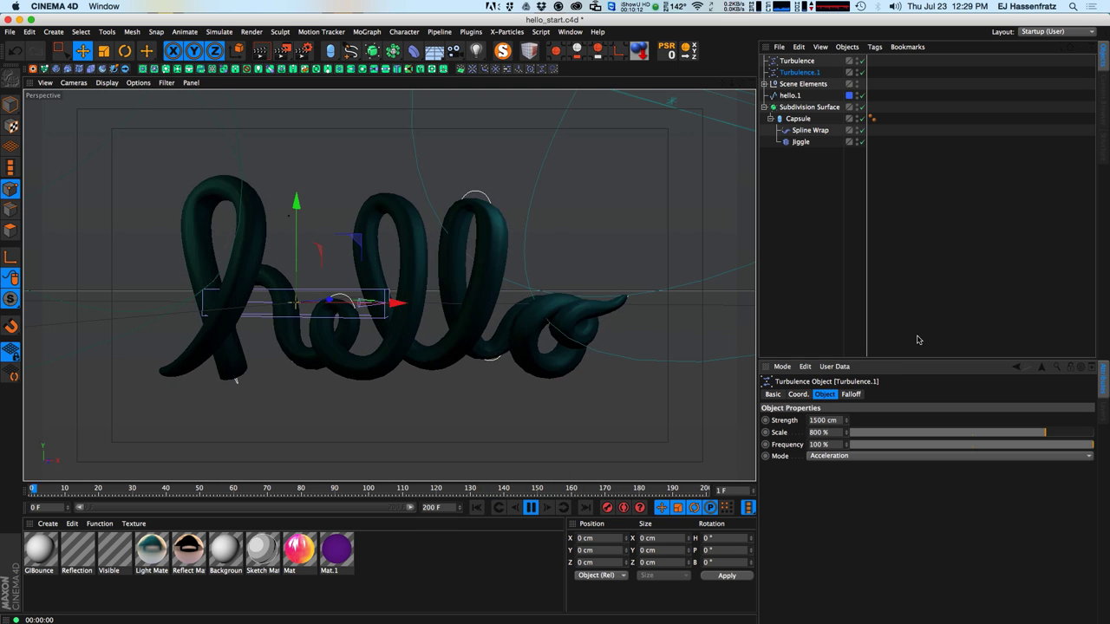
- Try 86 rotation segments on the capsule and settle on 50
click(797, 119)
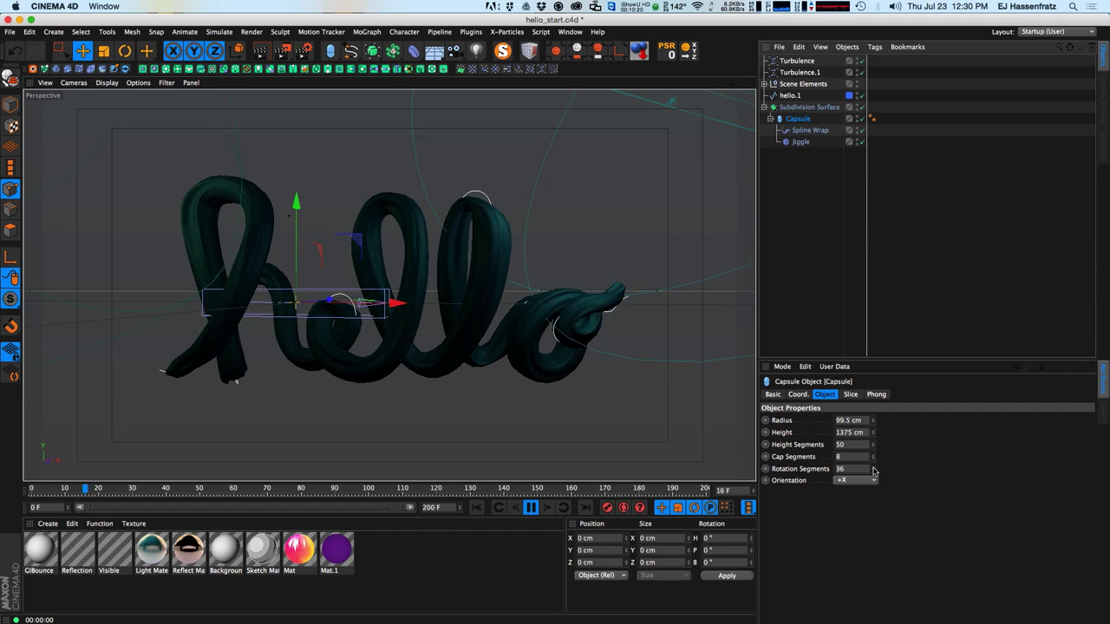
mouse_move(873, 471)
mouse_down()
mouse_move(882, 443)
mouse_move(878, 475)
mouse_up()
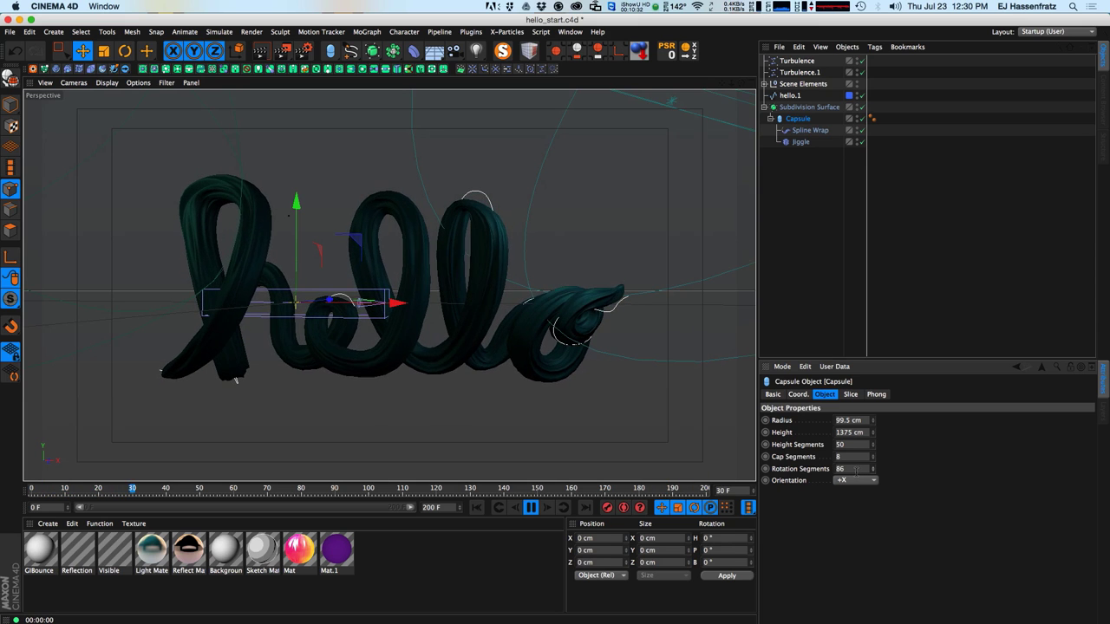
click(857, 468)
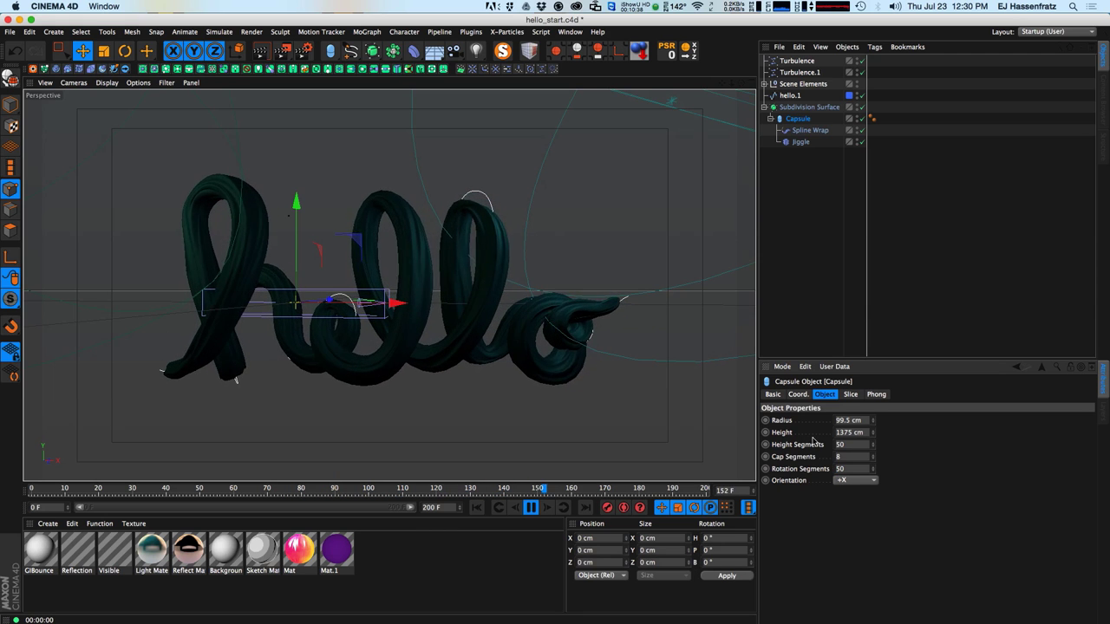
- Set the capsule's cap segments to 15, test 75 and 32 height segments, and return the height segments to 50
click(872, 454)
click(872, 454)
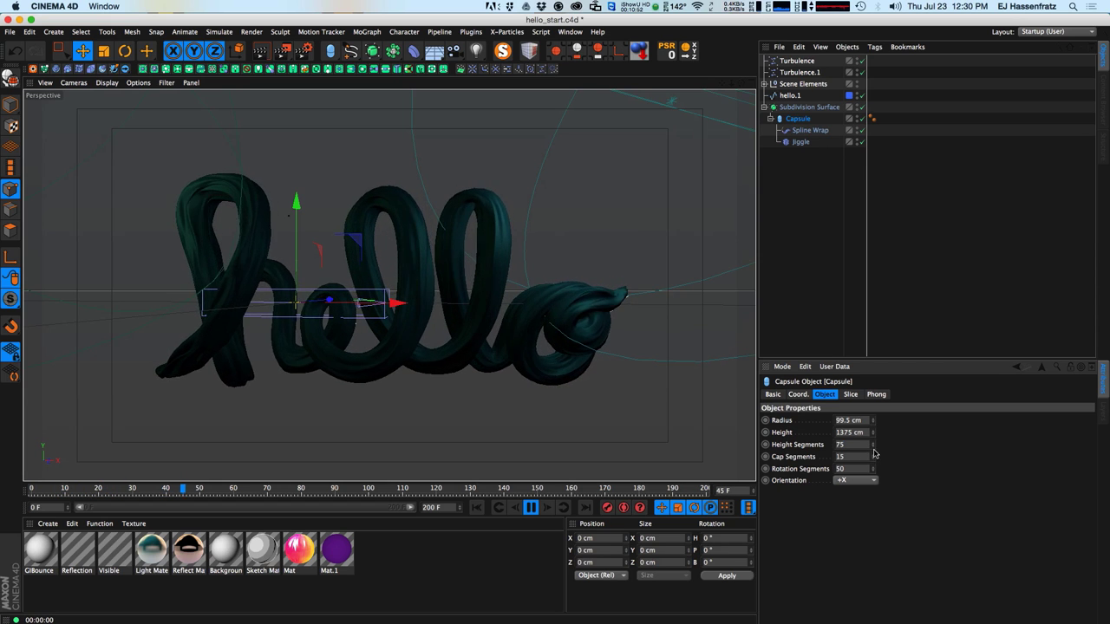
drag(877, 455, 874, 464)
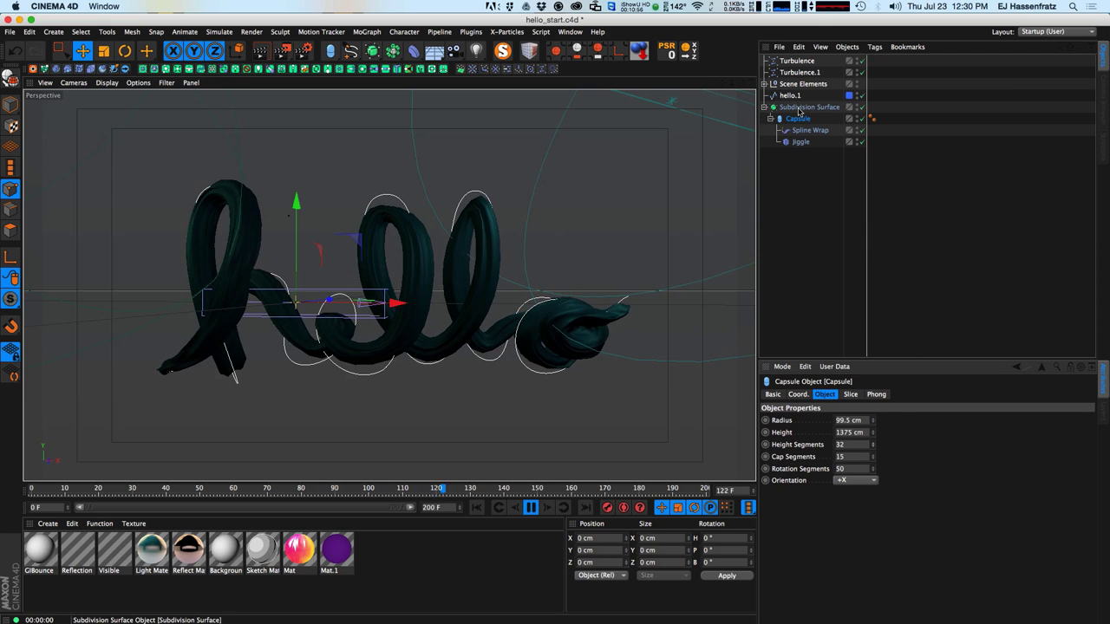
double_click(840, 443)
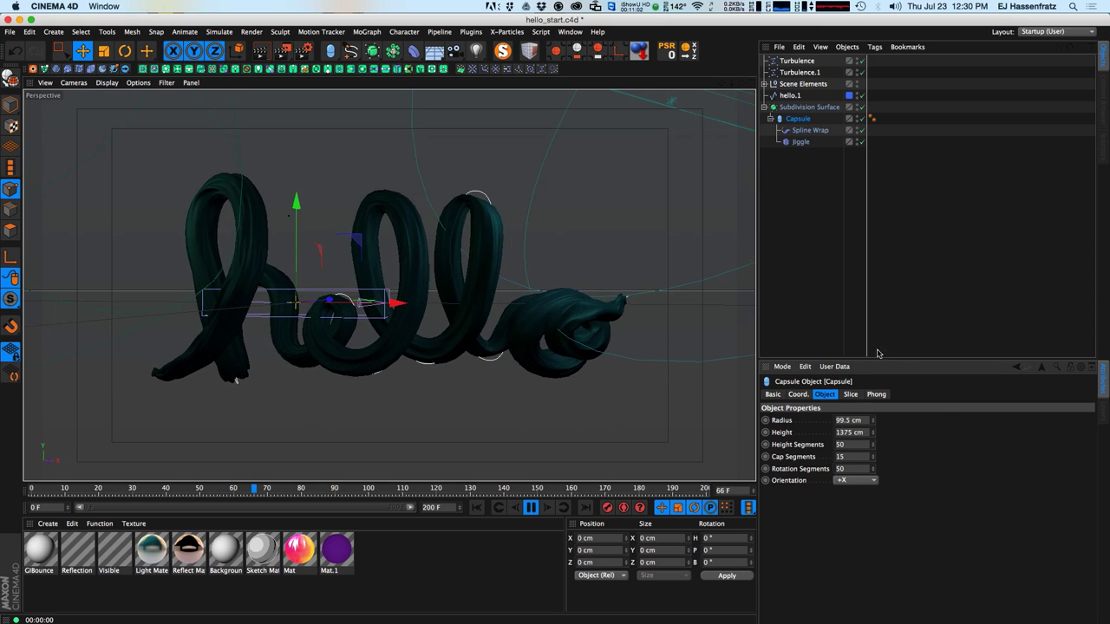
- Try a capsule radius of 687.5 cm
double_click(848, 420)
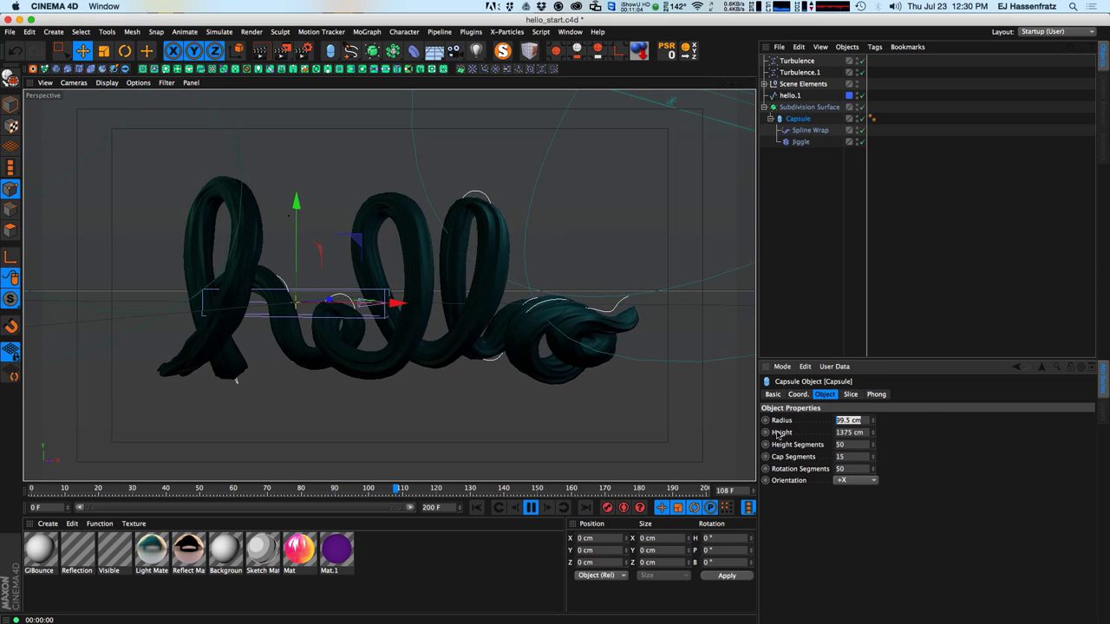
drag(870, 417, 876, 451)
double_click(848, 420)
text(687.5)
key(Return)
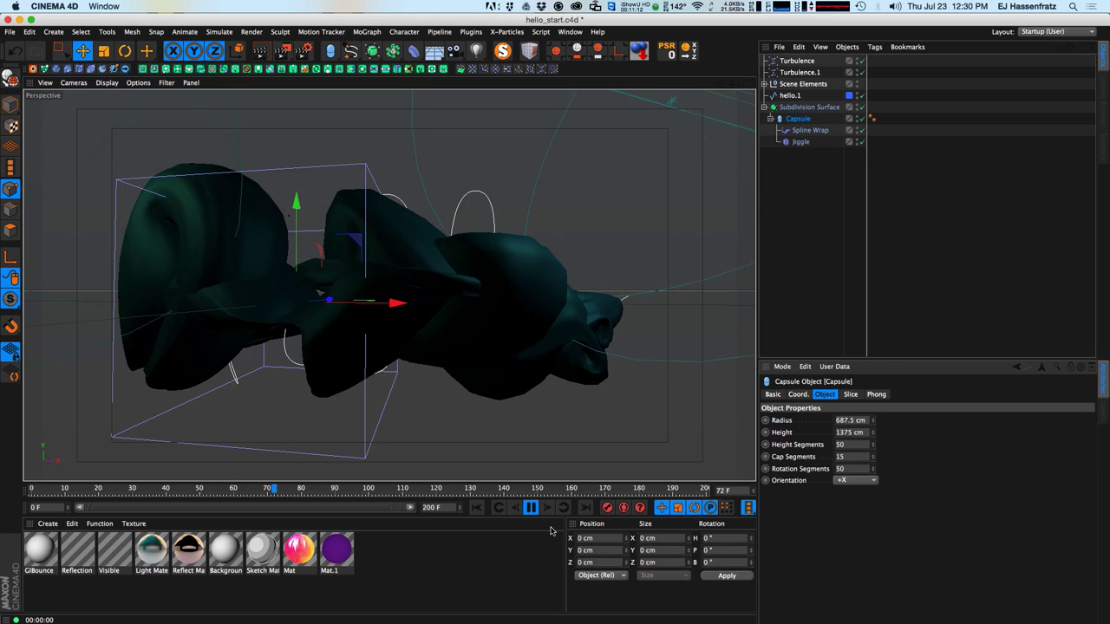
- Set the capsule's radius to 100 cm
double_click(850, 420)
text(100)
key(Return)
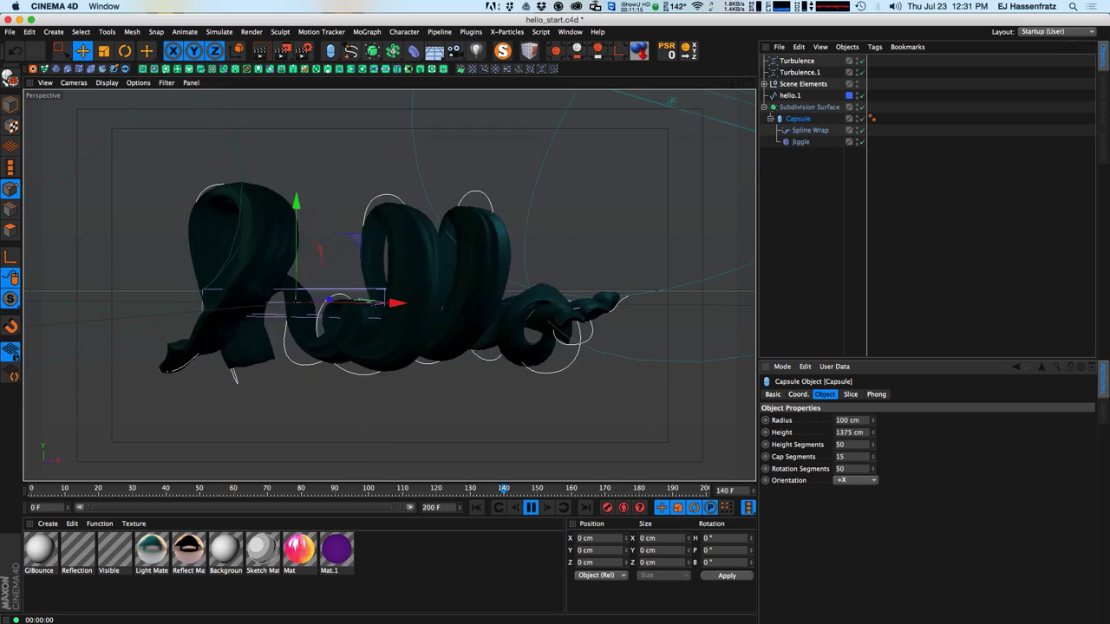
- Shape the Spline Wrap's Size curve with both ends lowered to about 0.15, a hump near 0.3 and a full-size peak near 0.5
click(810, 130)
drag(903, 359, 902, 192)
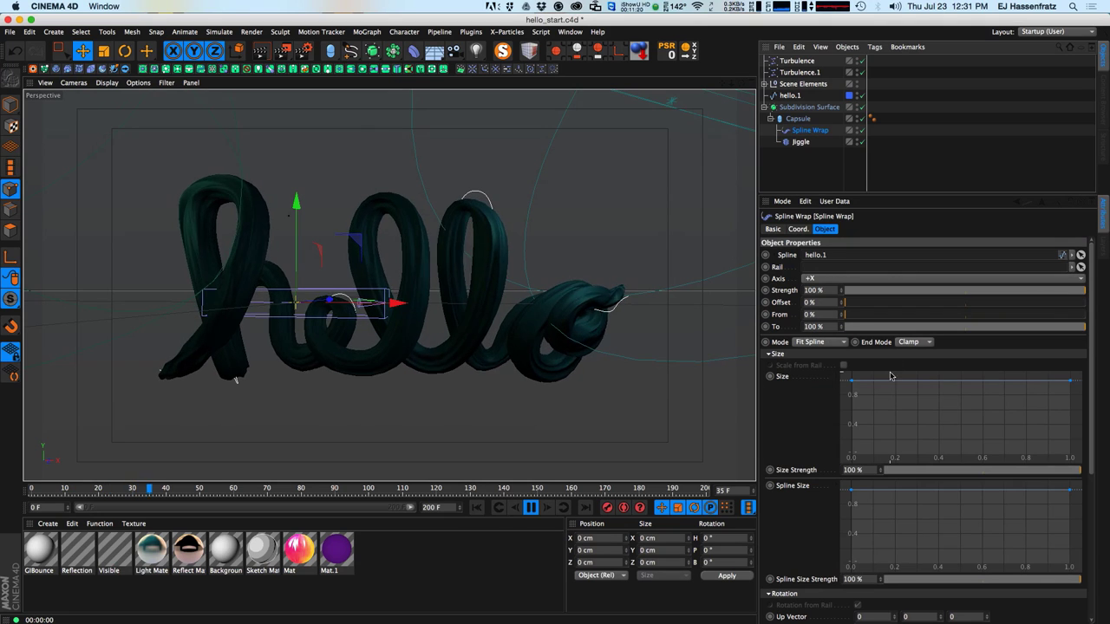
click(852, 383)
drag(853, 385, 850, 445)
drag(927, 429, 1029, 421)
drag(1074, 386, 1041, 400)
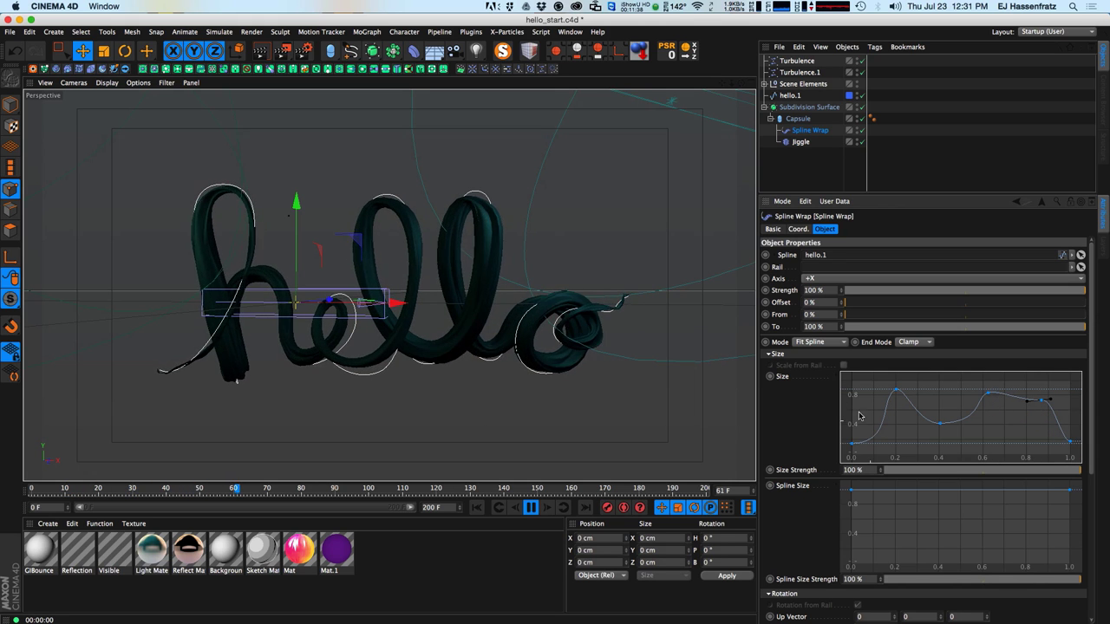
drag(895, 390, 924, 398)
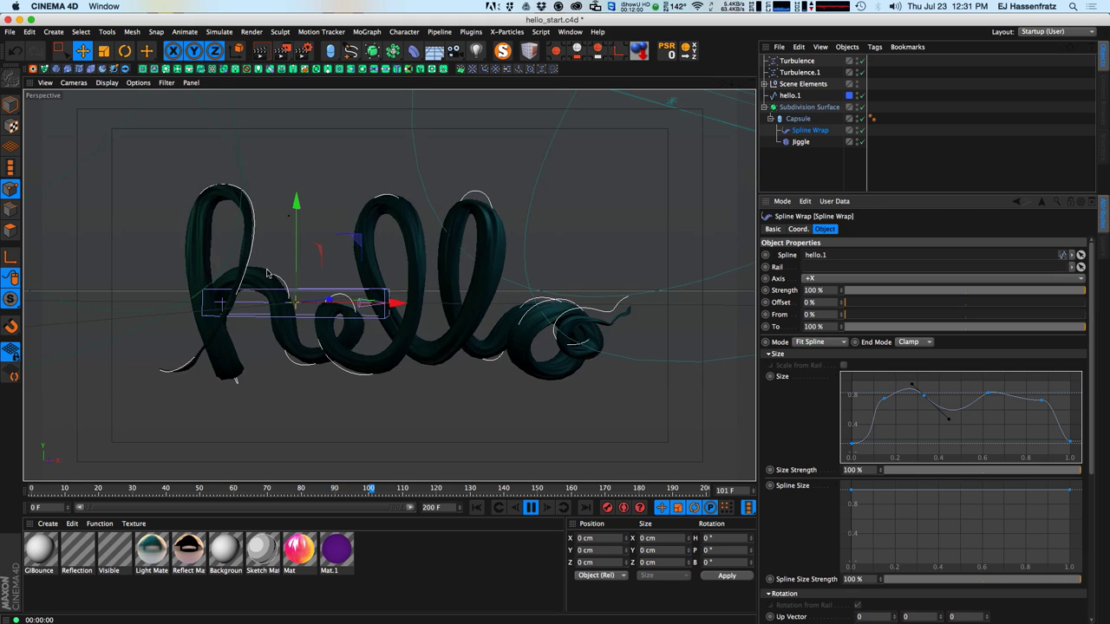
drag(988, 395, 965, 382)
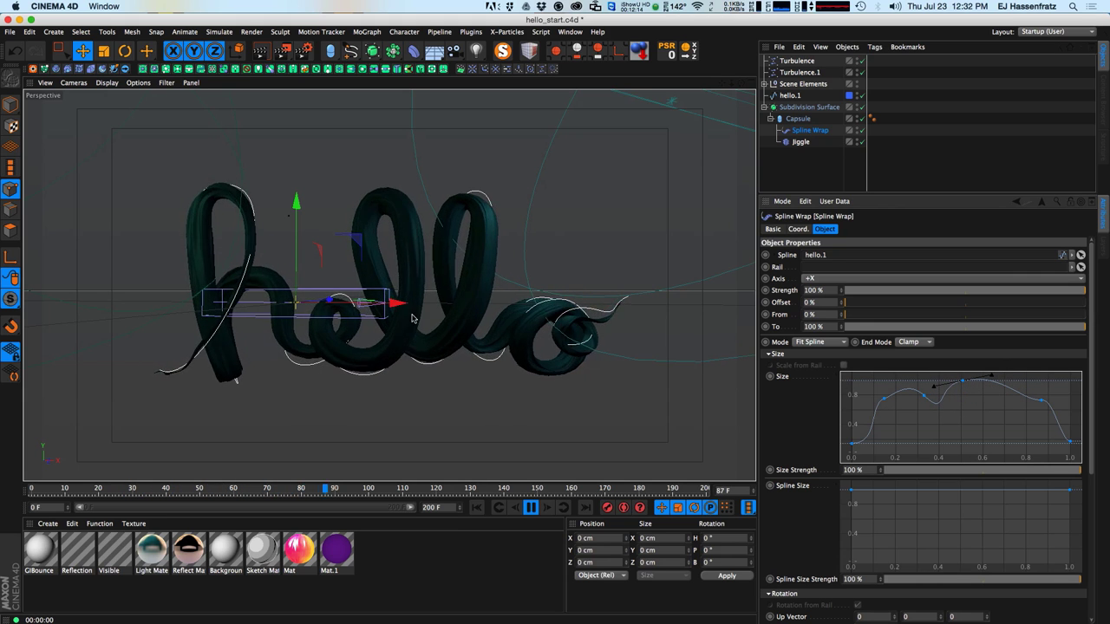
- Add a narrow dip near 0.6 on the Spline Wrap's Size curve, down to about 0.35, between two full-size peaks
click(1010, 394)
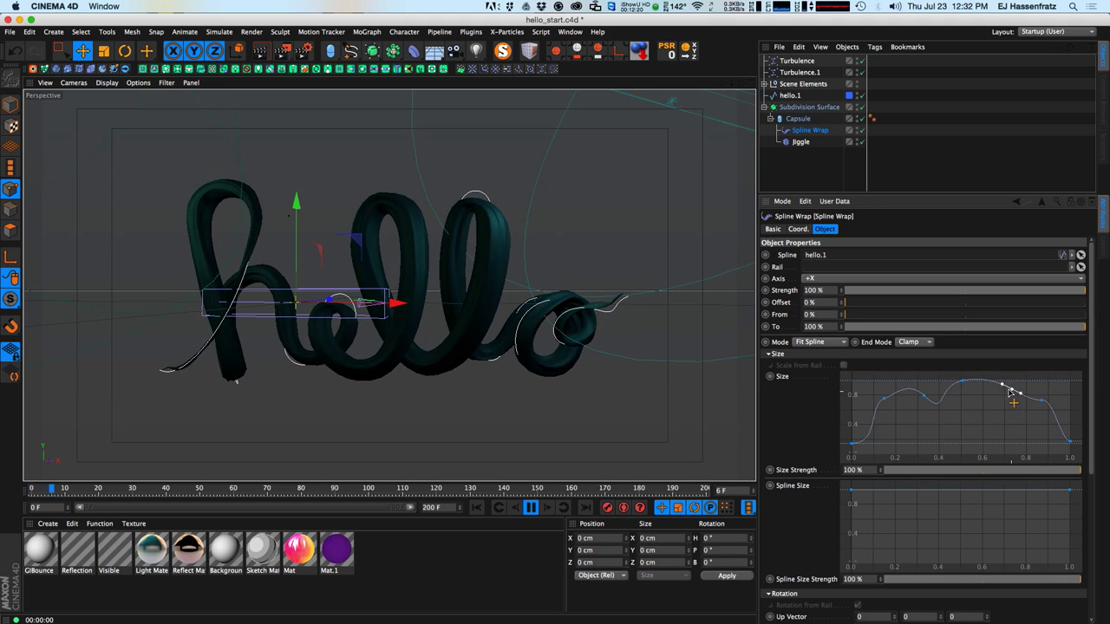
drag(1011, 392, 995, 448)
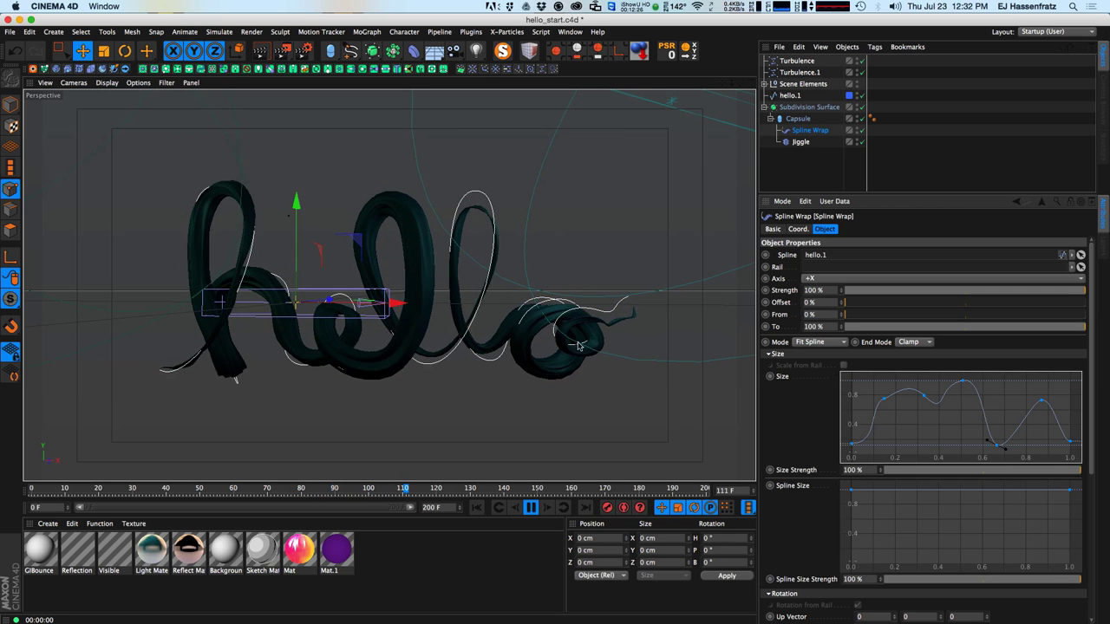
drag(998, 446, 982, 418)
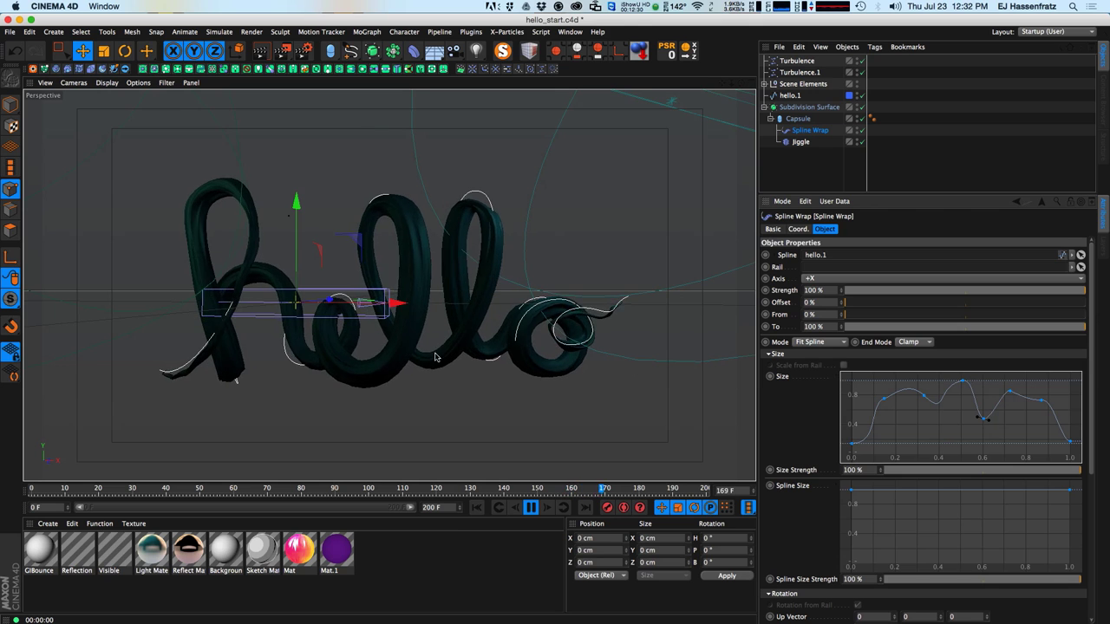
drag(983, 421, 980, 430)
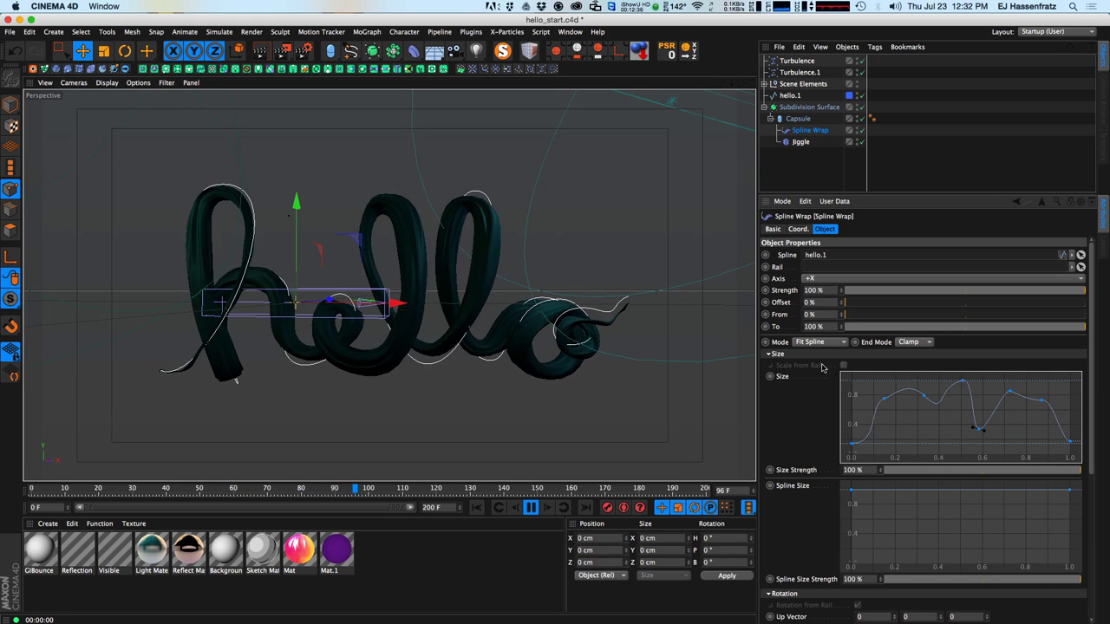
drag(1013, 394, 997, 386)
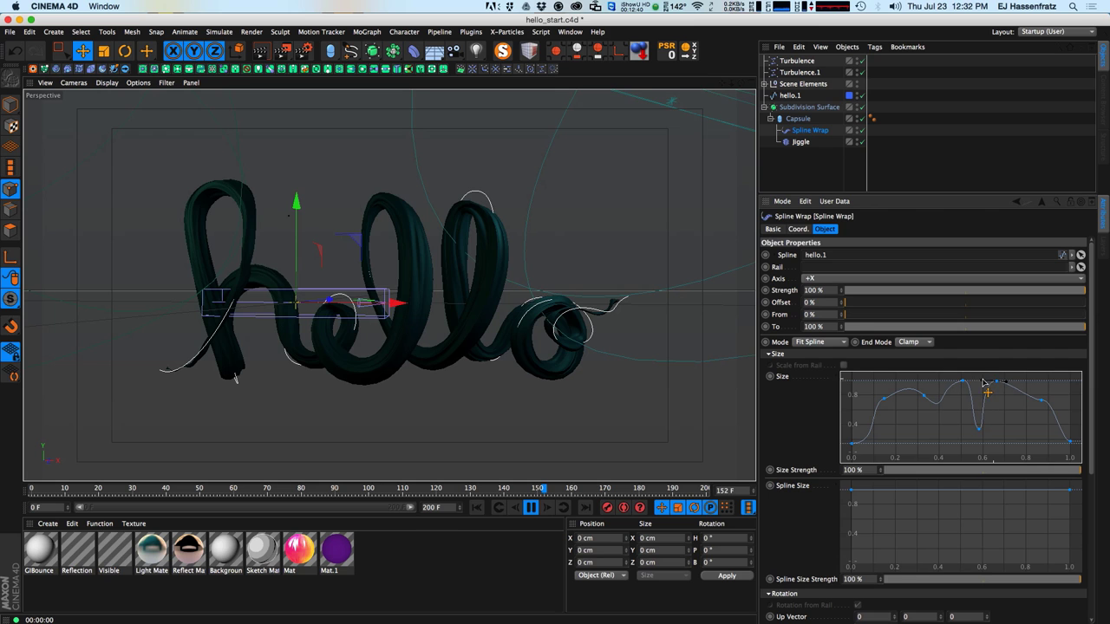
drag(967, 387, 961, 386)
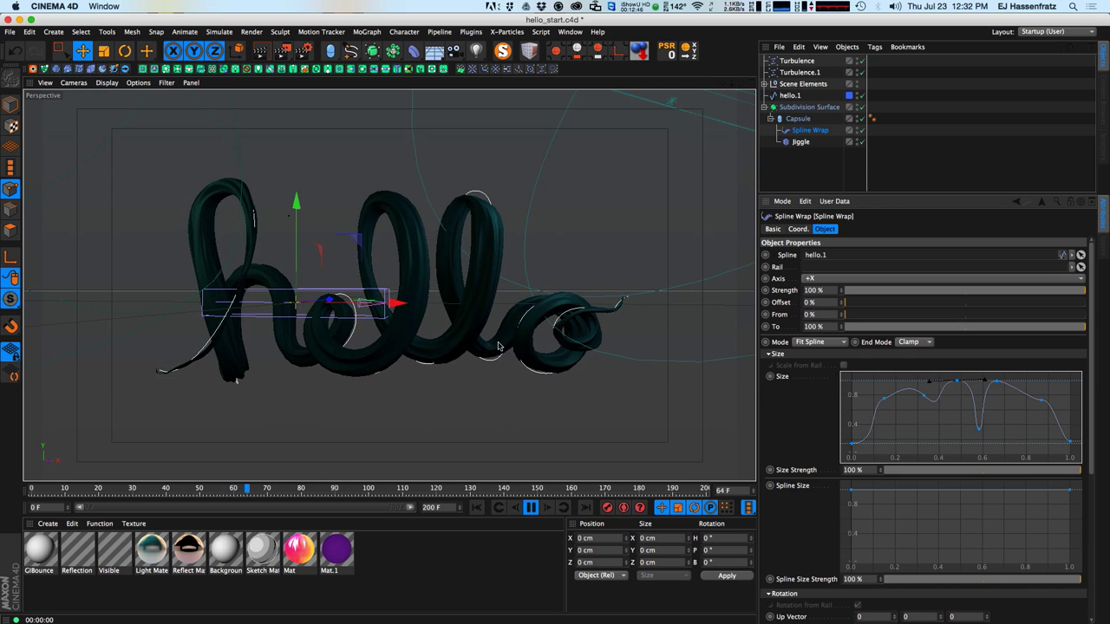
- Shift the Spline Wrap Size curve's narrow dip to about 0.64 and add another dip near 0.84, down to about 0.35, before a small hump
drag(978, 427, 989, 429)
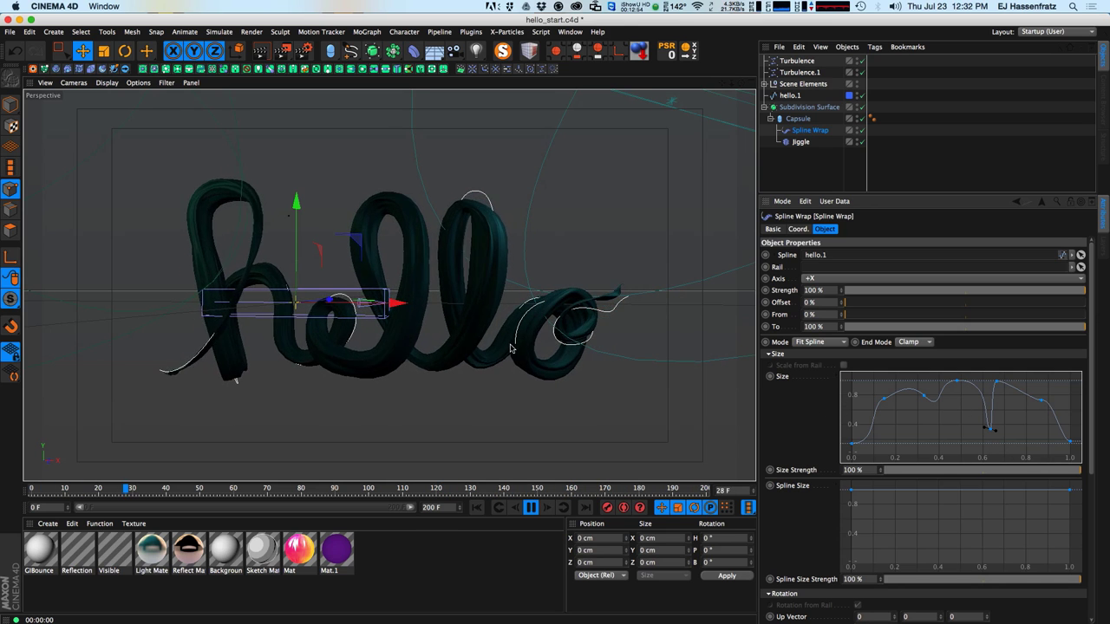
ctrl+click(1030, 404)
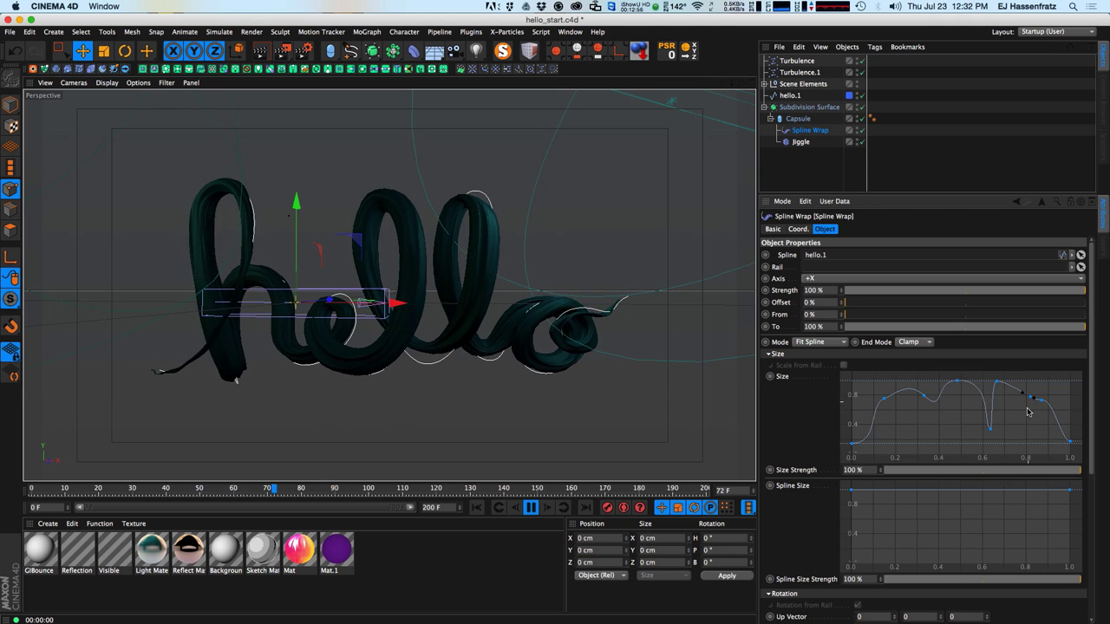
drag(1029, 408, 1050, 397)
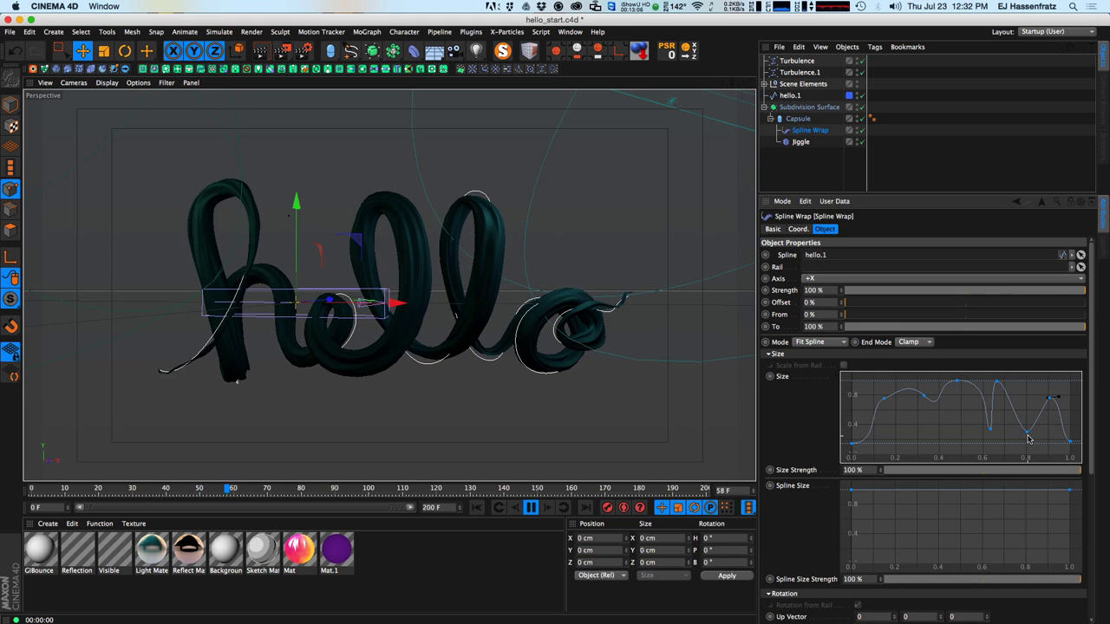
drag(1035, 438, 1039, 431)
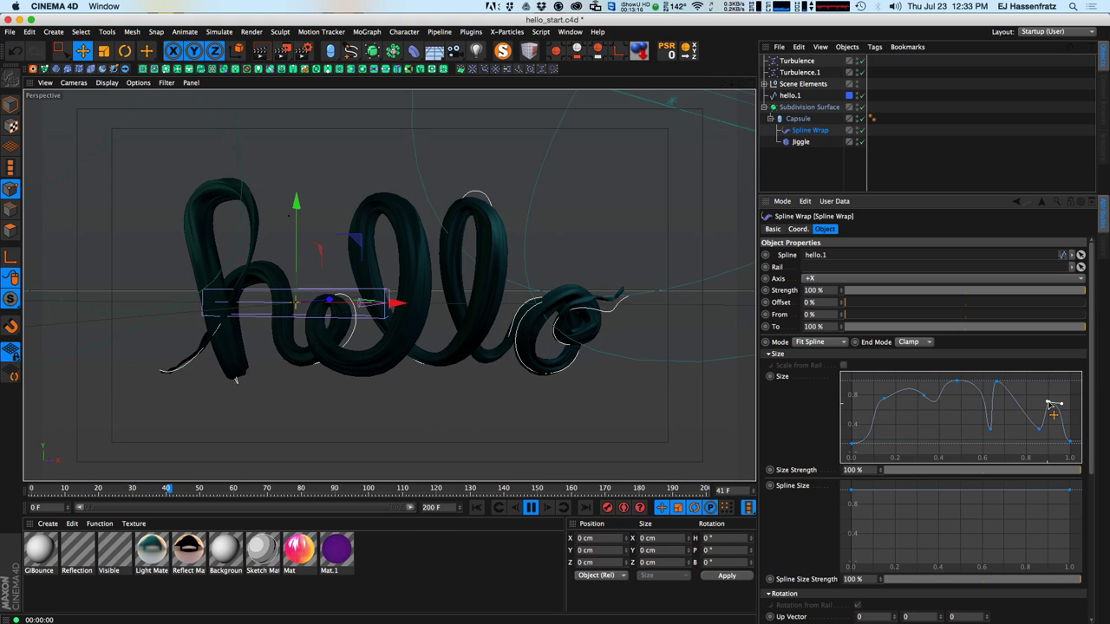
drag(1040, 427, 1035, 428)
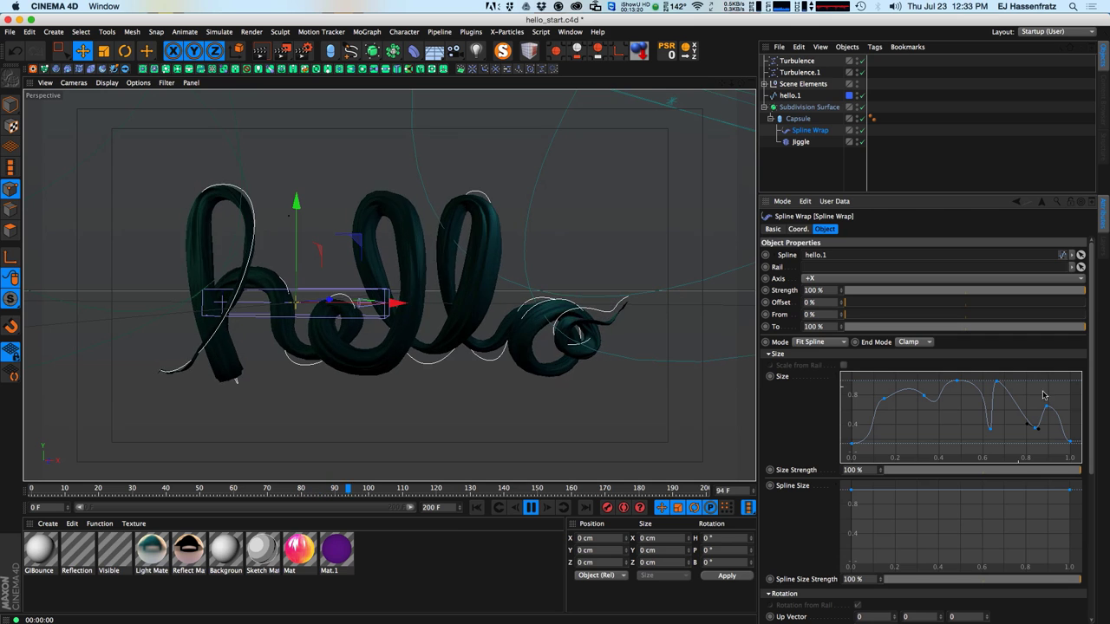
- Raise the end of the Spline Wrap's Rotation curve to its maximum with Rotation Strength at 100%, and stop playback
drag(1097, 406, 1094, 554)
drag(894, 391, 890, 415)
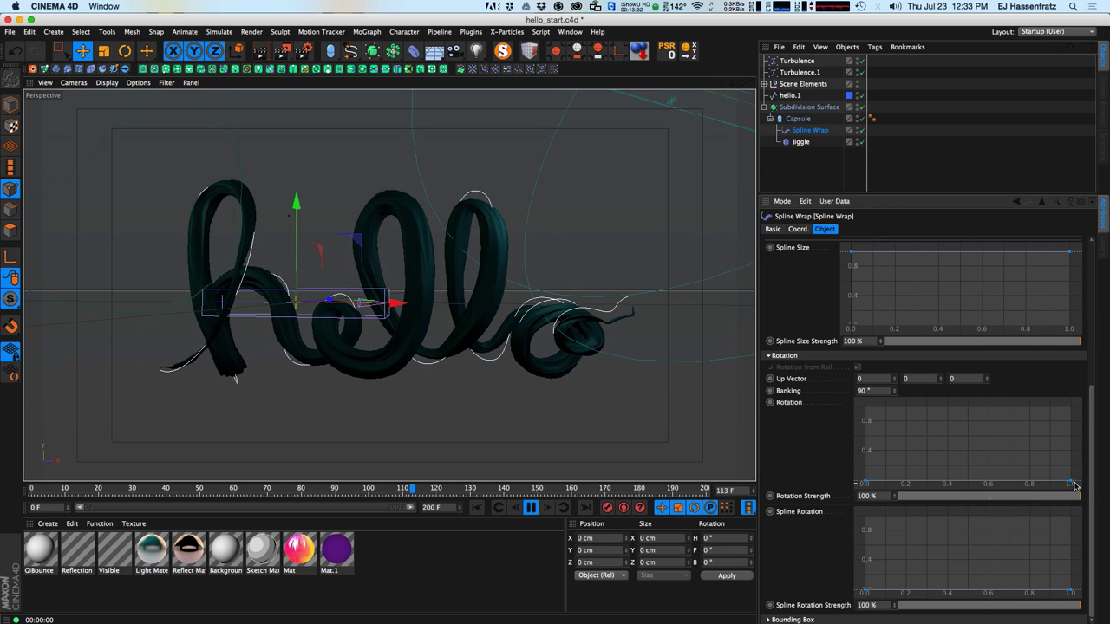
drag(1074, 487, 1107, 371)
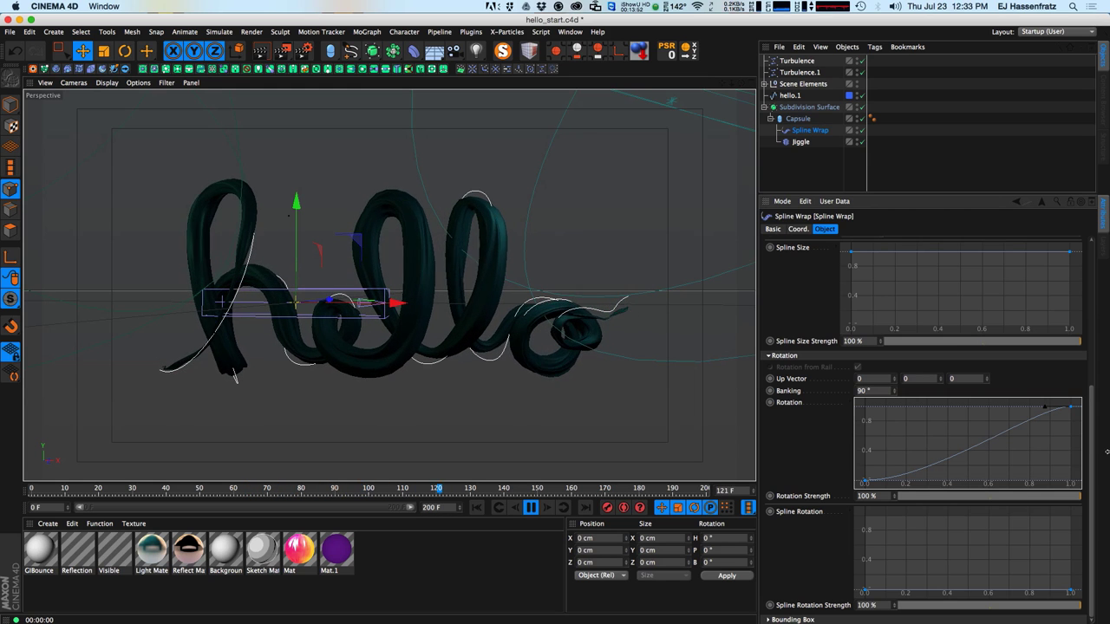
drag(894, 501, 1108, 497)
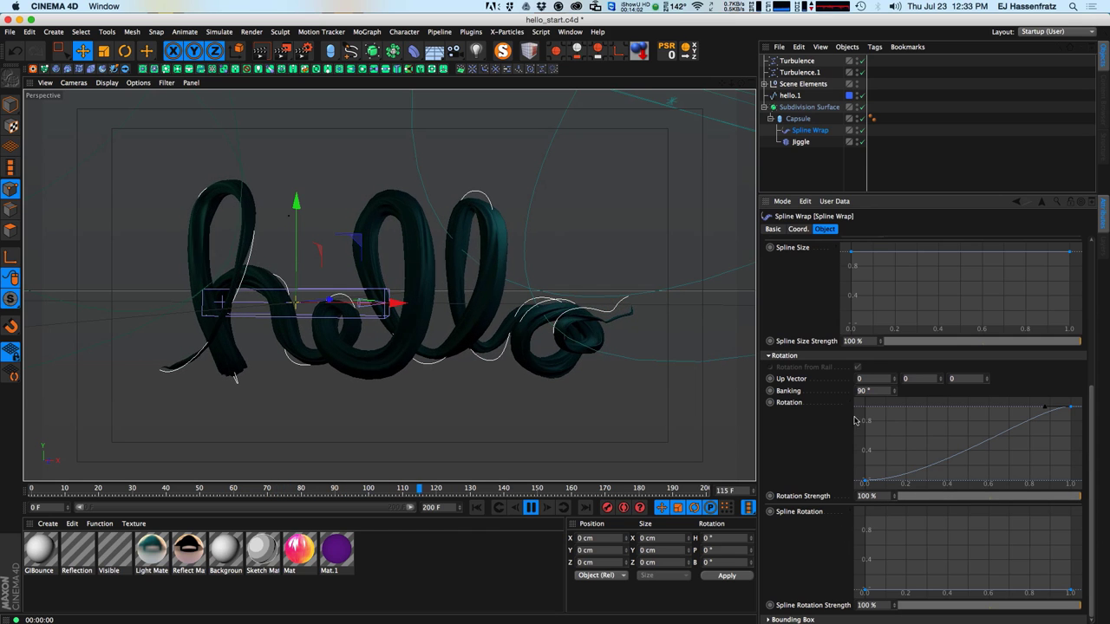
click(530, 507)
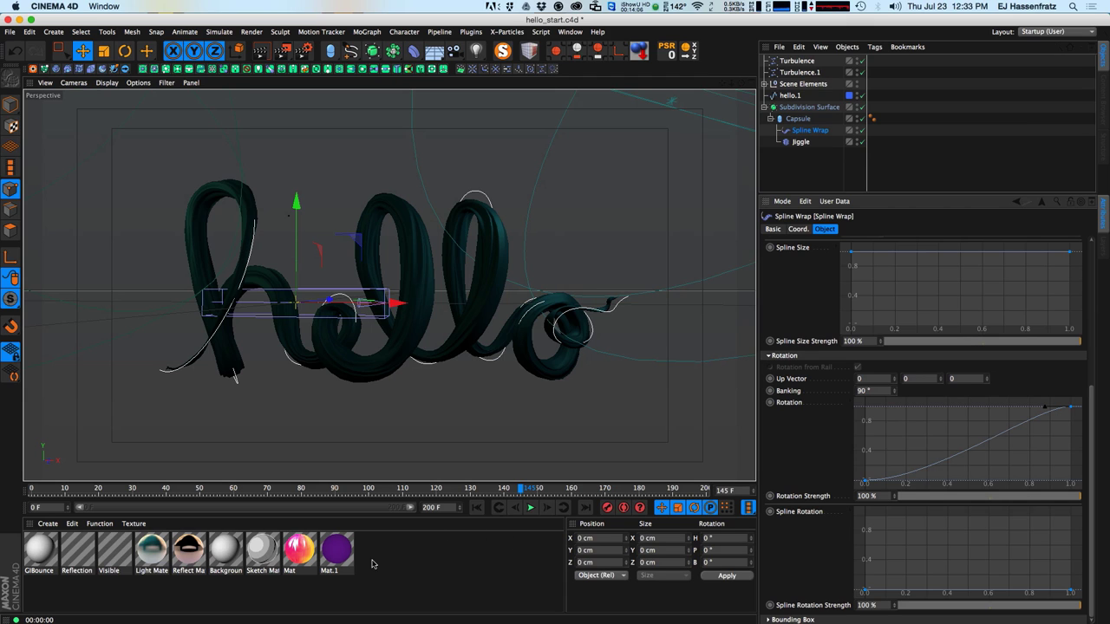
- Create a new material and name it Candy
click(303, 554)
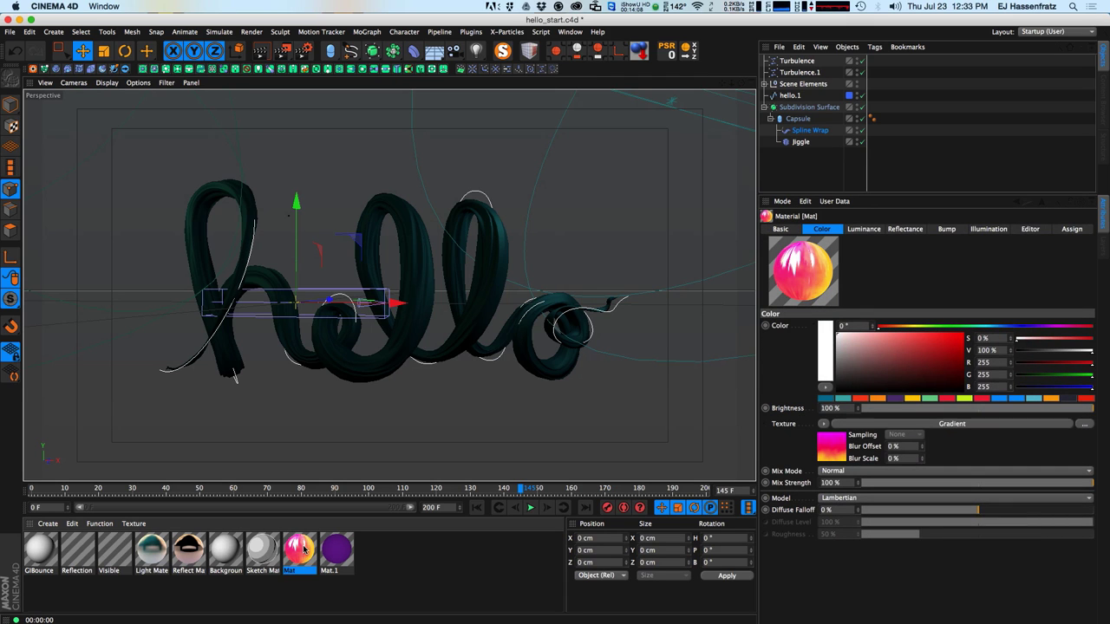
double_click(392, 579)
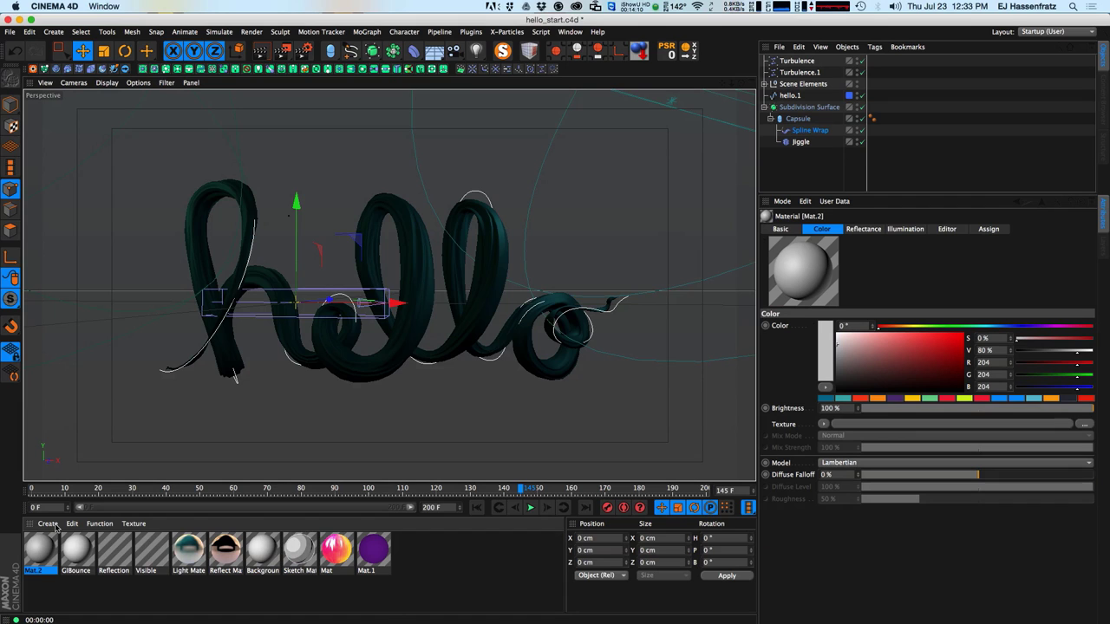
double_click(49, 551)
text(Candy)
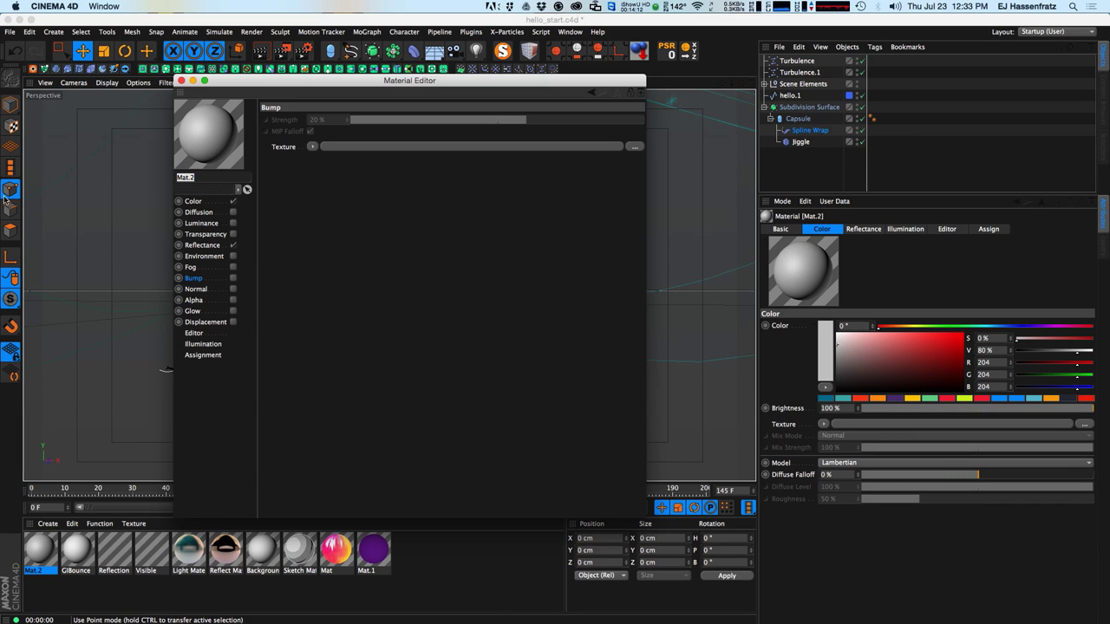
key(Return)
drag(312, 86, 583, 125)
- Load a Gradient shader as the Candy material's Color texture and open its settings
click(464, 250)
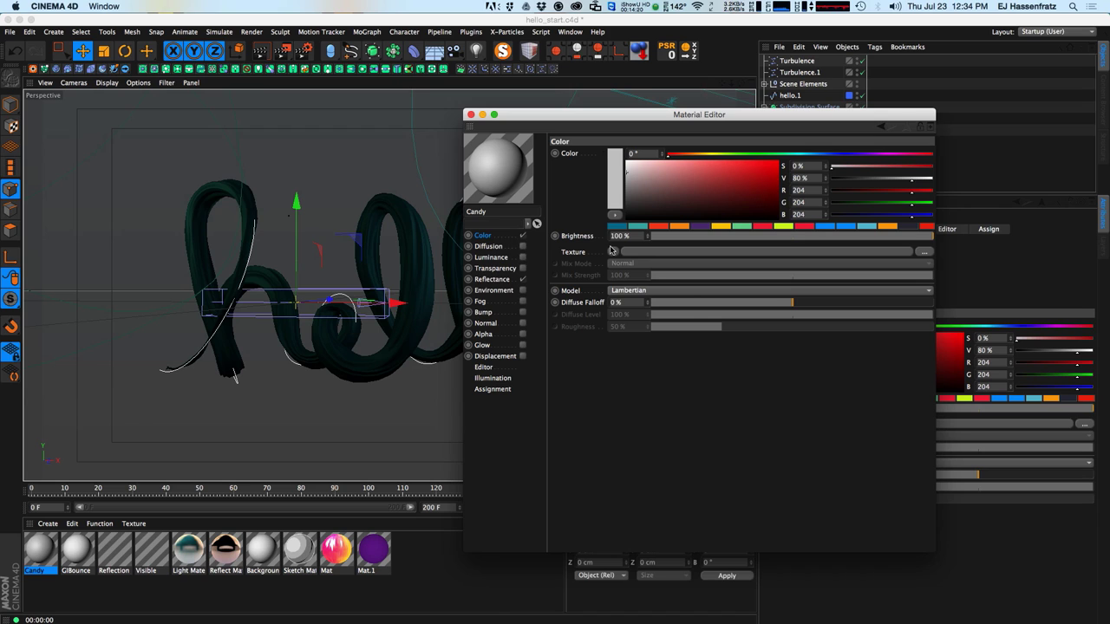
click(615, 252)
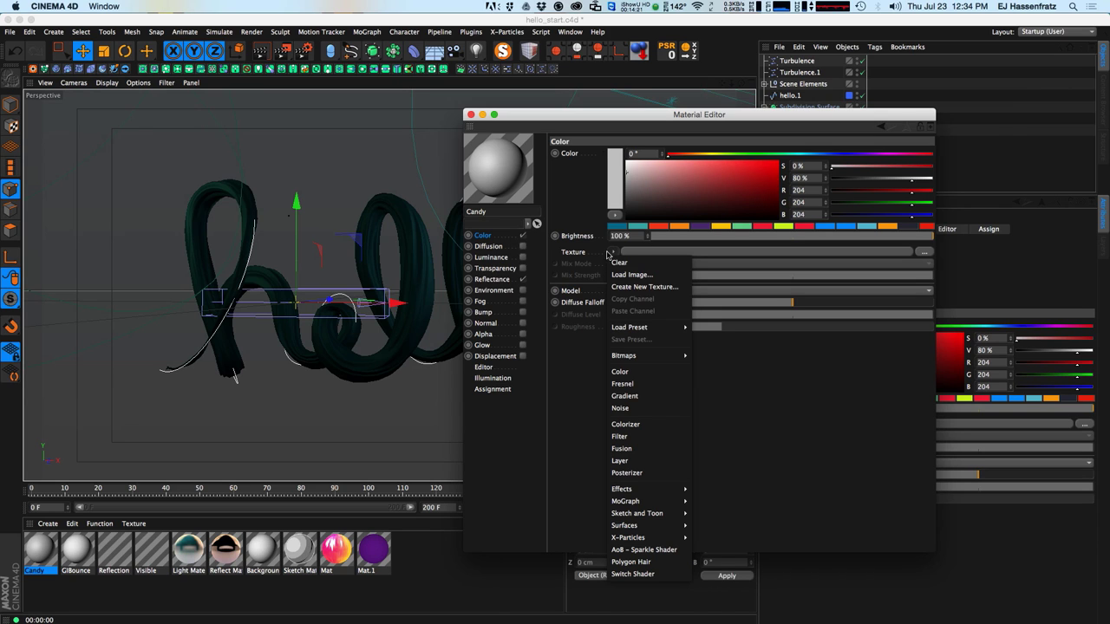
click(660, 396)
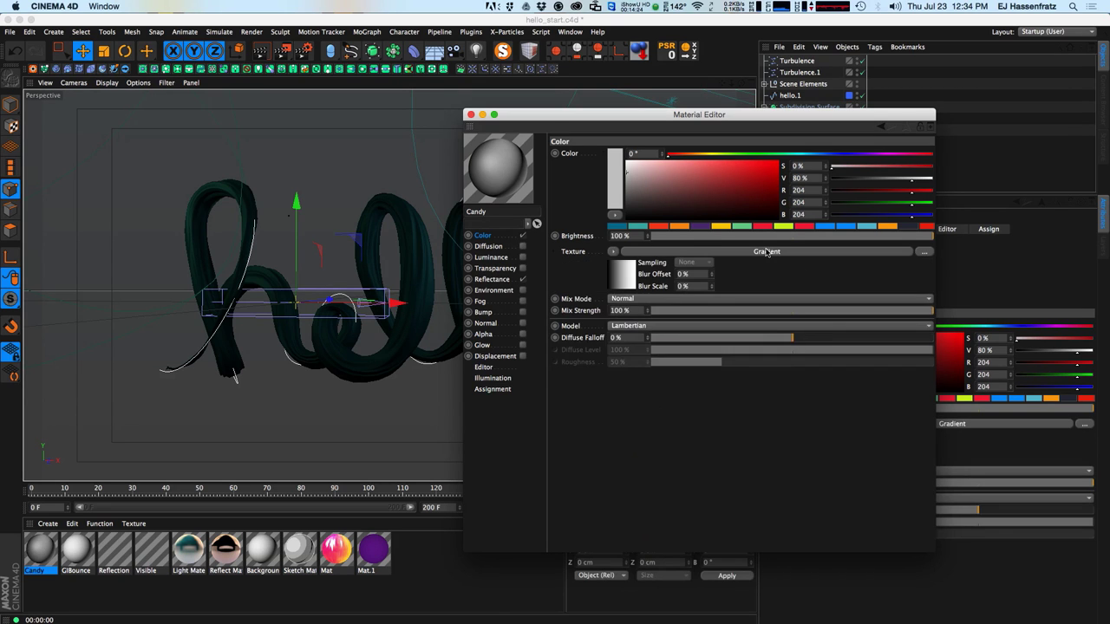
click(767, 252)
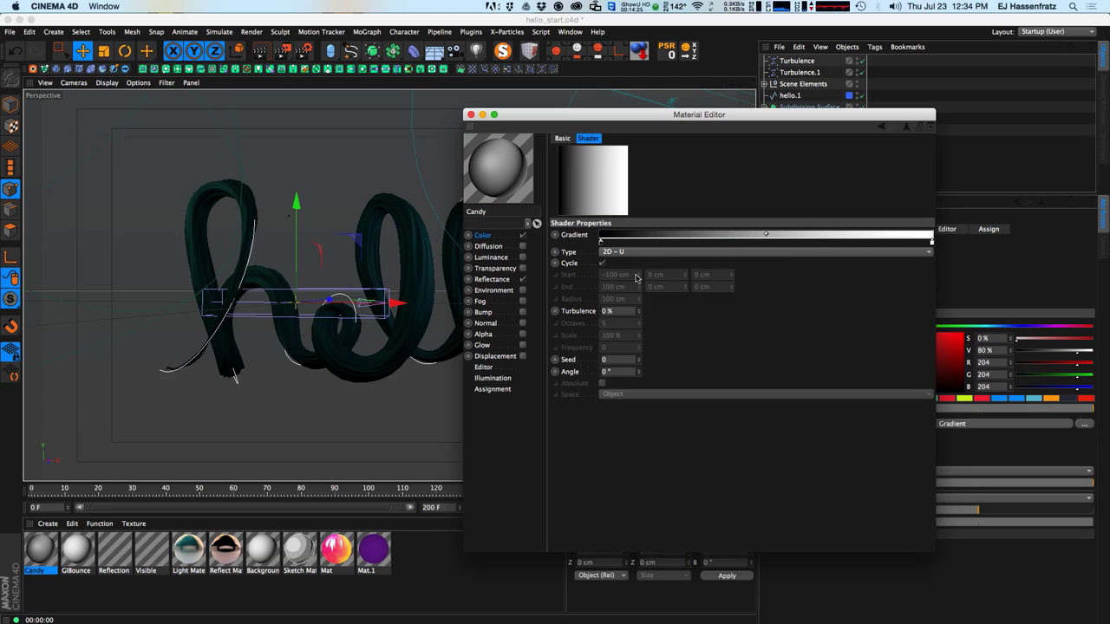
- Set the Color gradient's start to pink (247, 31, 121) and add a yellow (255, 227, 50) middle knot
double_click(601, 245)
drag(576, 241, 599, 213)
click(675, 208)
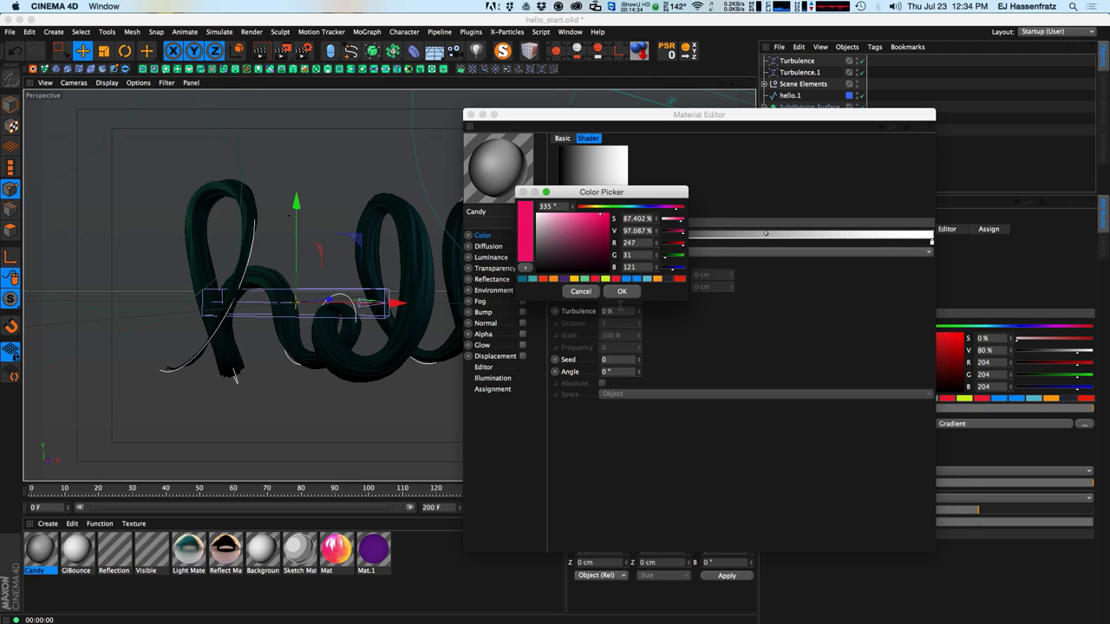
click(621, 291)
double_click(766, 245)
click(757, 208)
drag(758, 208, 763, 210)
click(785, 290)
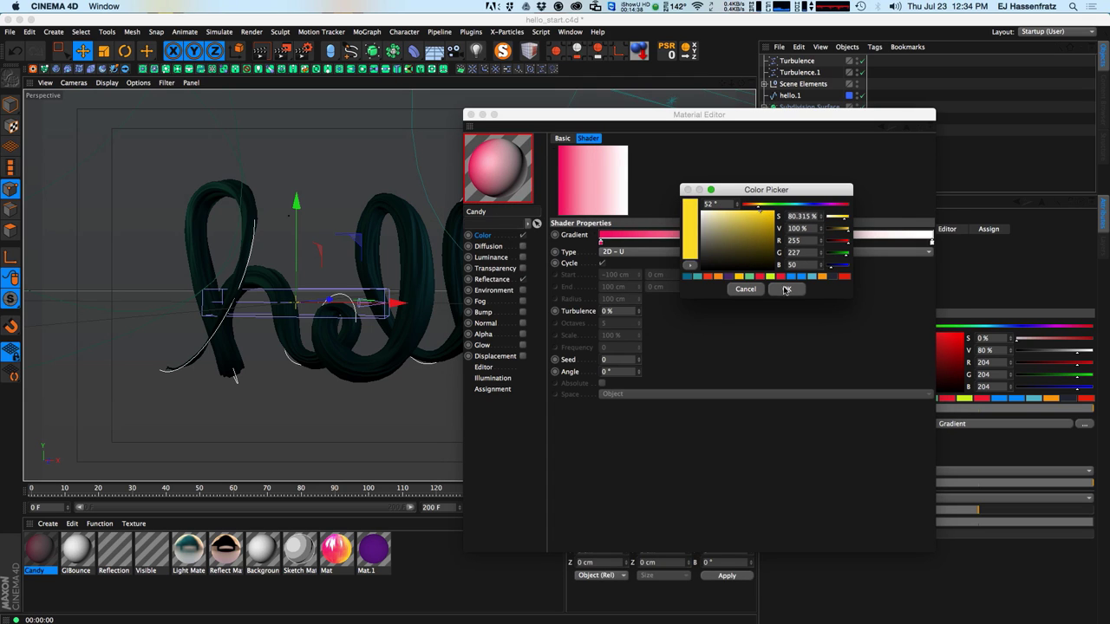
- Set the Color gradient's end knot to purple and adjust the yellow knot's position near the middle
double_click(930, 242)
mouse_move(997, 206)
mouse_down()
mouse_move(1008, 208)
mouse_move(991, 210)
mouse_up()
click(953, 288)
mouse_move(770, 246)
mouse_down()
mouse_move(753, 246)
mouse_move(766, 244)
mouse_up()
click(482, 235)
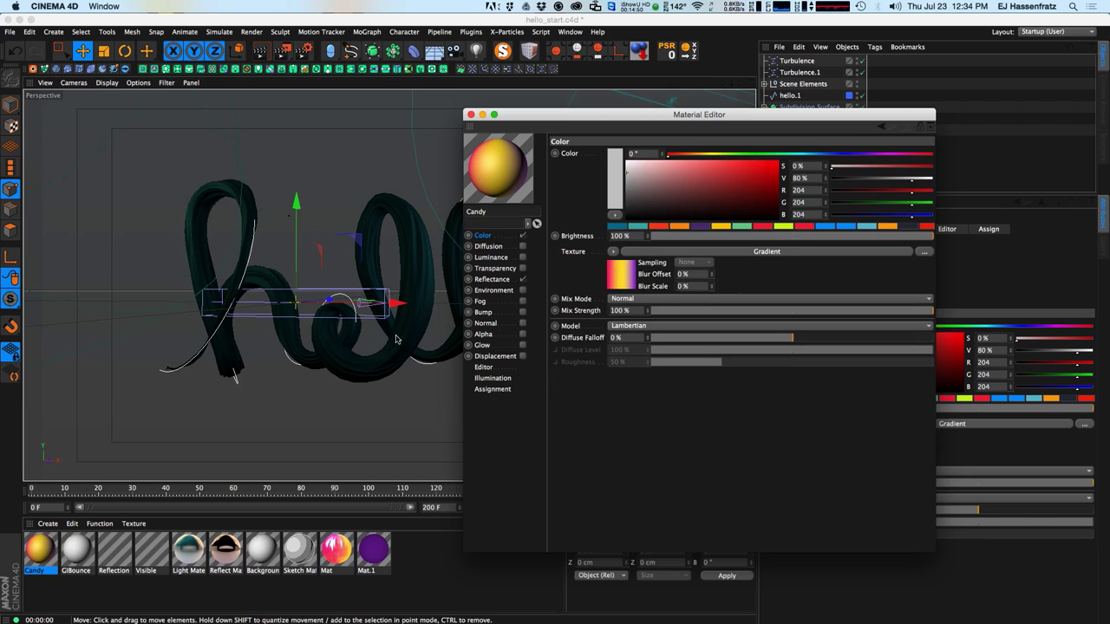
- Apply the Candy material to the Capsule
click(42, 553)
drag(48, 553, 127, 530)
drag(684, 115, 413, 418)
drag(39, 551, 796, 121)
drag(382, 417, 837, 191)
- Start an interactive render region over the Perspective view, keeping the lettering visible beside the material settings
click(473, 276)
key(ctrl+r)
drag(827, 196, 745, 169)
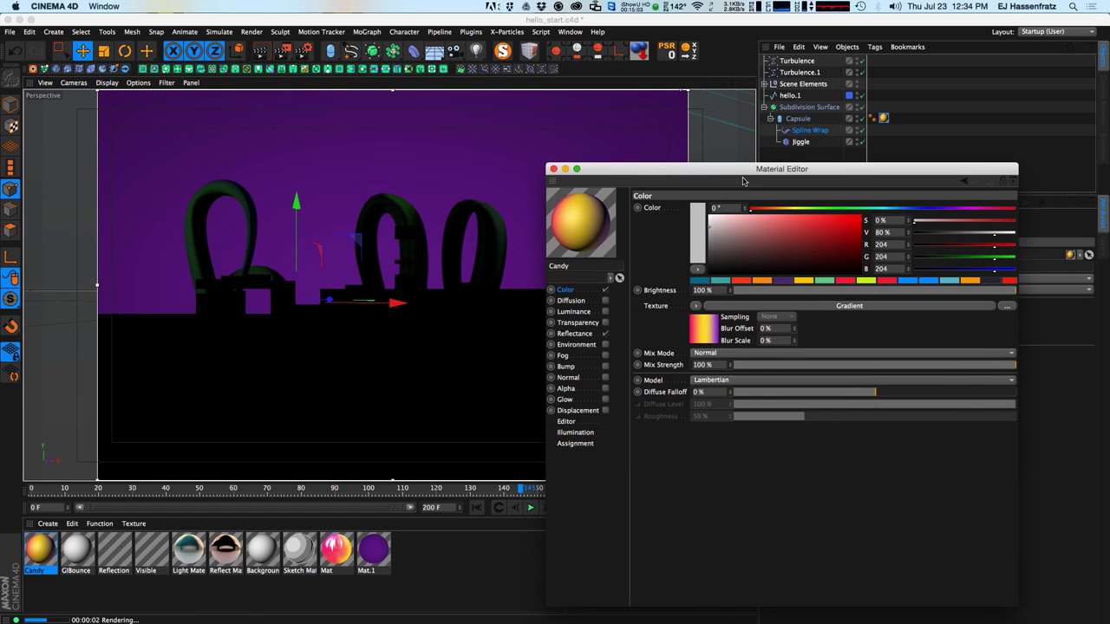
- Enable Luminance on the Candy material, load a Gradient shader as its texture and open the shader's settings
click(605, 311)
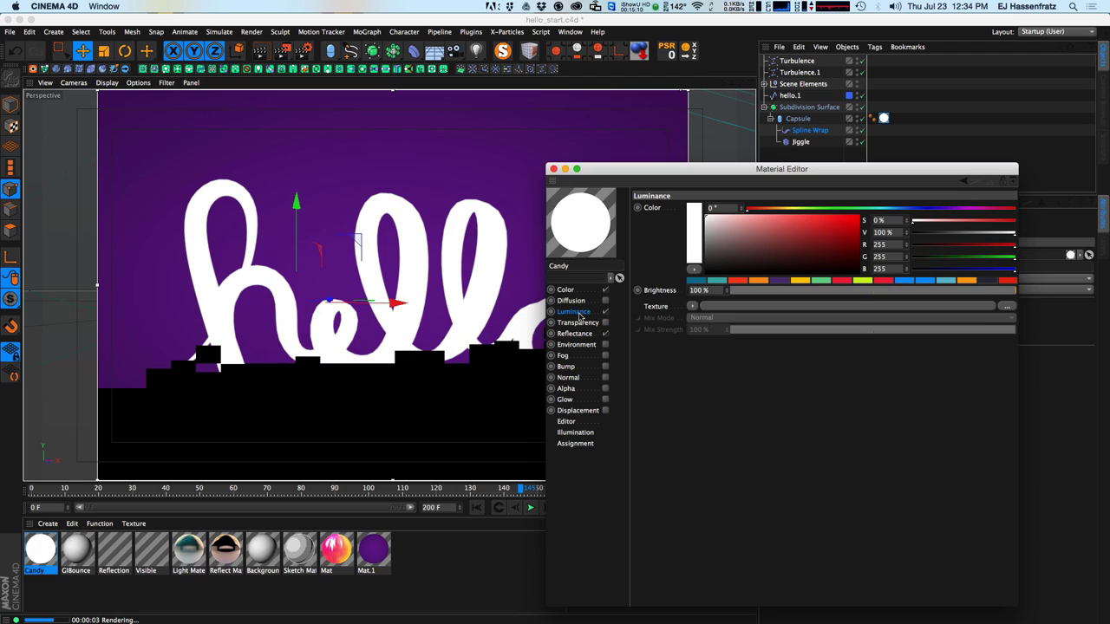
click(692, 306)
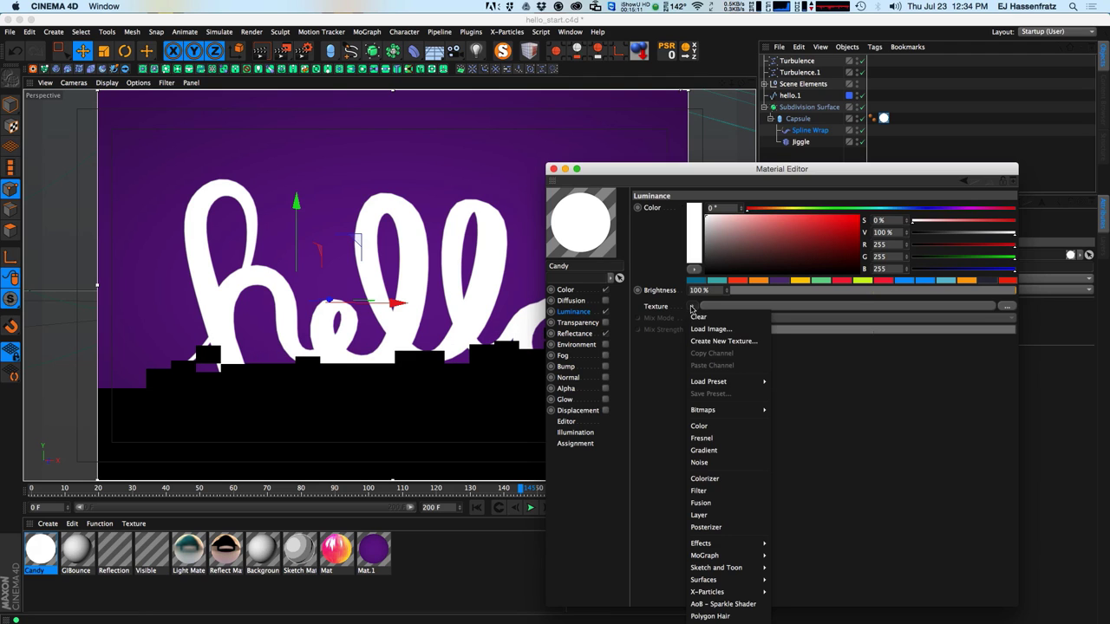
click(726, 451)
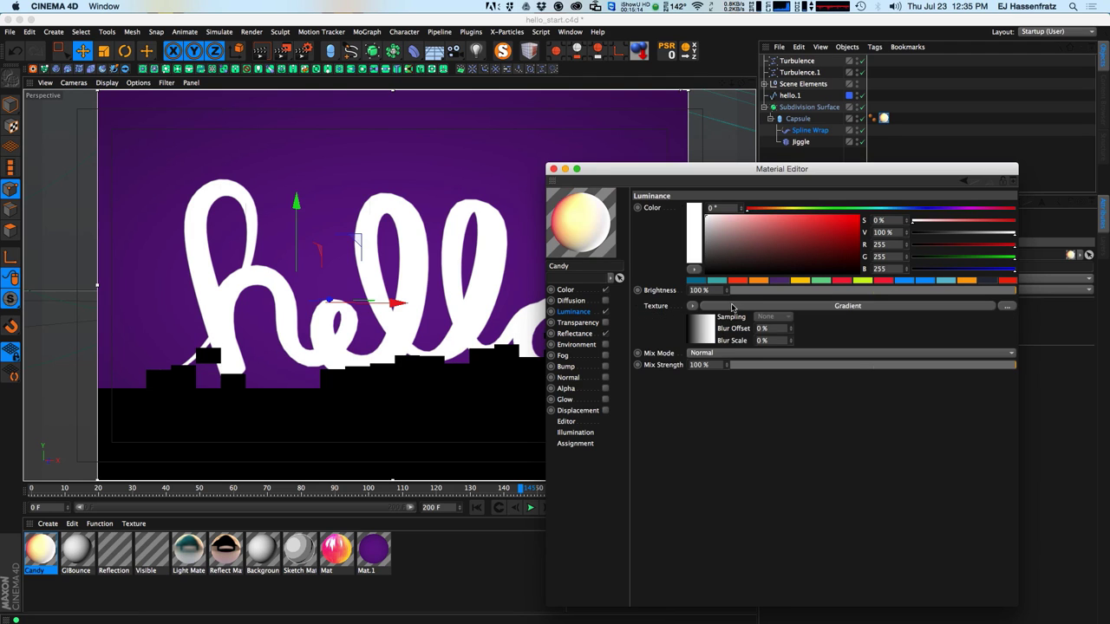
click(732, 306)
- Try magenta (237, 0, 237) as the Luminance gradient's start colour
double_click(685, 298)
drag(653, 318, 750, 263)
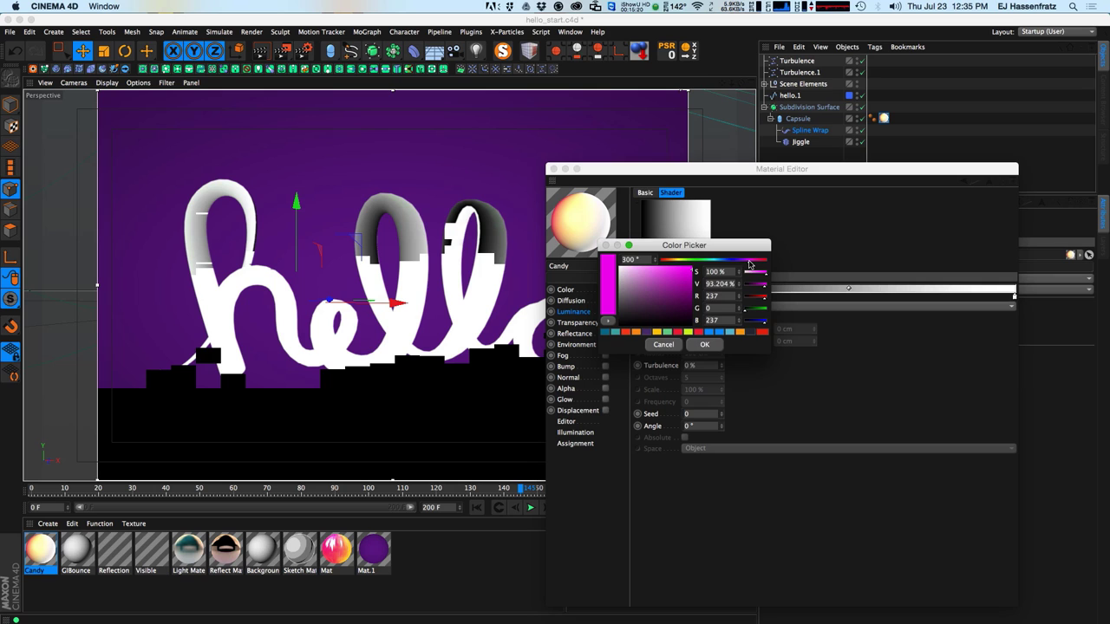
click(704, 345)
- Add a middle knot to the Luminance gradient in orange (255, 192, 34)
double_click(849, 297)
click(841, 269)
drag(837, 260, 834, 262)
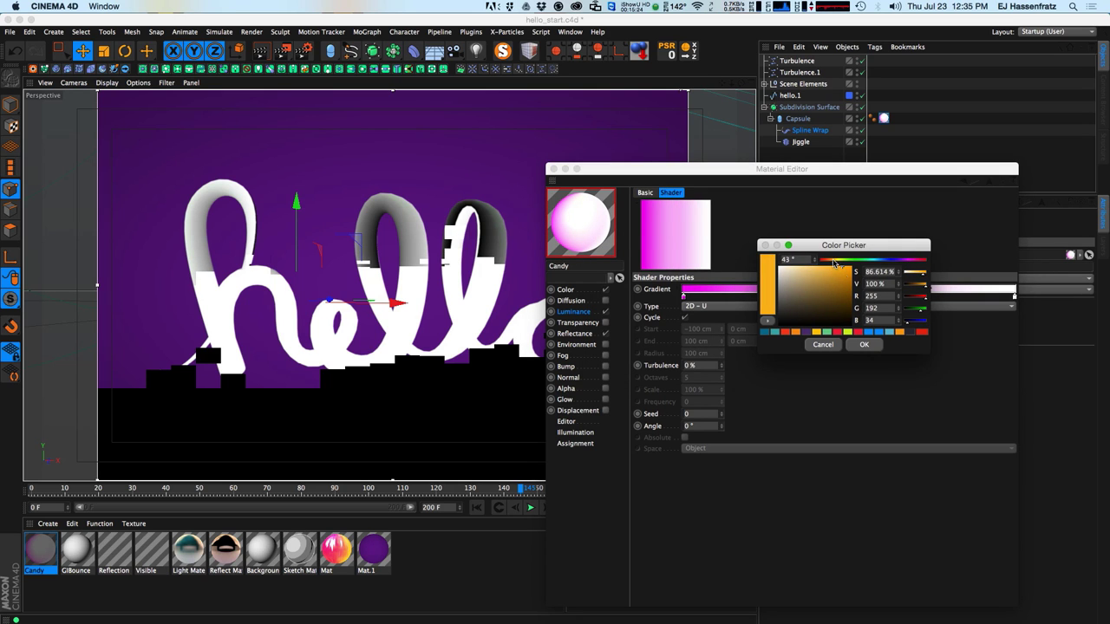
click(864, 345)
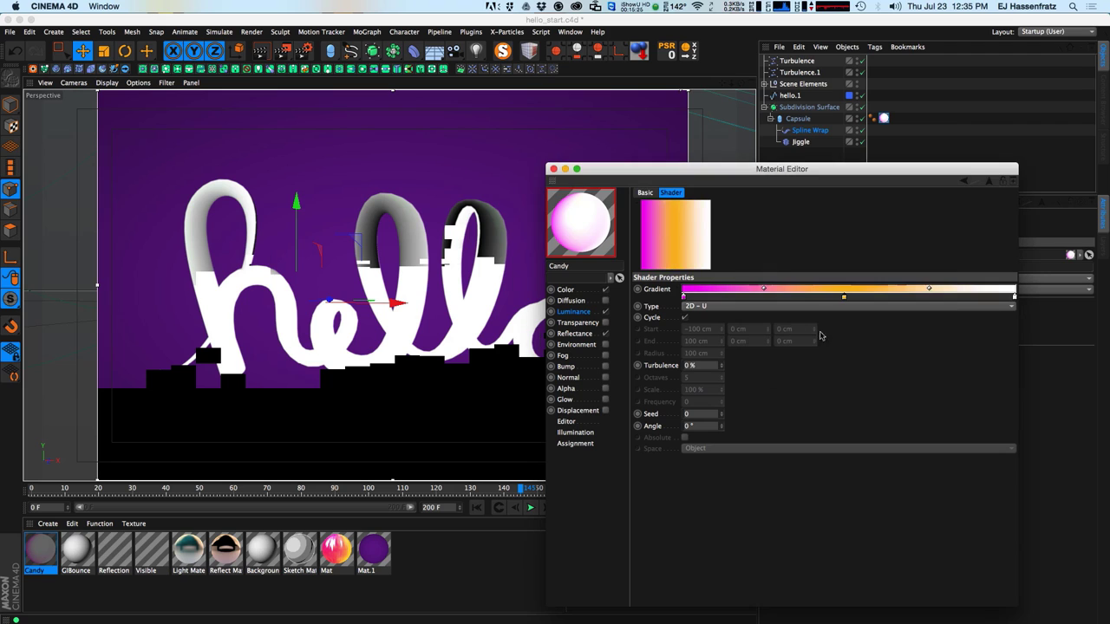
- Recolour the Luminance gradient's start knot pinkish red and give its end knot the same pinkish red
double_click(684, 298)
click(756, 262)
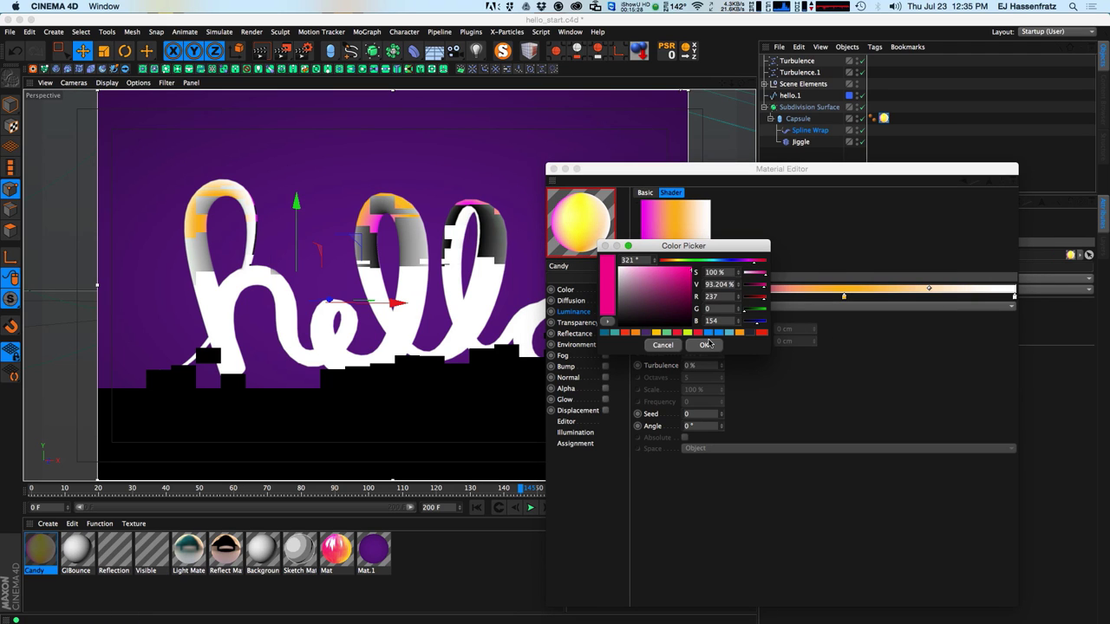
drag(762, 271, 763, 263)
click(703, 344)
drag(854, 298, 1014, 299)
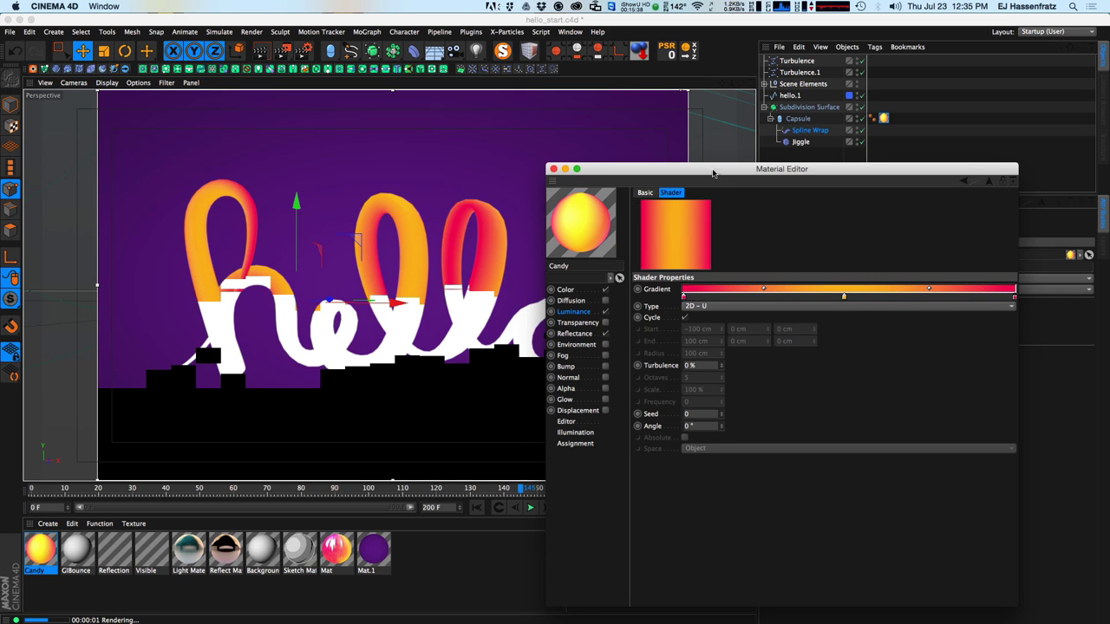
- Set the Luminance gradient's Turbulence to 35%
drag(659, 168, 732, 148)
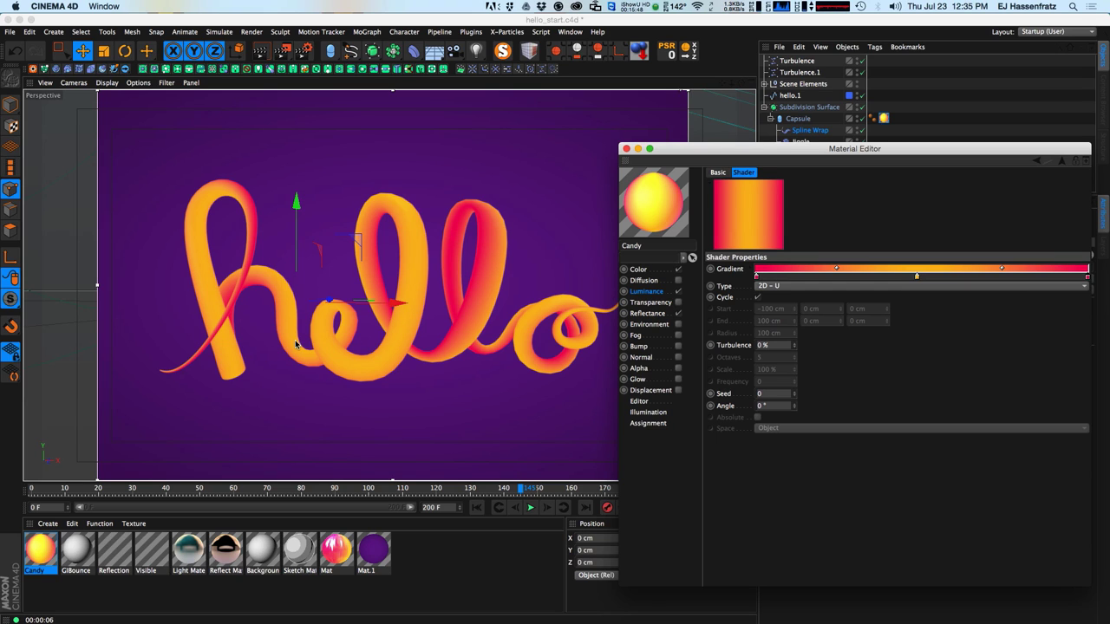
click(651, 273)
click(652, 292)
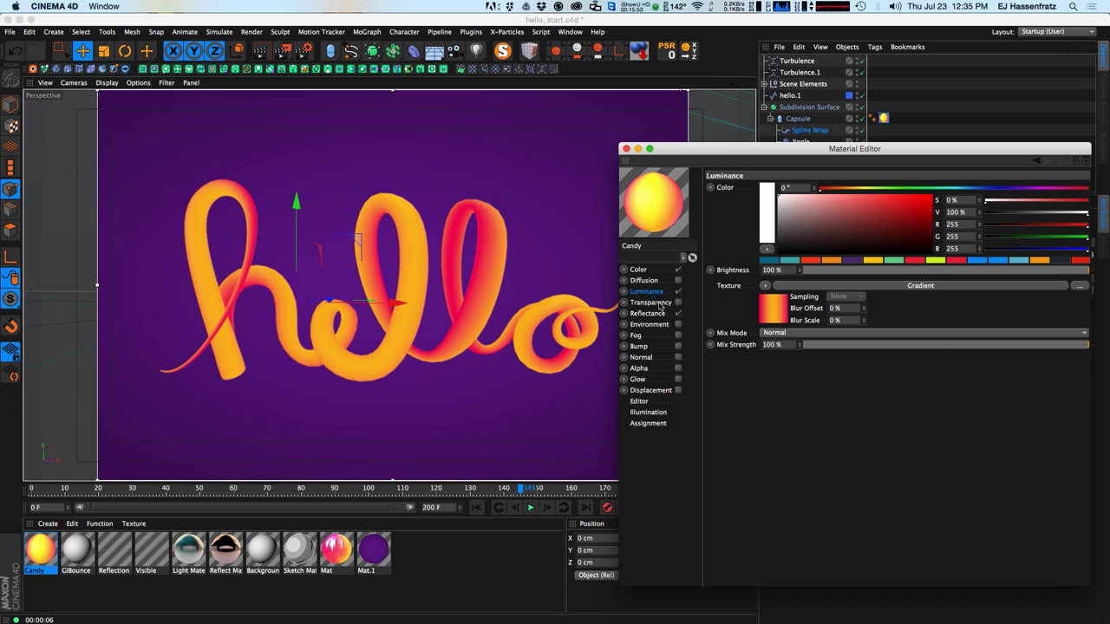
click(786, 297)
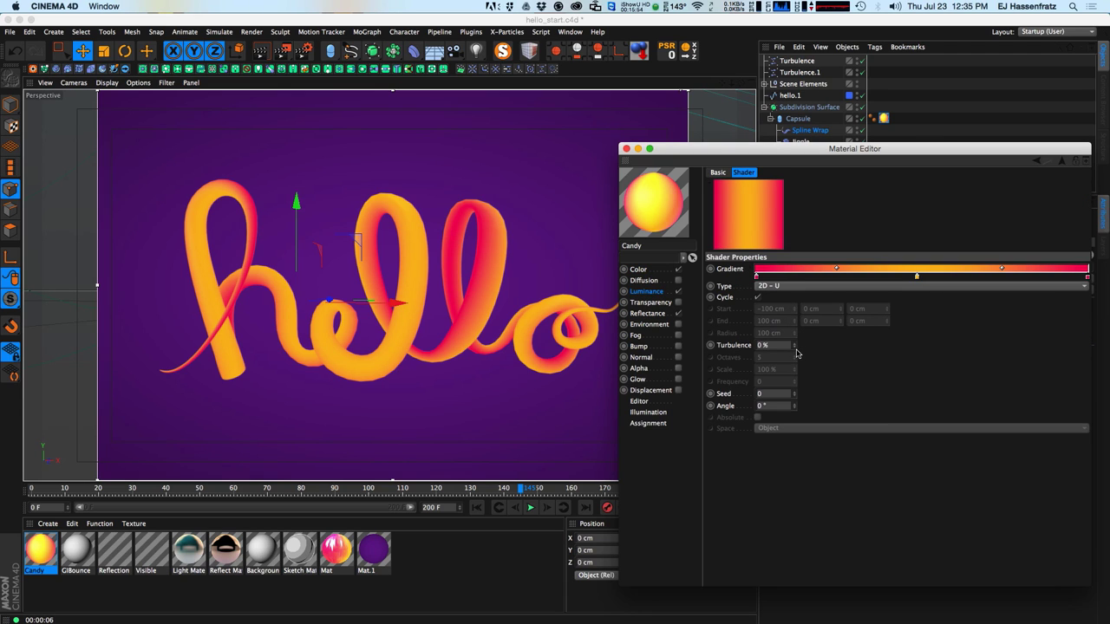
drag(796, 350, 796, 347)
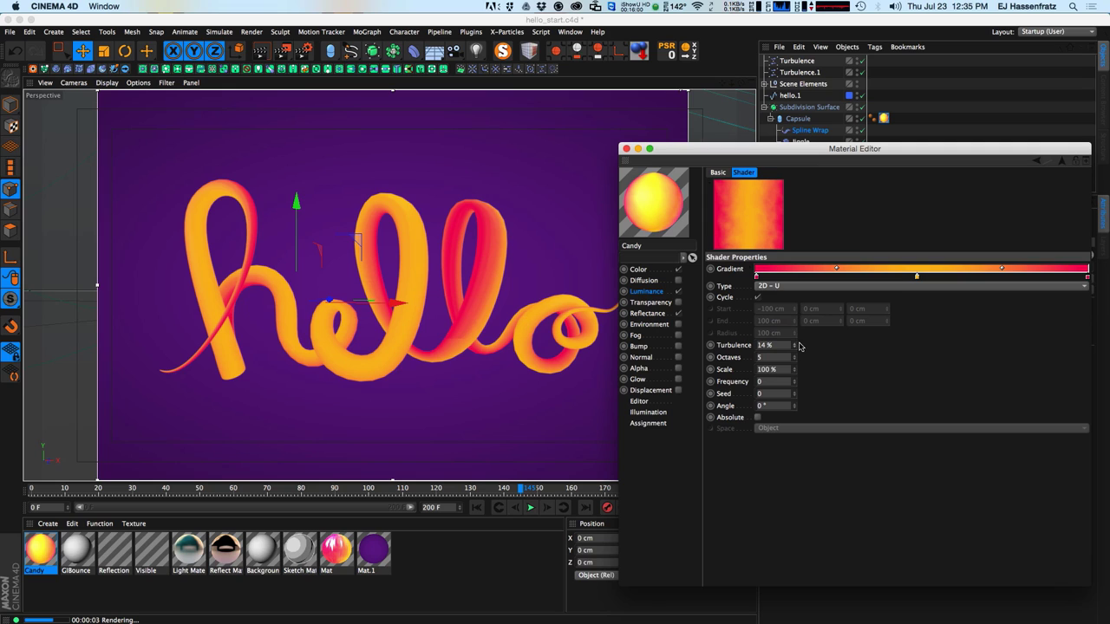
drag(794, 345, 798, 364)
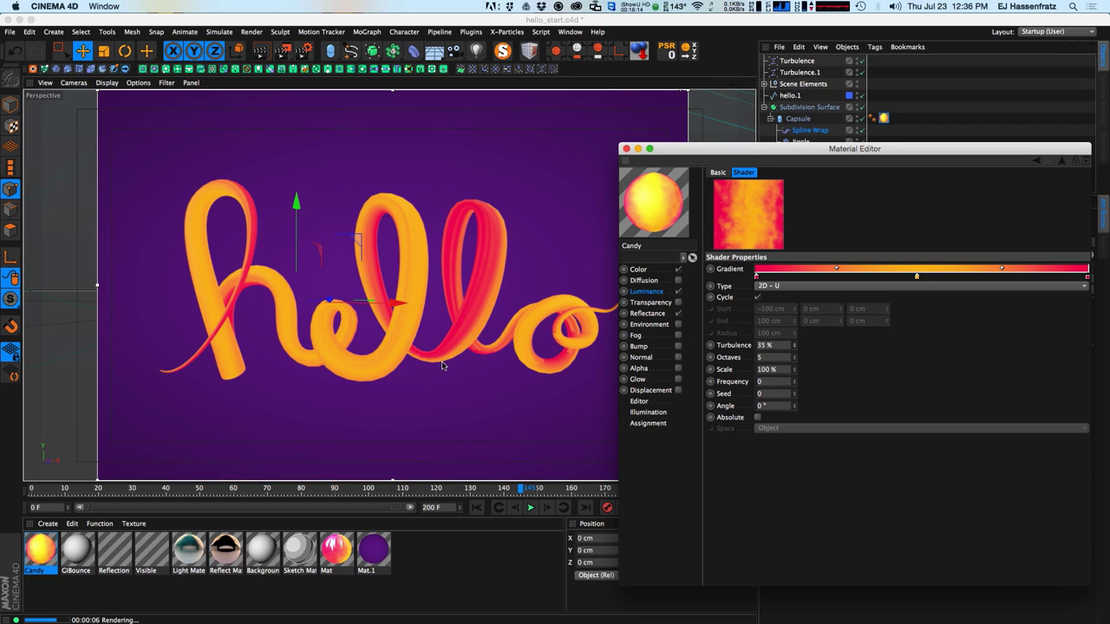
- Set the Candy material's Color gradient Turbulence to 26%
click(639, 270)
click(811, 302)
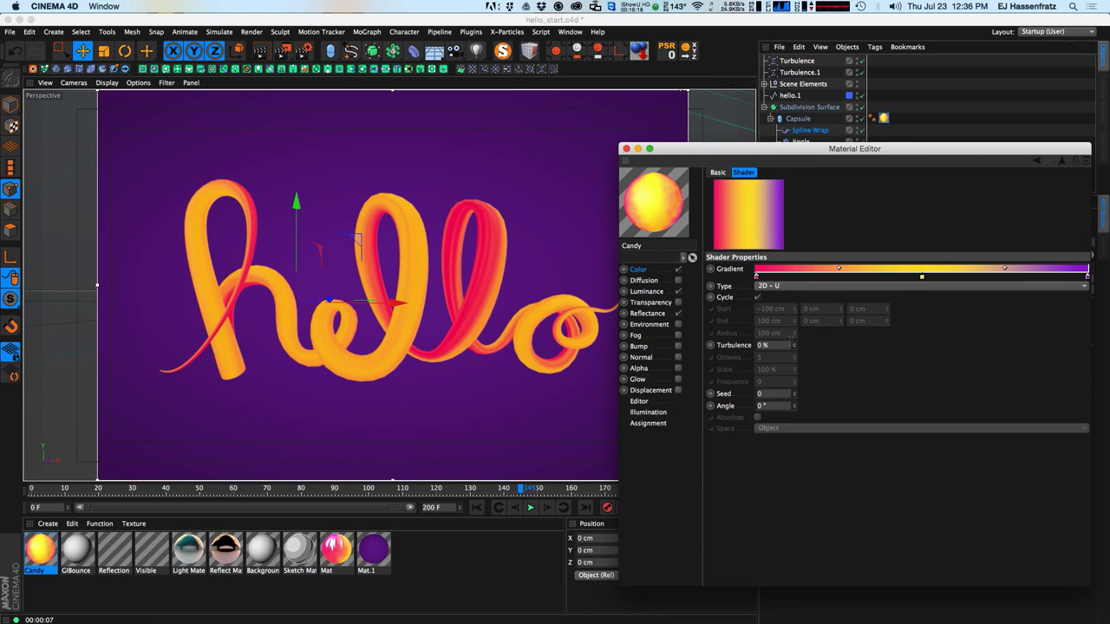
drag(793, 350, 792, 351)
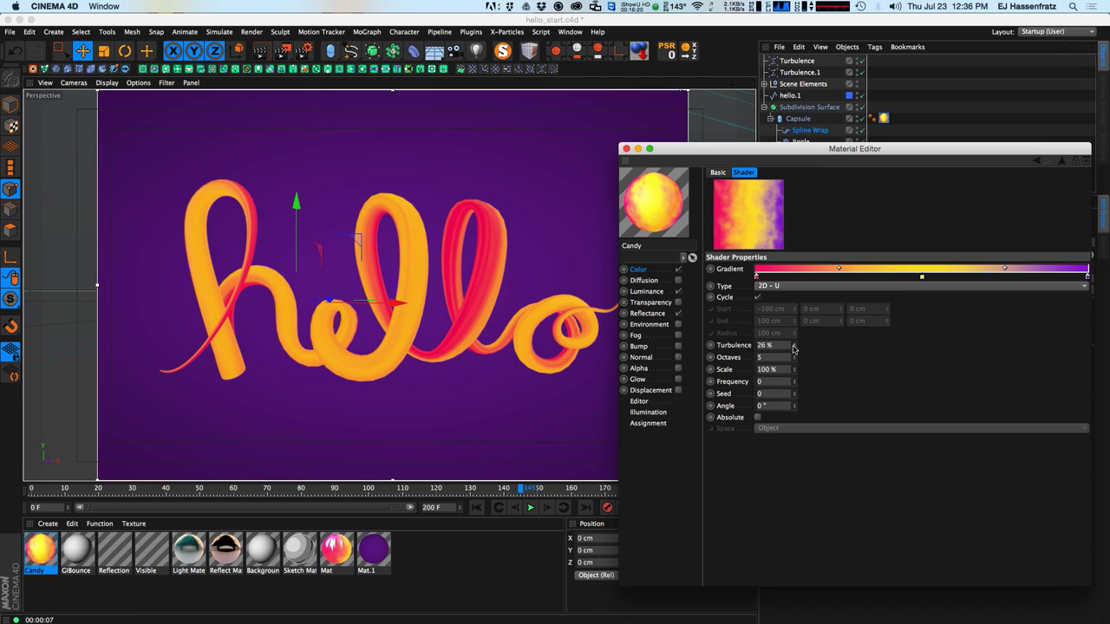
- Change the Candy material's Default Specular reflectance layer to the Beckmann type
click(680, 272)
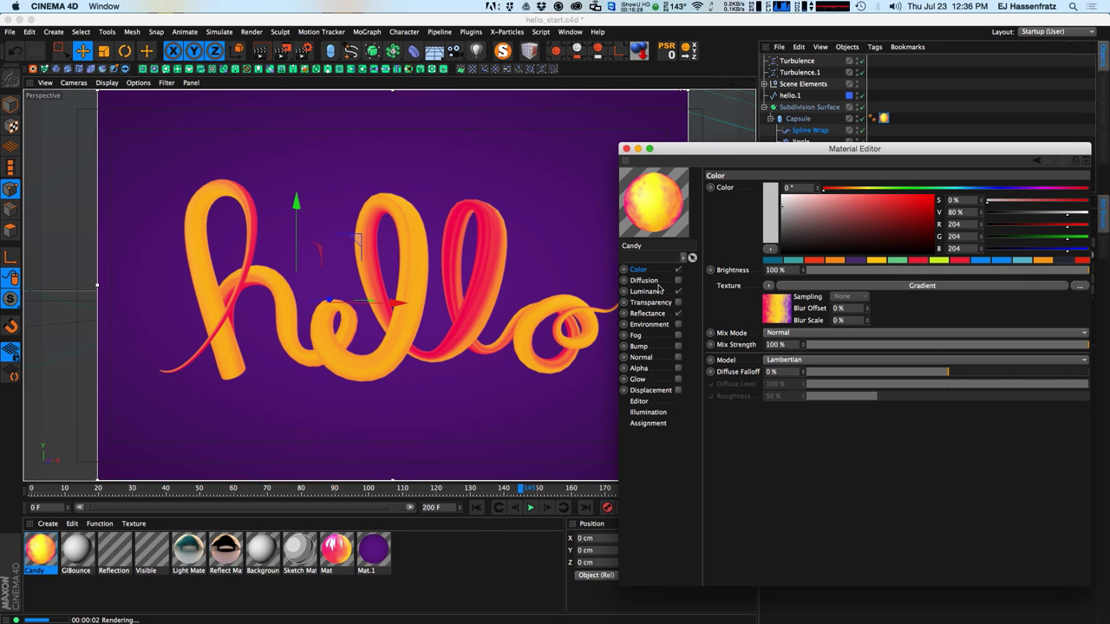
click(657, 290)
click(657, 313)
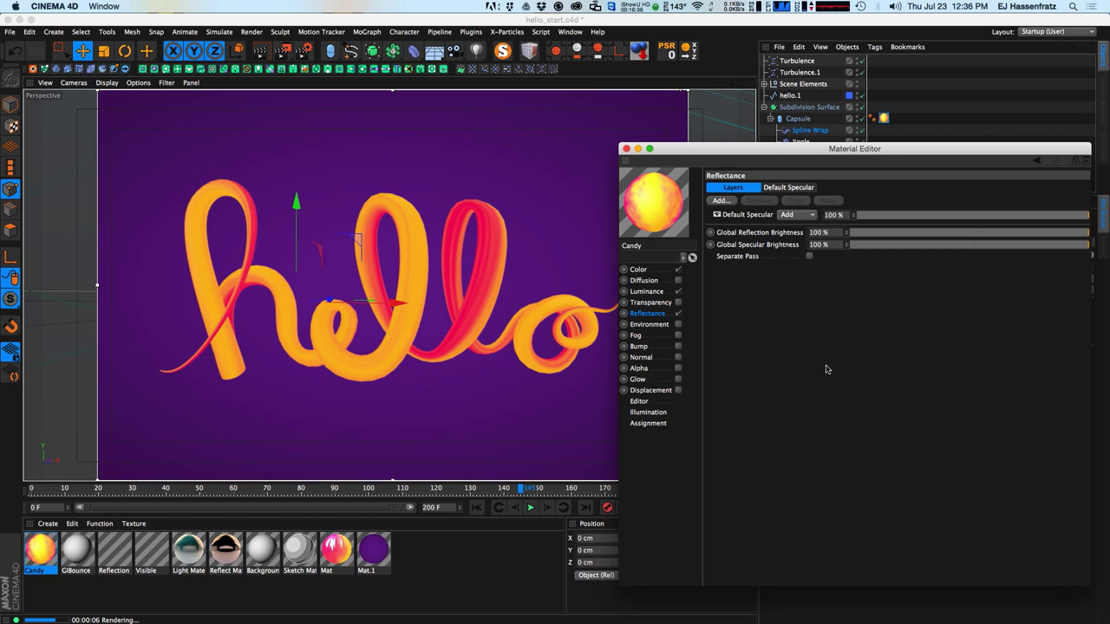
click(746, 215)
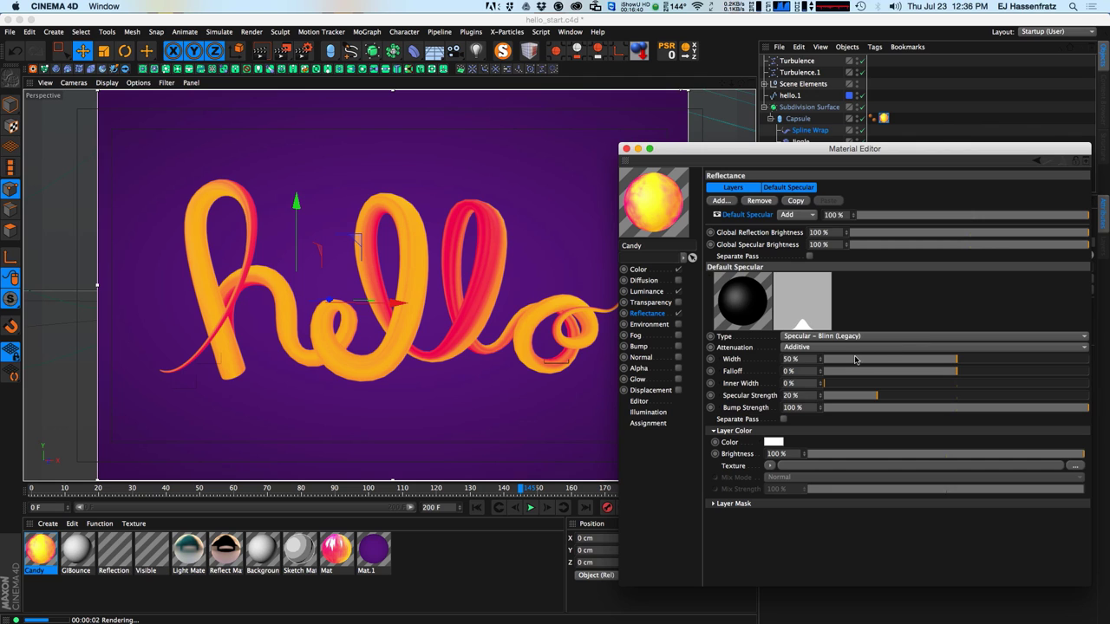
click(843, 337)
click(845, 350)
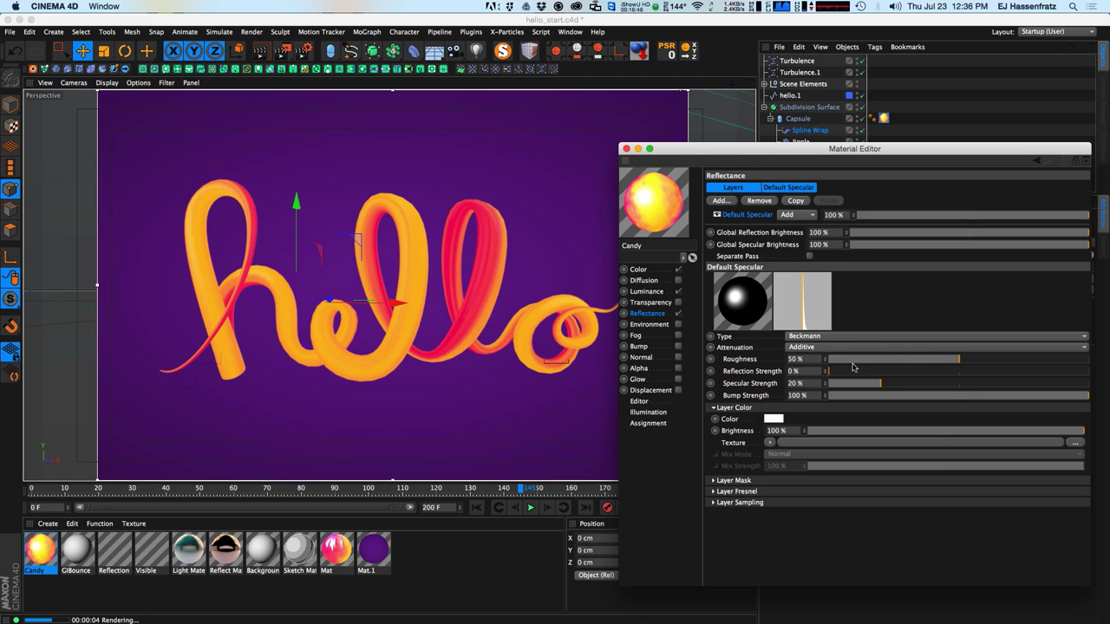
- Set the Default Specular layer's Roughness to 35% and its Specular Strength to 150%
drag(897, 360, 920, 360)
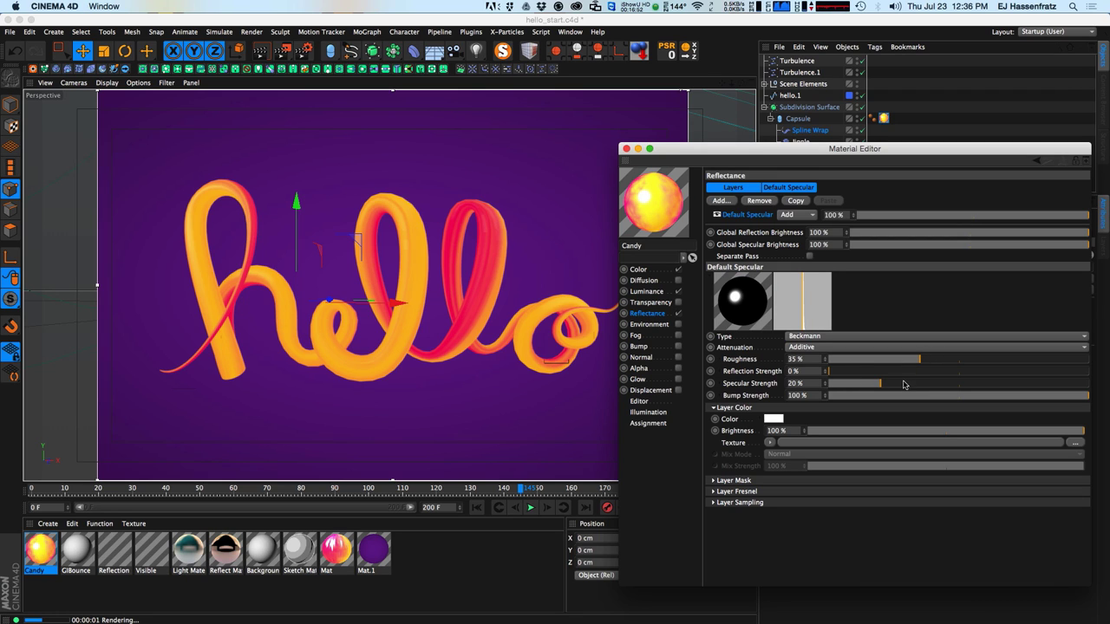
double_click(793, 383)
text(1)
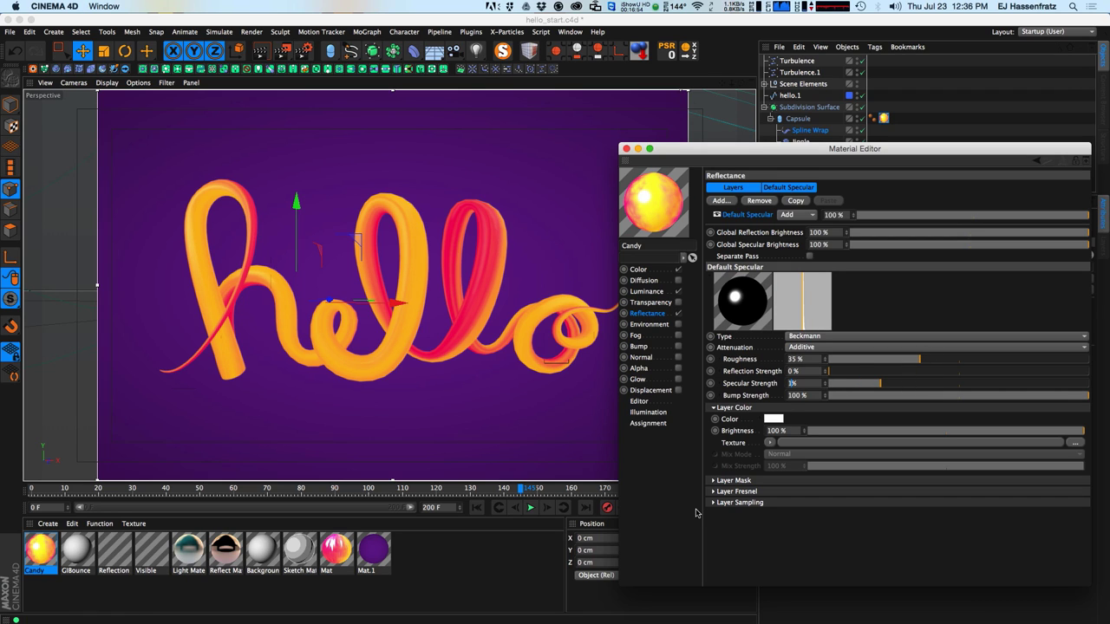
text(50)
key(Return)
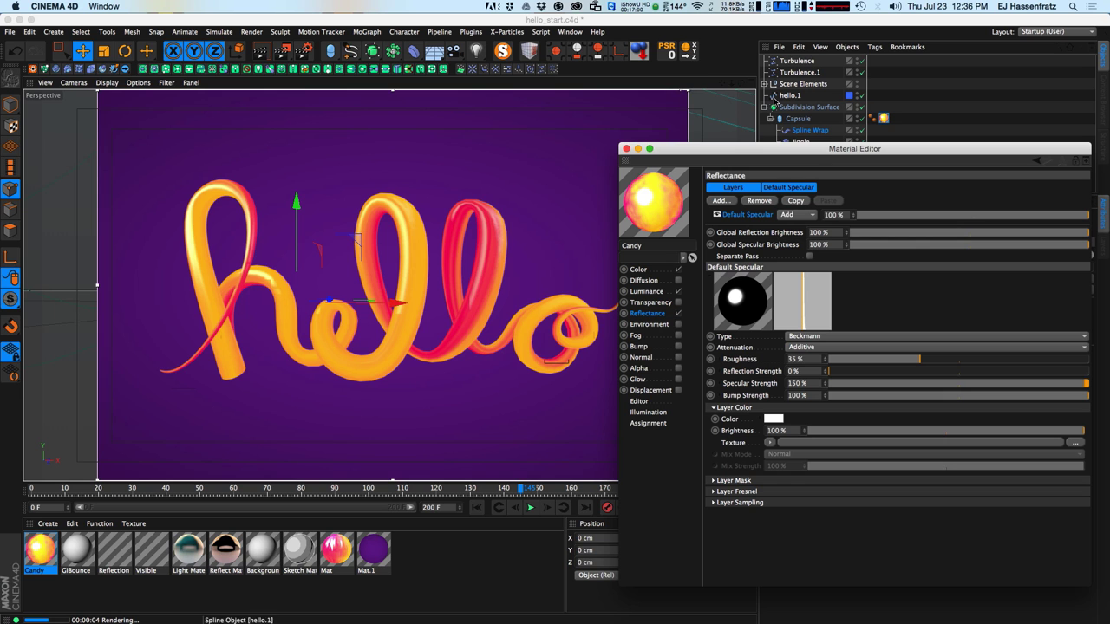
- Examine how the lights and camera are placed around the lettering in the Top and Front views
middle_click(746, 118)
drag(716, 151, 783, 191)
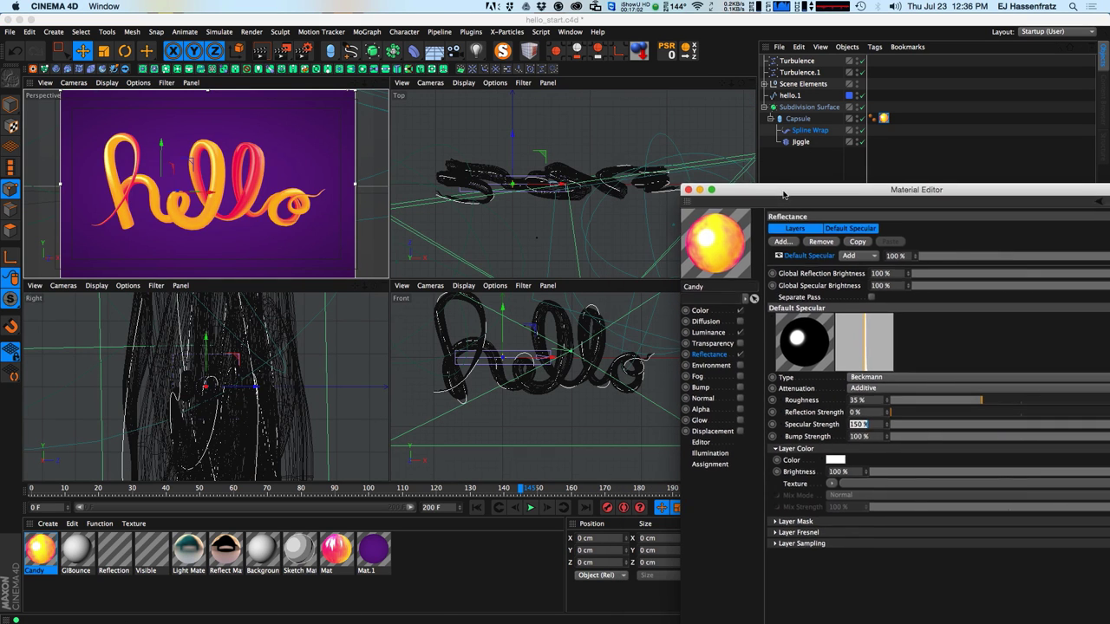
text(2)
click(544, 227)
scroll(544, 227, down, 3)
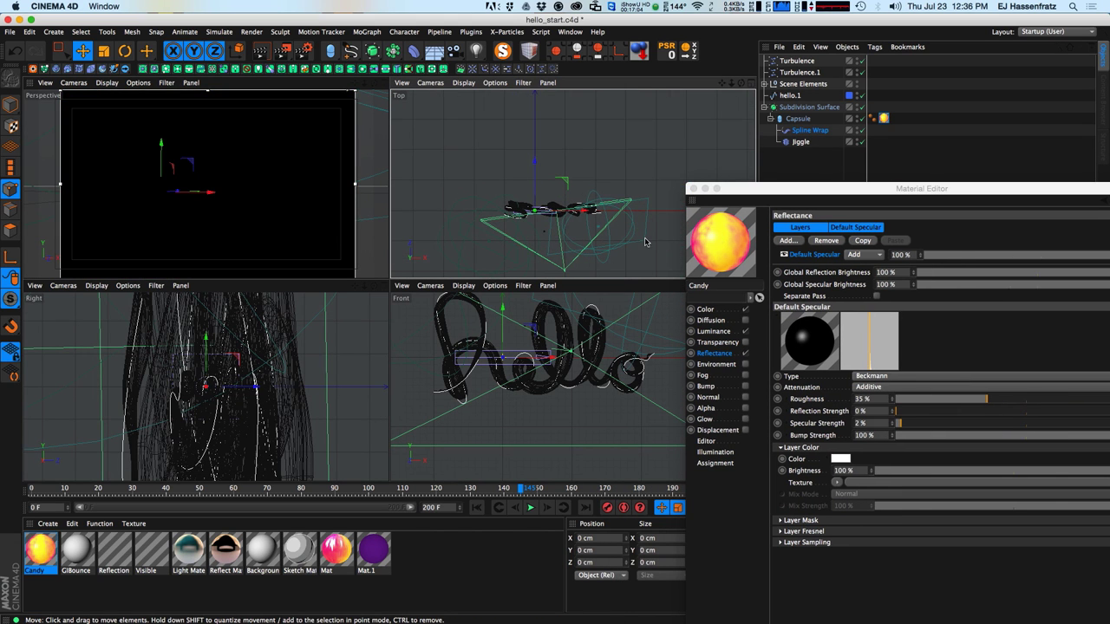
key(ctrl+r)
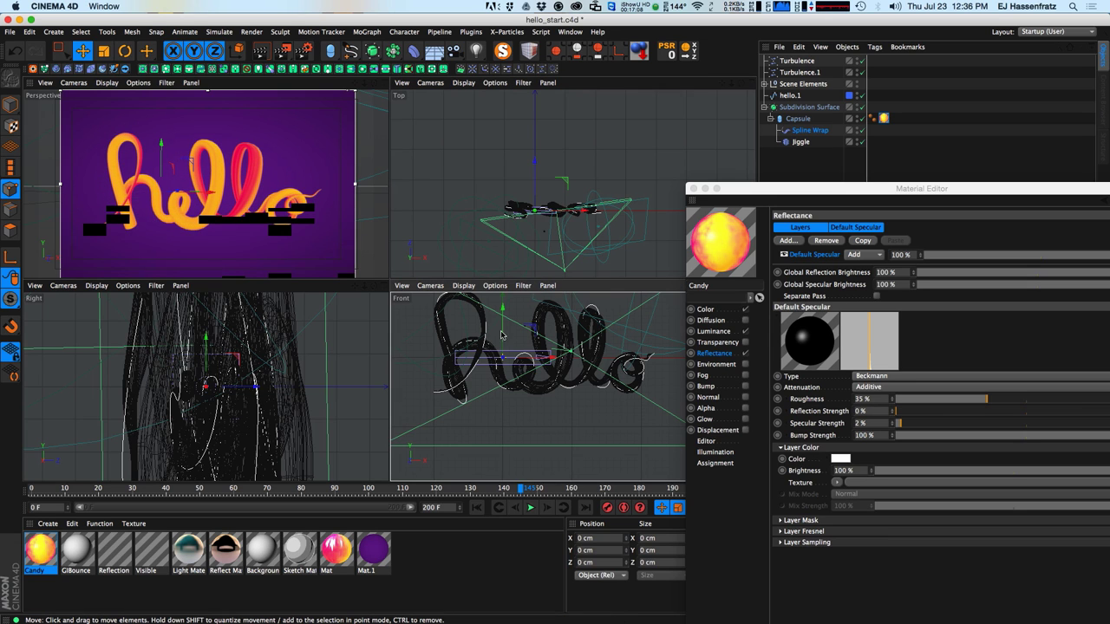
scroll(500, 335, down, 3)
key(ctrl+r)
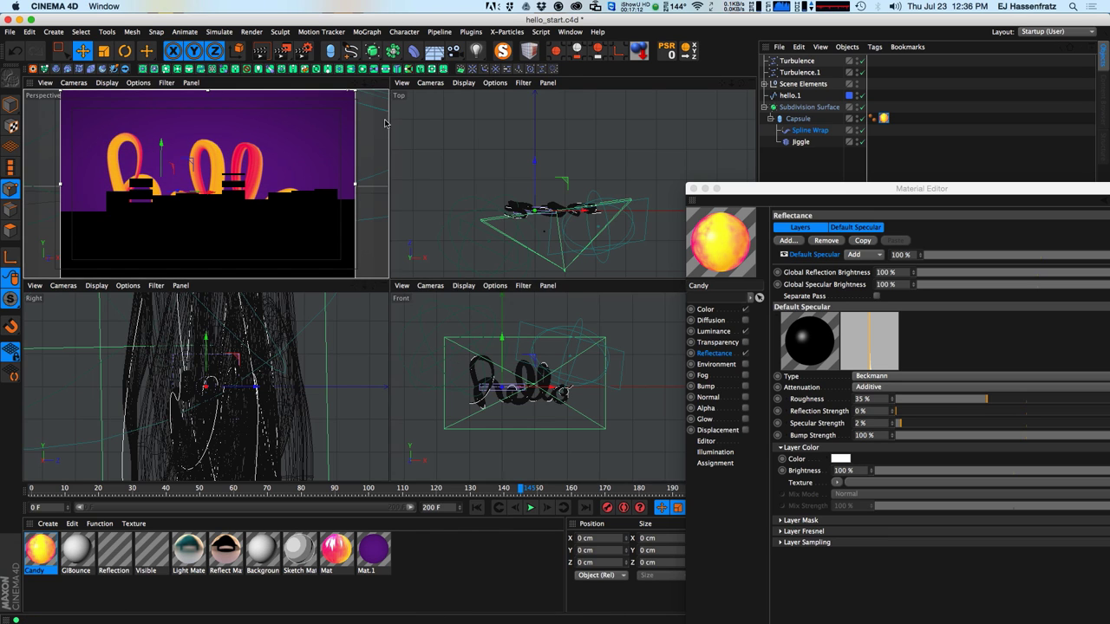
middle_click(382, 92)
key(ctrl+r)
- Set the Default Specular layer's Specular Strength to 150% again, keeping the lettering preview in sight
drag(748, 188, 586, 164)
click(698, 399)
text(150)
key(Return)
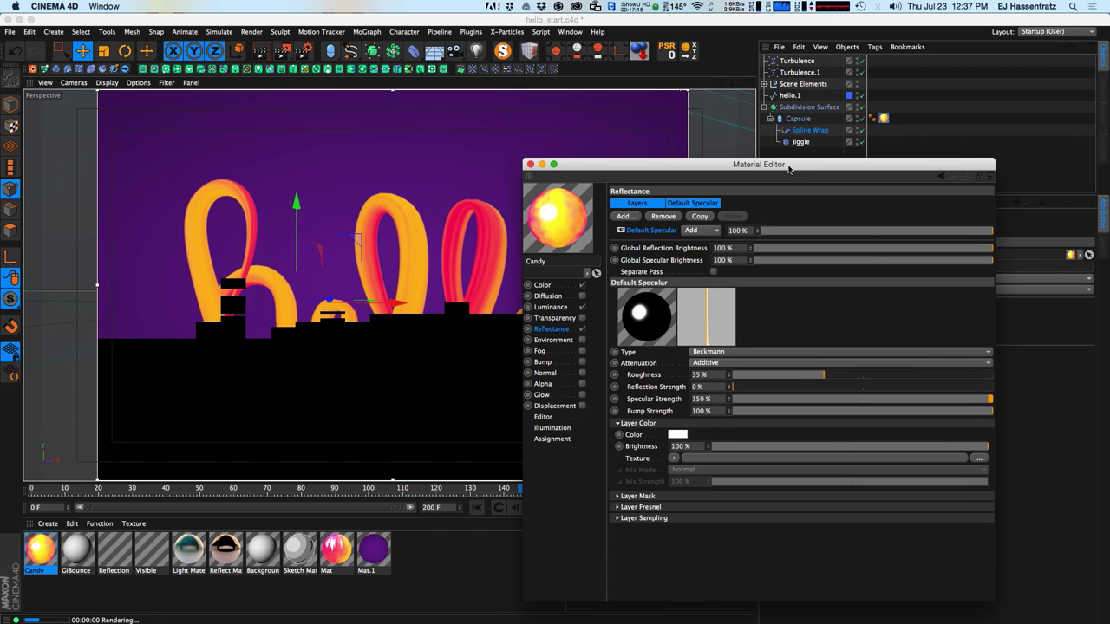
drag(813, 165, 833, 149)
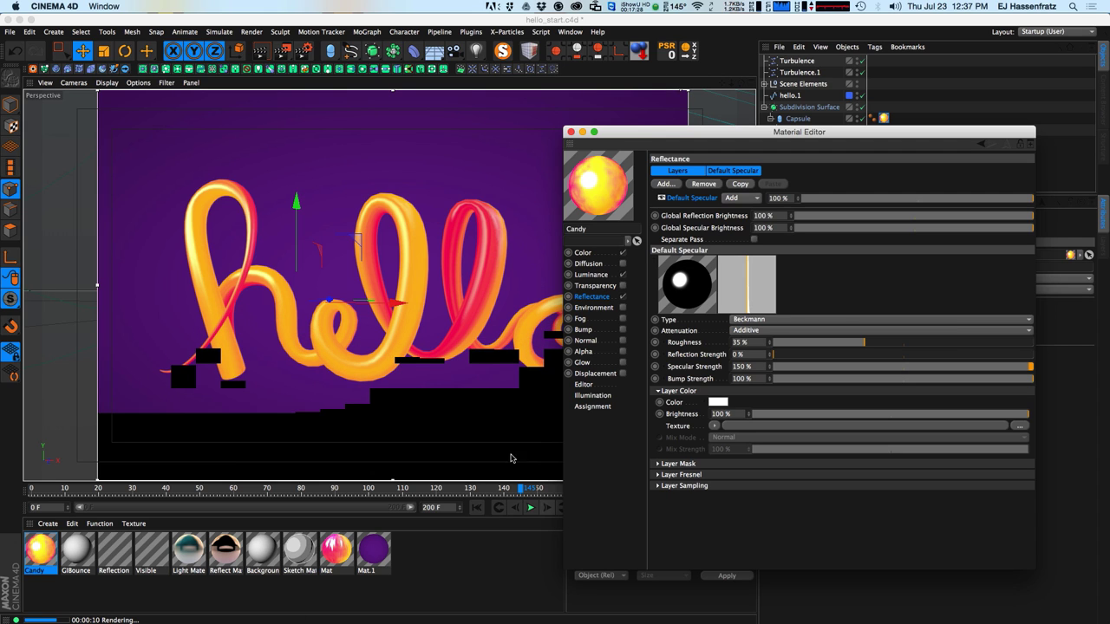
- Tint the Default Specular layer's colour pale orange (255, 233, 178)
click(719, 403)
click(678, 371)
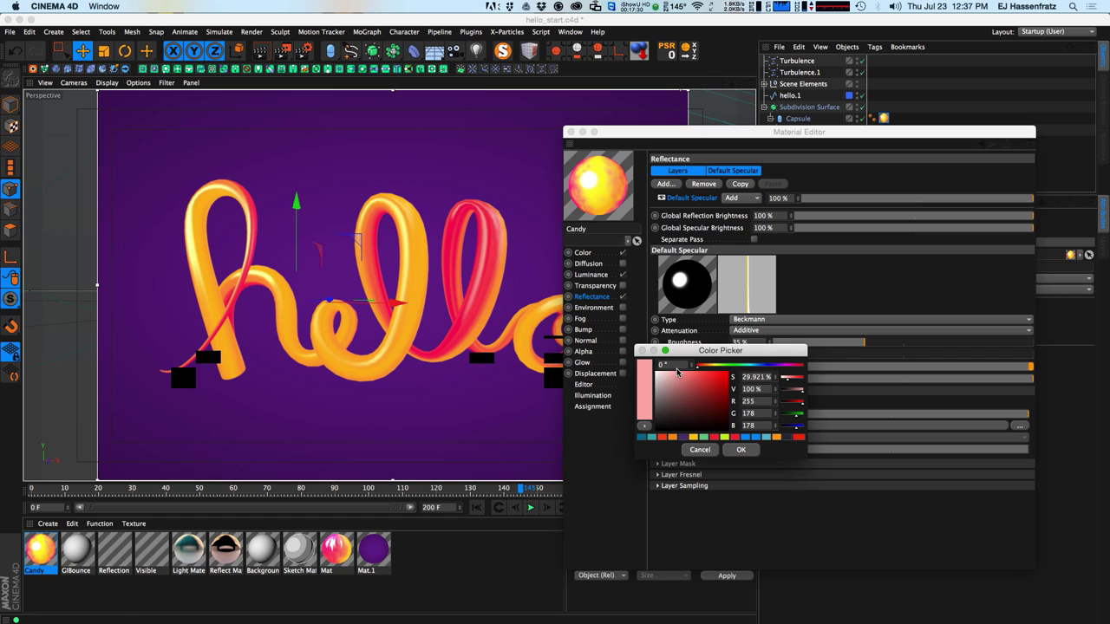
click(711, 368)
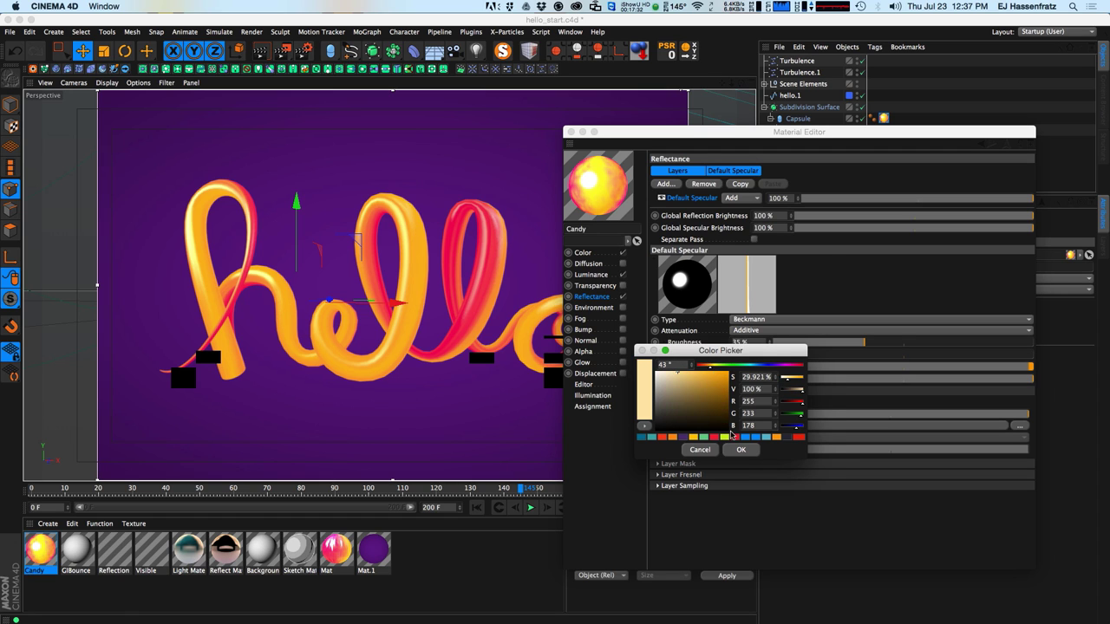
click(741, 449)
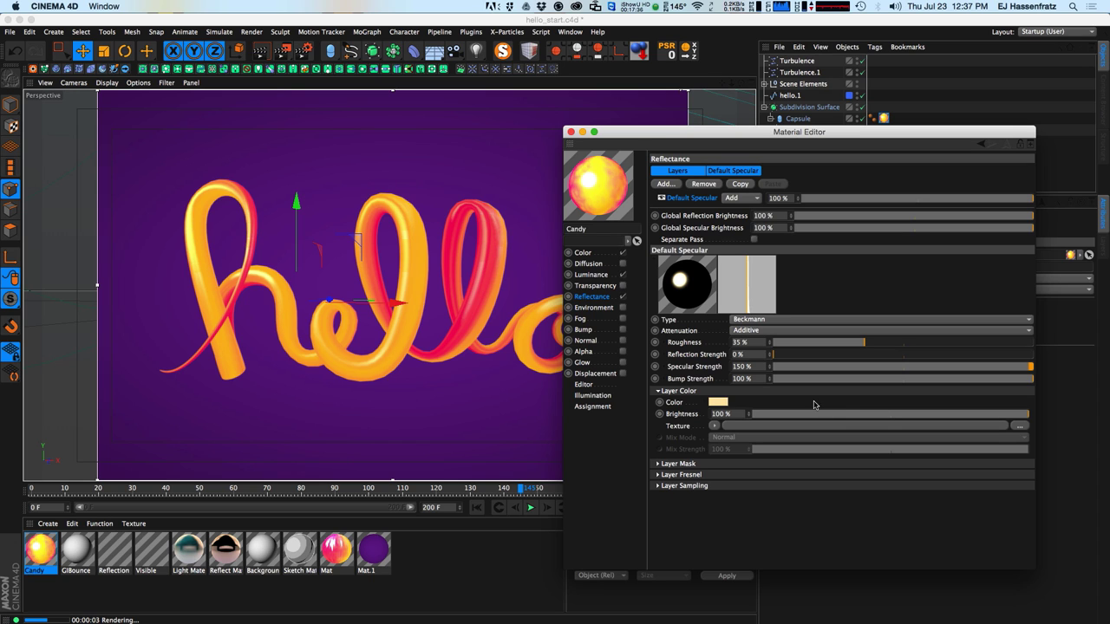
- Add a Beckmann layer to the Candy material's reflectance and name it Reflection
click(666, 184)
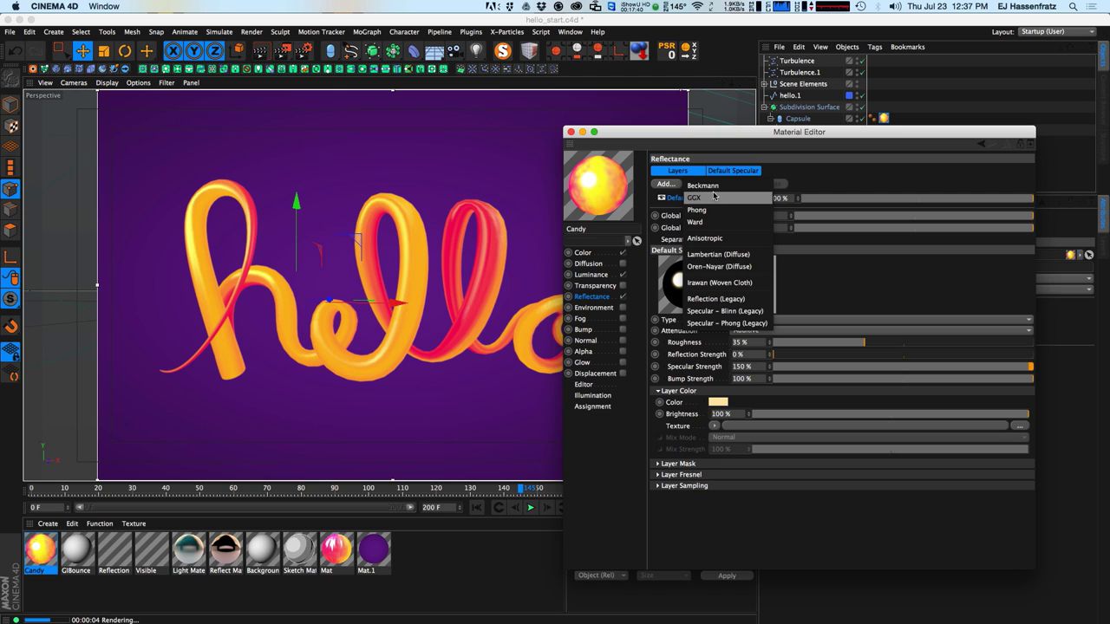
click(702, 185)
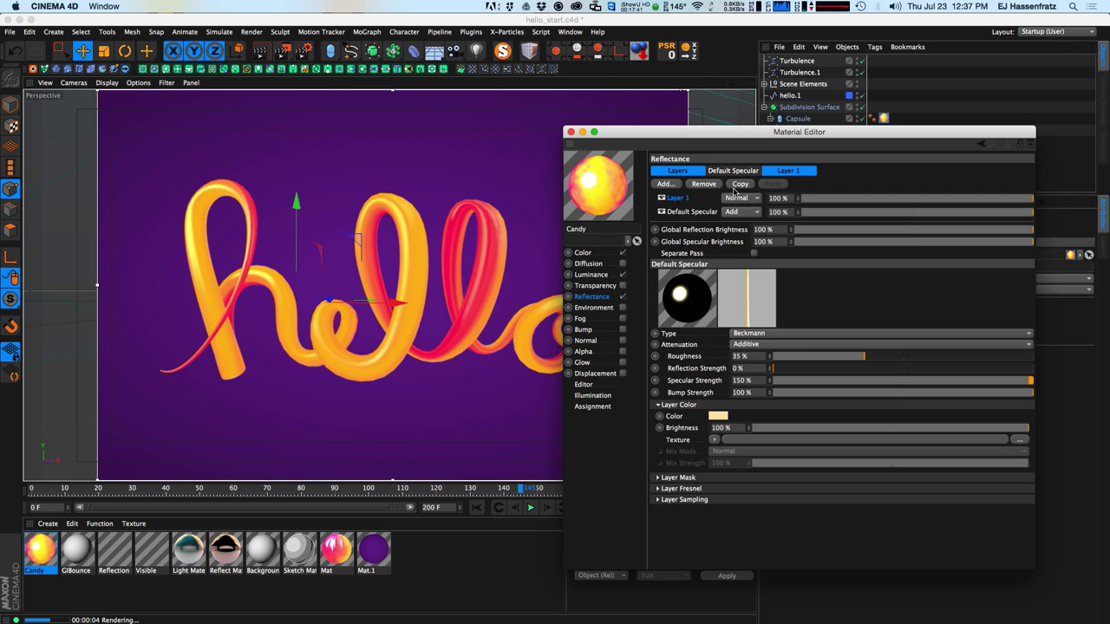
double_click(679, 198)
text(Ref)
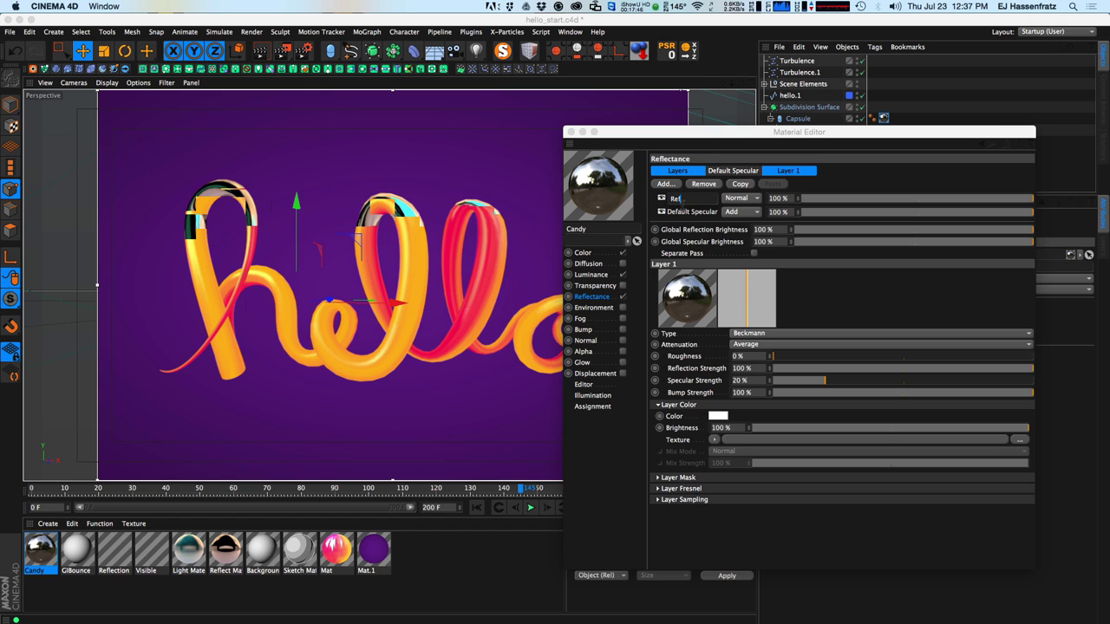
text(lection)
key(Return)
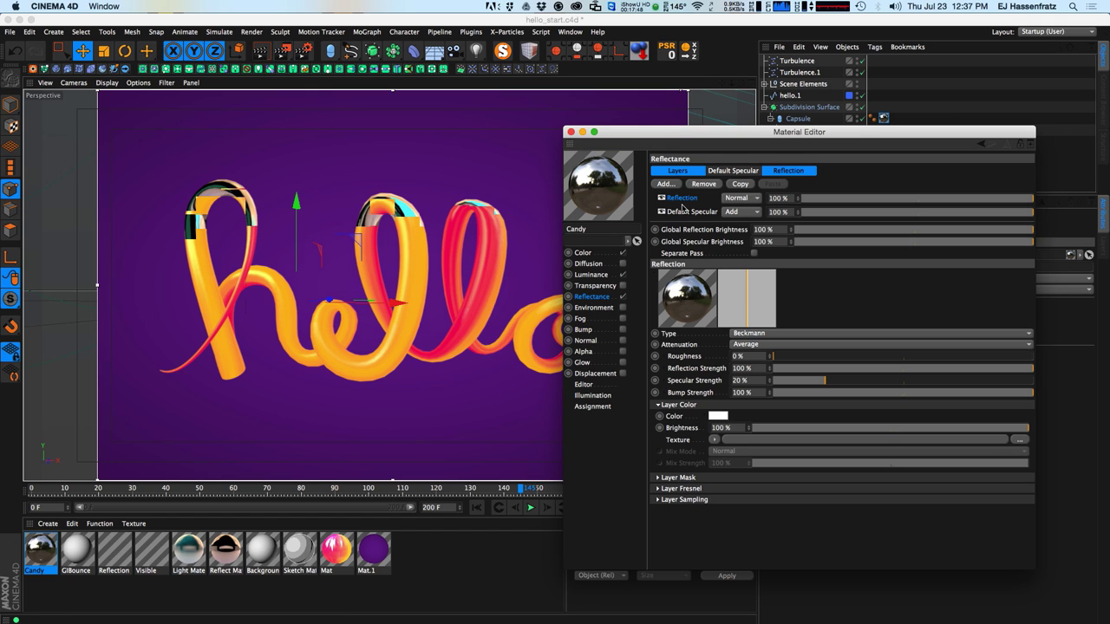
- Set the Reflection layer to Add blending with Additive attenuation, and the Default Specular layer to Normal blending
click(741, 198)
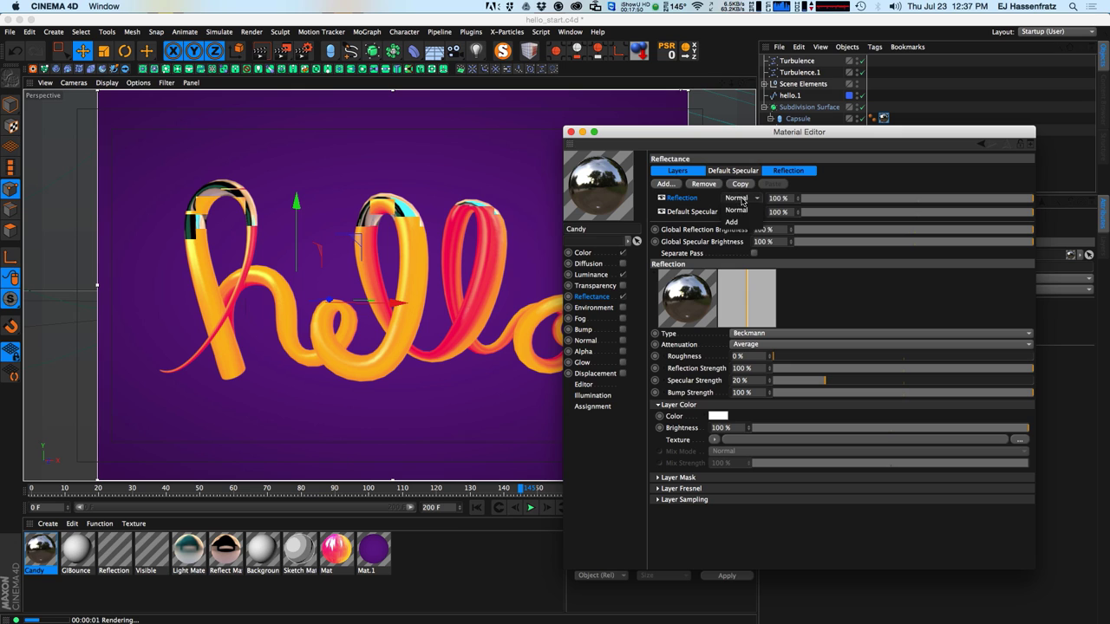
click(741, 211)
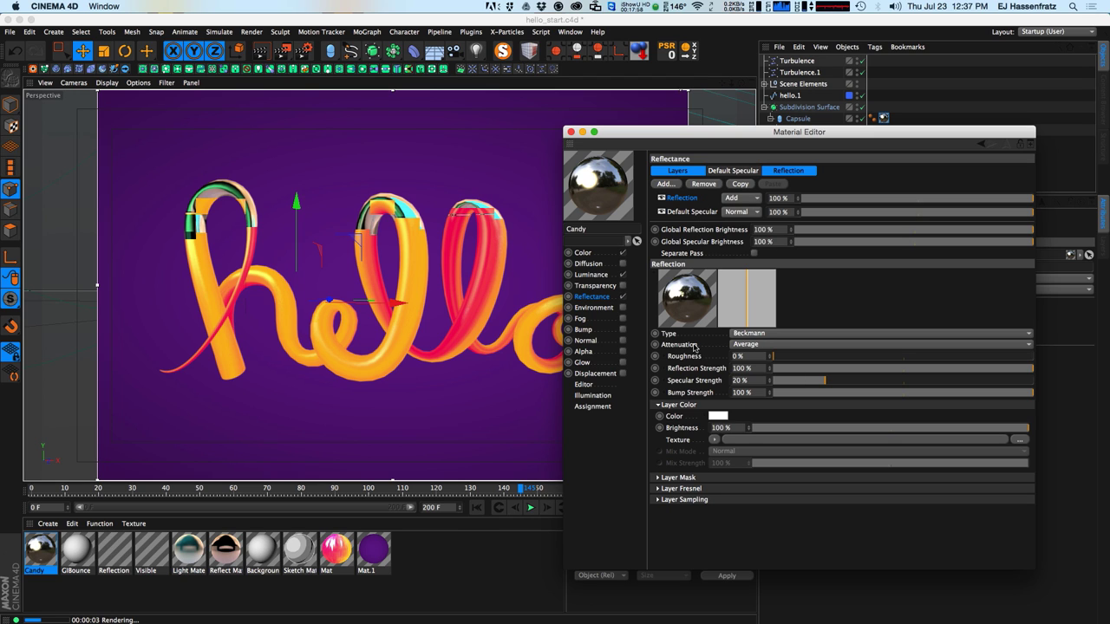
click(775, 345)
click(777, 361)
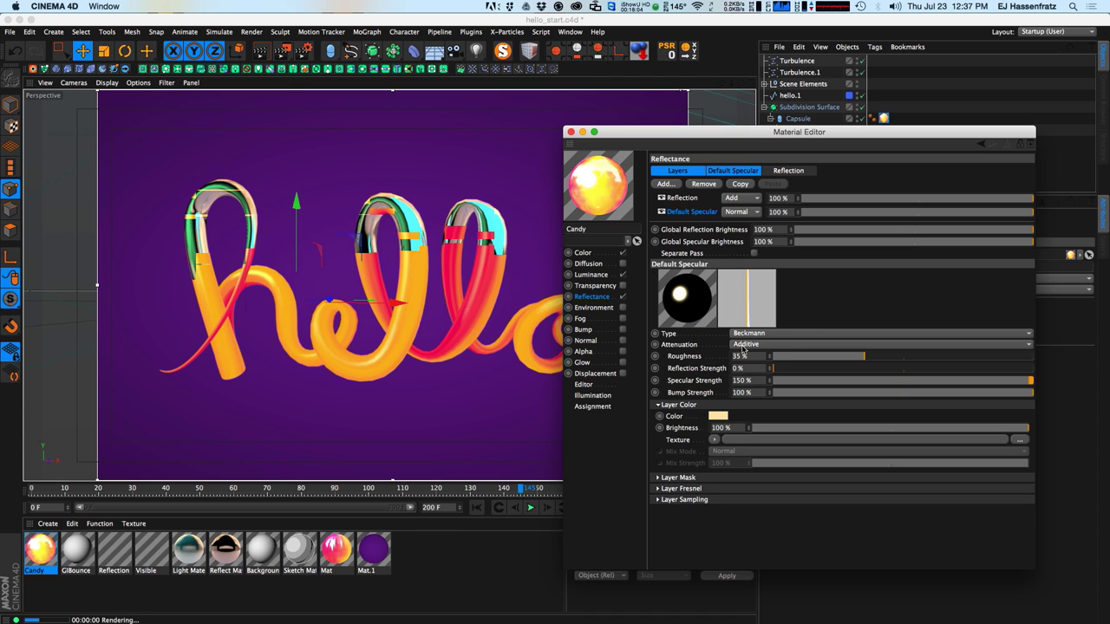
click(682, 198)
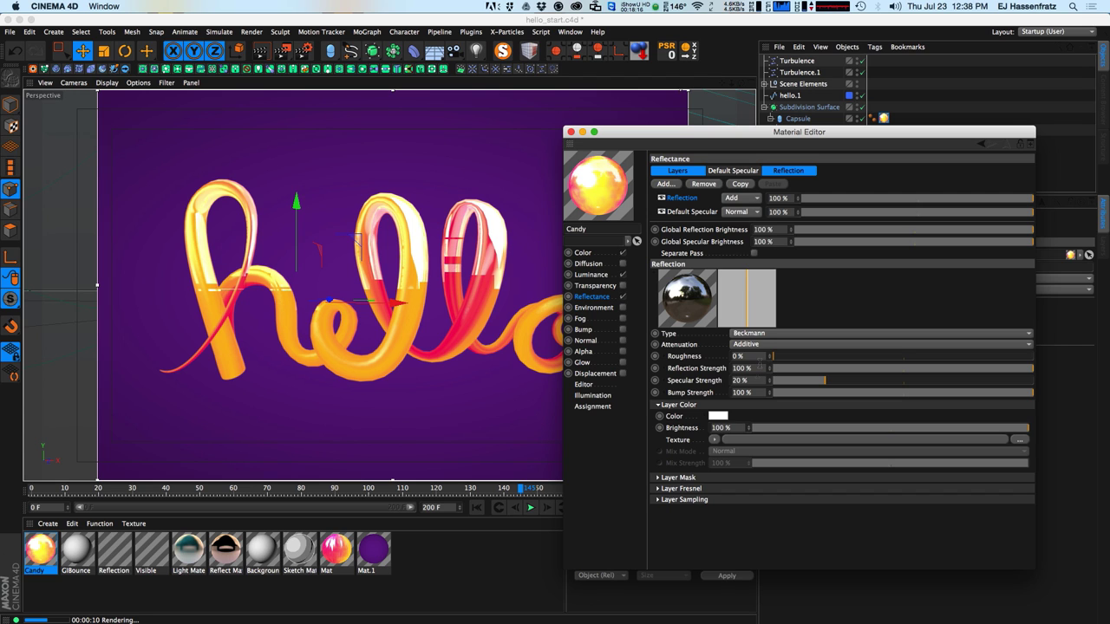
- Set the Reflection layer's Specular Strength to 0% and its layer colour to light pink
drag(822, 381, 759, 391)
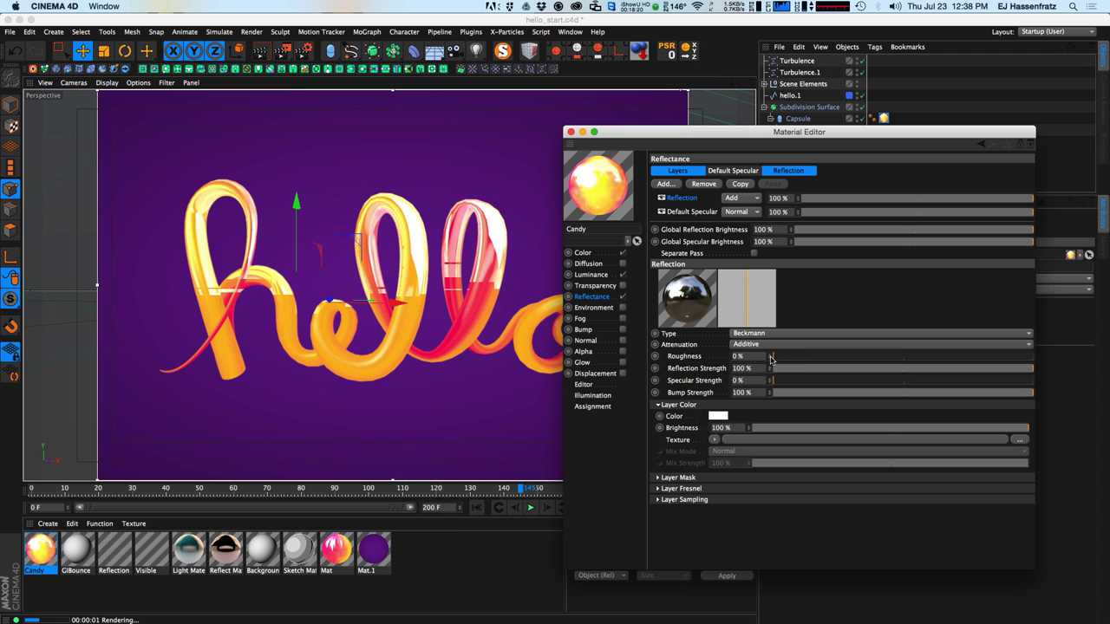
click(717, 416)
click(678, 388)
drag(711, 380, 793, 384)
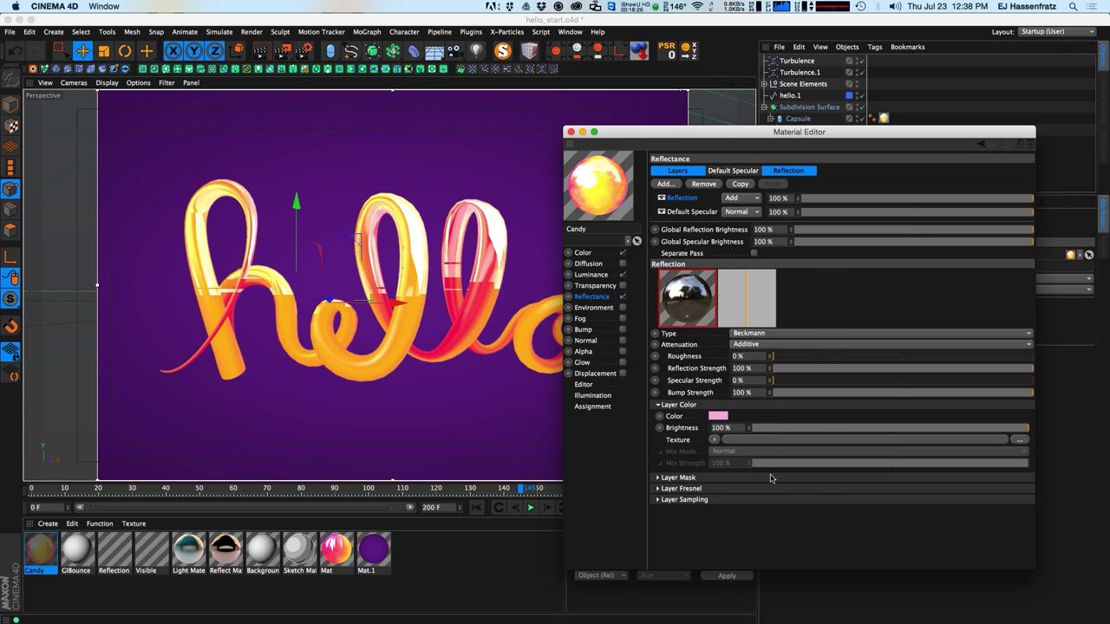
click(737, 464)
- Give the Reflection layer a Conductor Fresnel with an IOR of 2 and set its Roughness to 5%
click(704, 489)
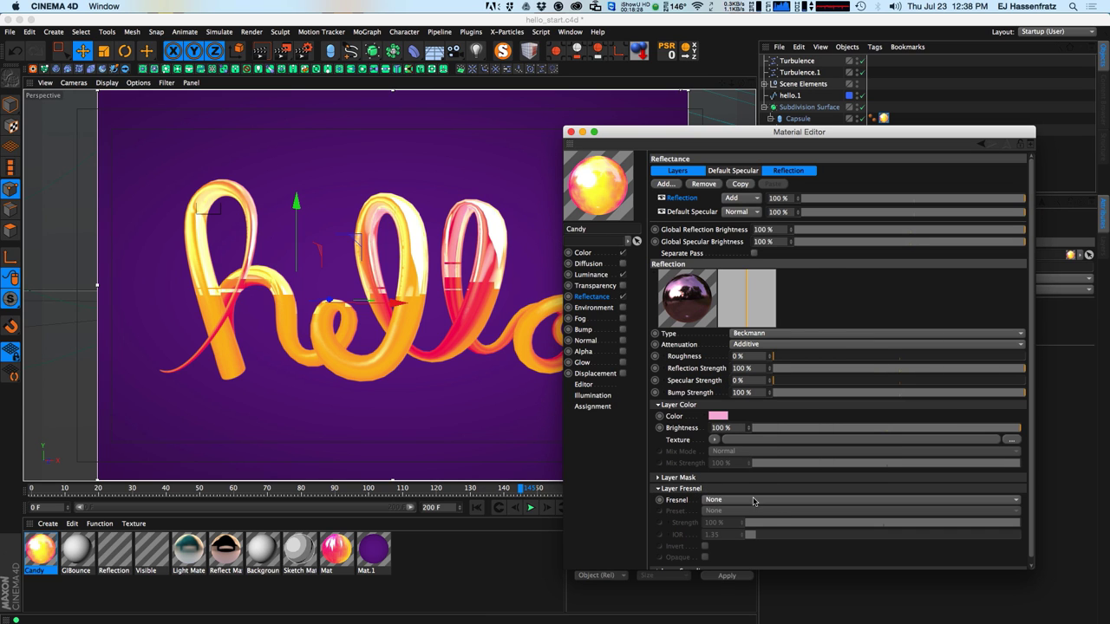
click(754, 501)
click(751, 530)
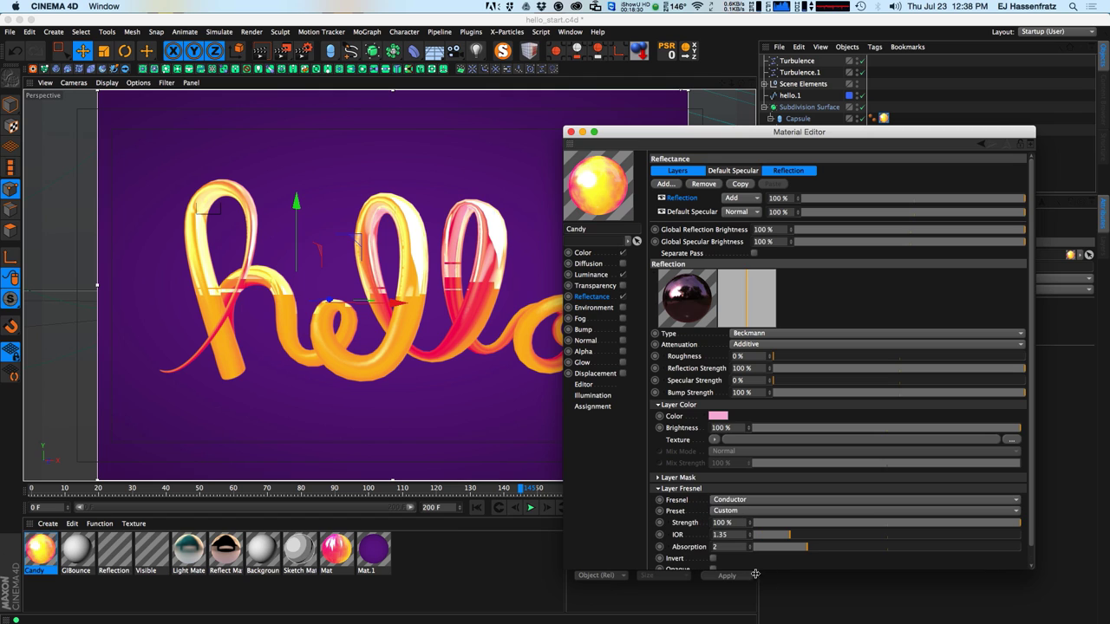
drag(772, 539, 806, 540)
click(750, 533)
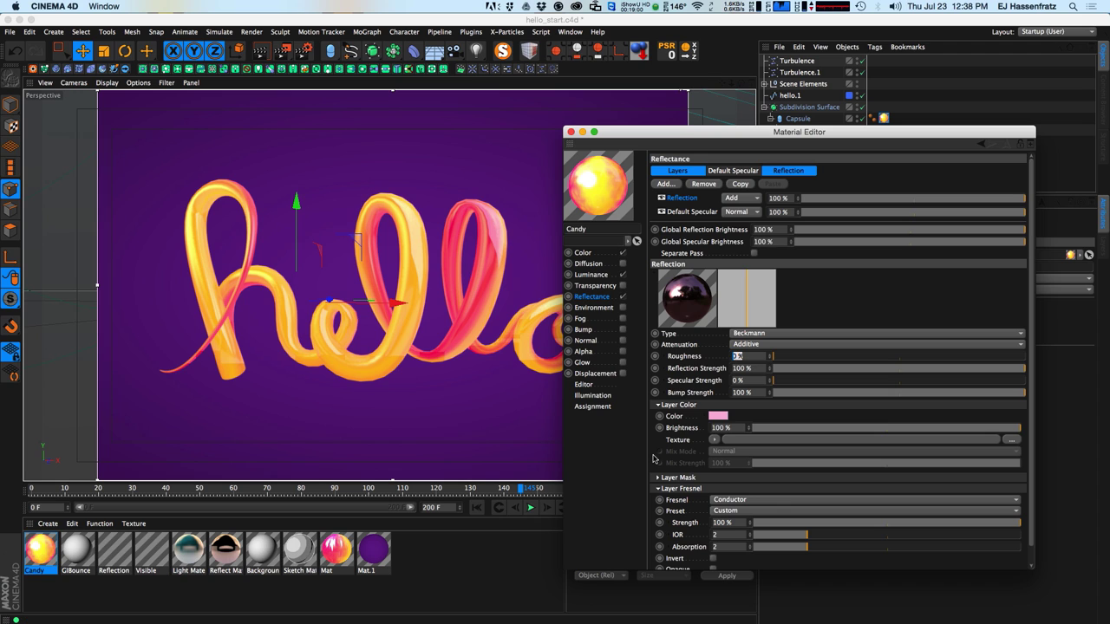
key(Return)
key(ctrl+r)
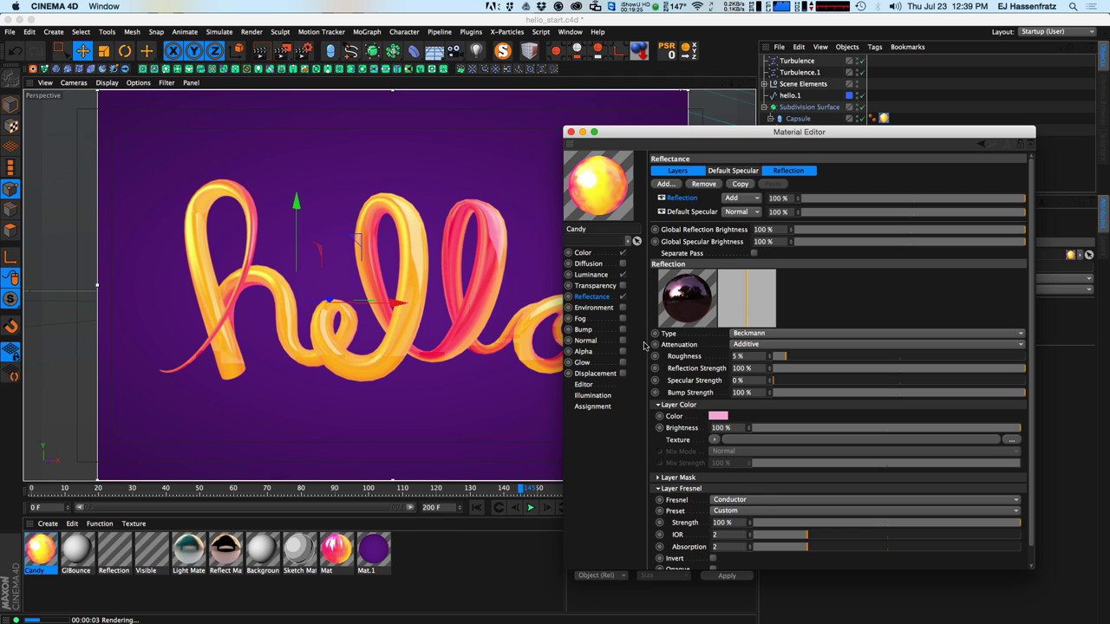
- Play the animation briefly and render the viewport to examine the reflections on the moving lettering
click(598, 330)
key(ctrl+r)
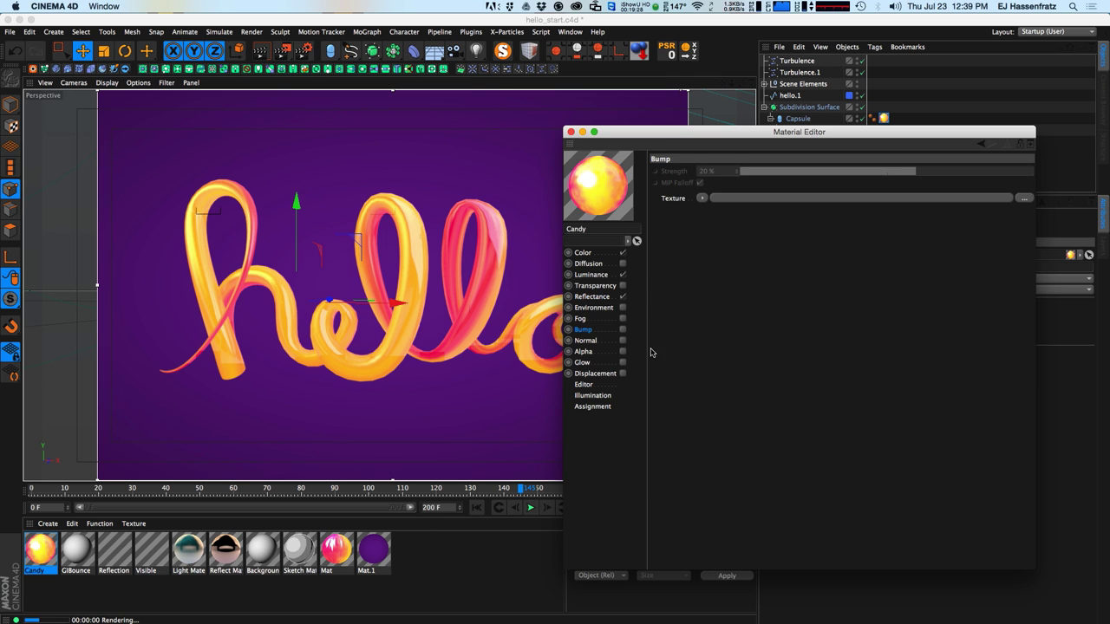
click(531, 508)
click(531, 508)
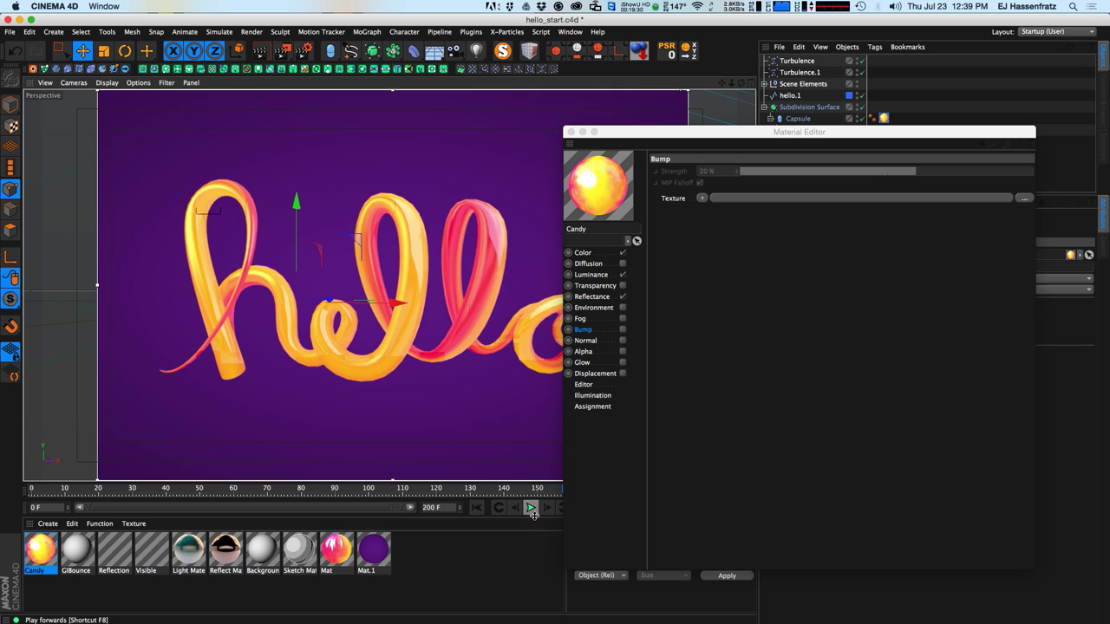
click(534, 405)
key(ctrl+r)
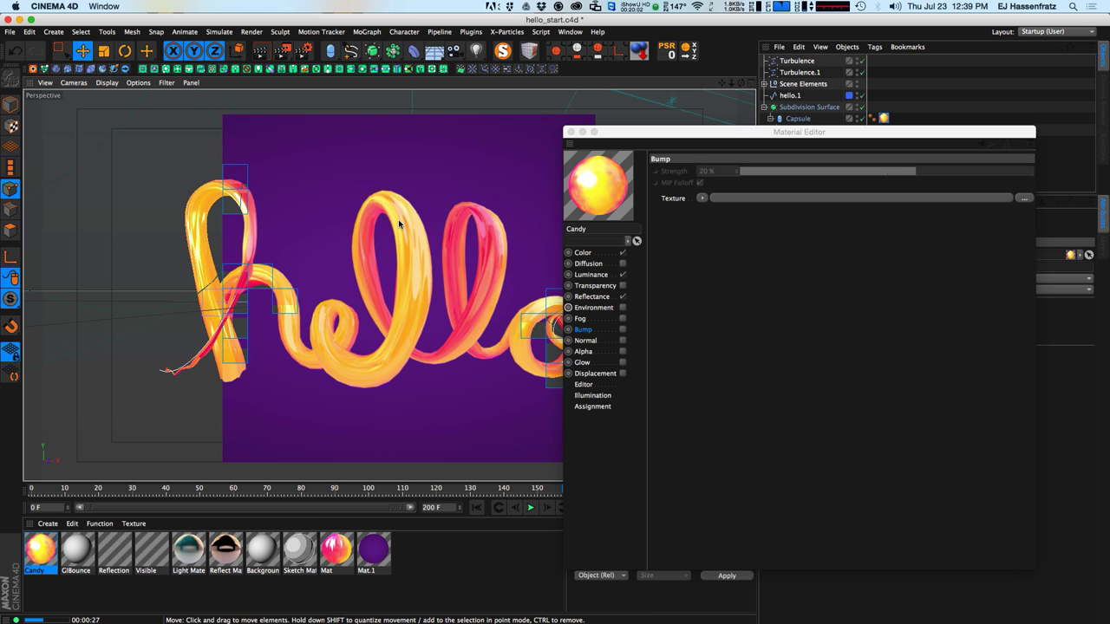
- Set the Default Specular layer's Specular Strength to 200%
click(604, 297)
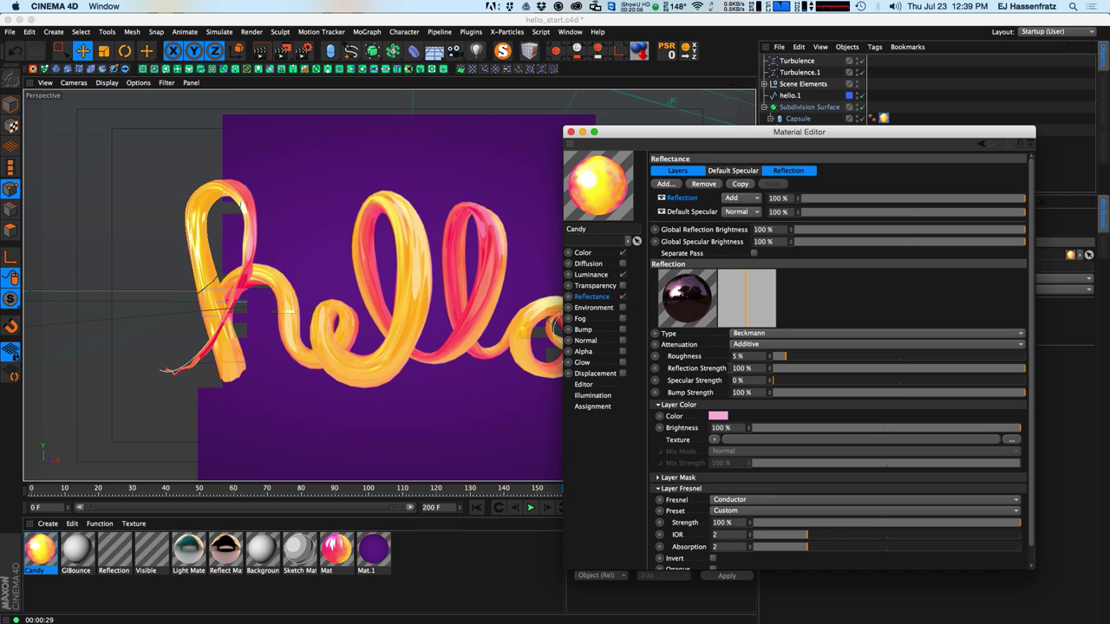
click(692, 211)
click(736, 380)
text(200)
key(Return)
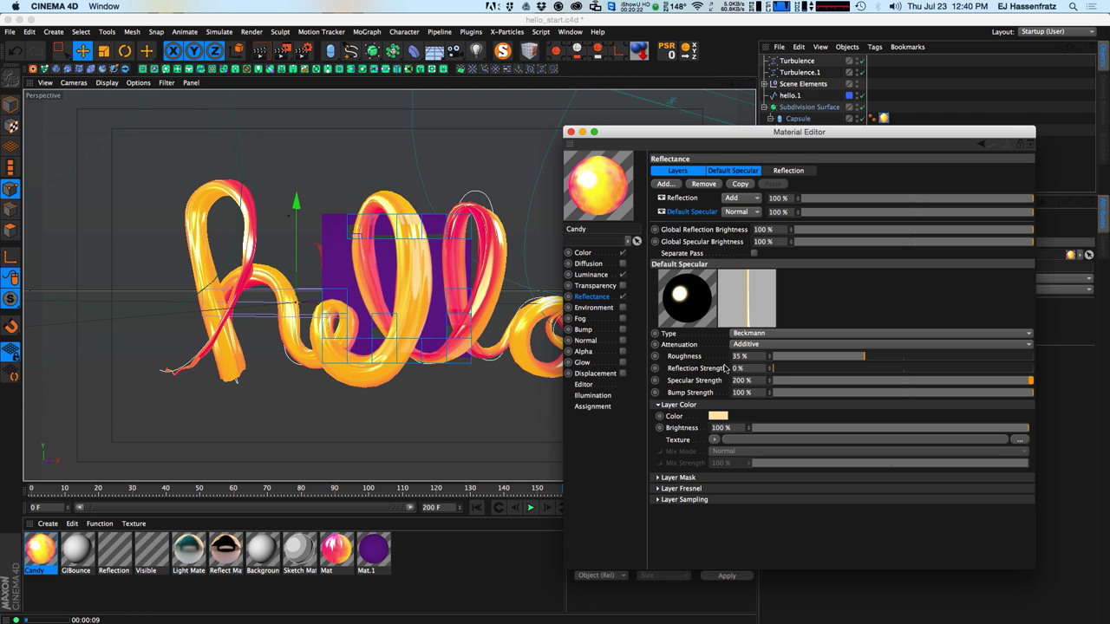
- Enable the Candy material's Bump channel and load a Noise shader as its texture
click(600, 331)
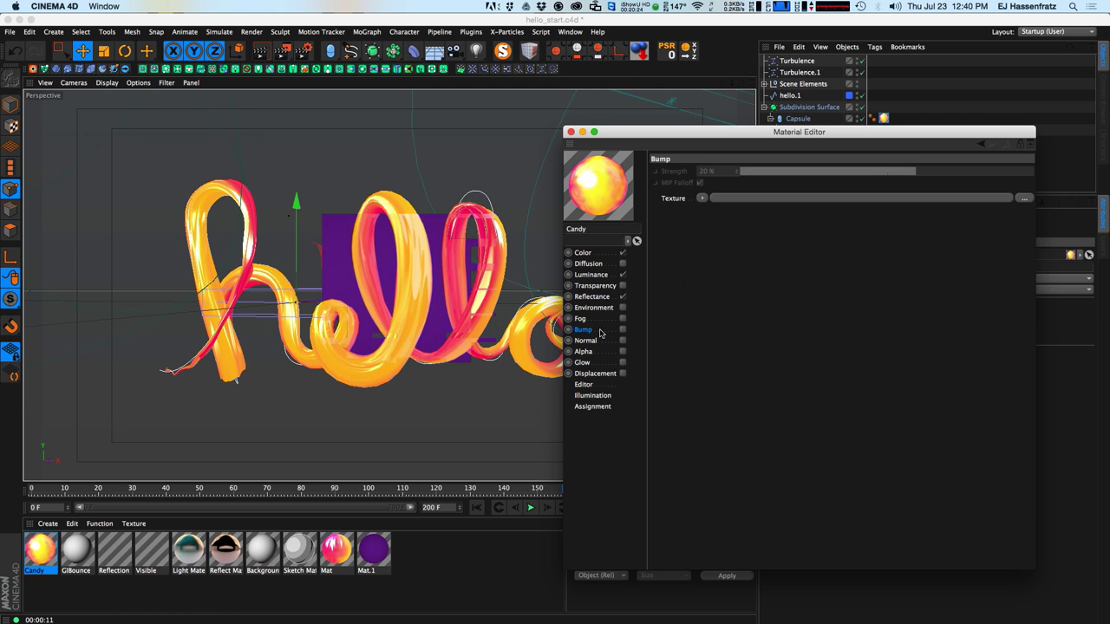
click(621, 331)
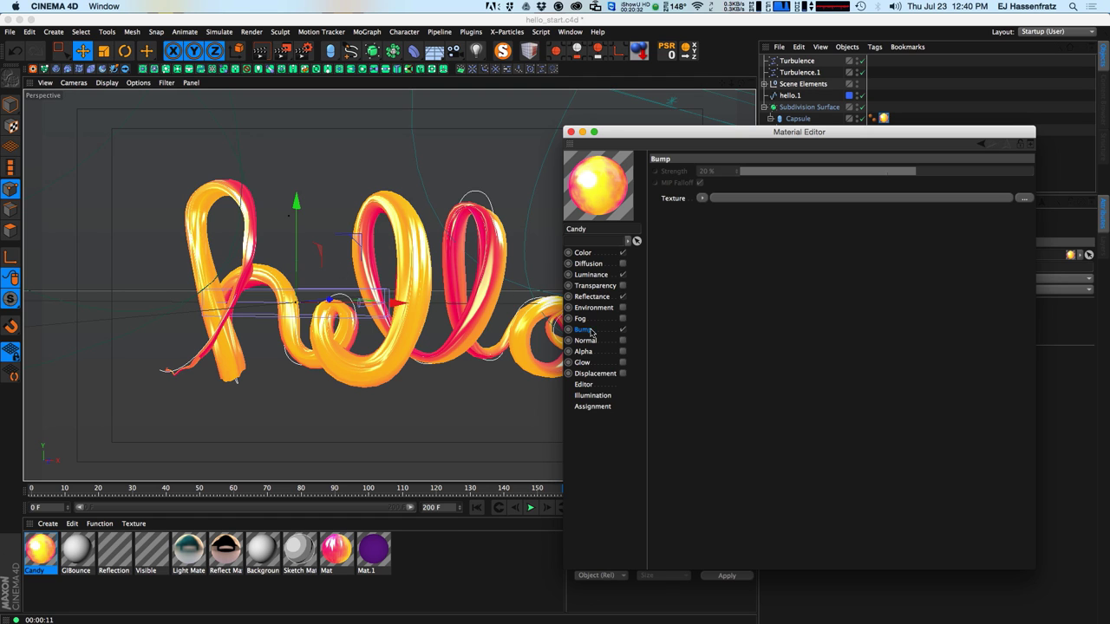
click(701, 199)
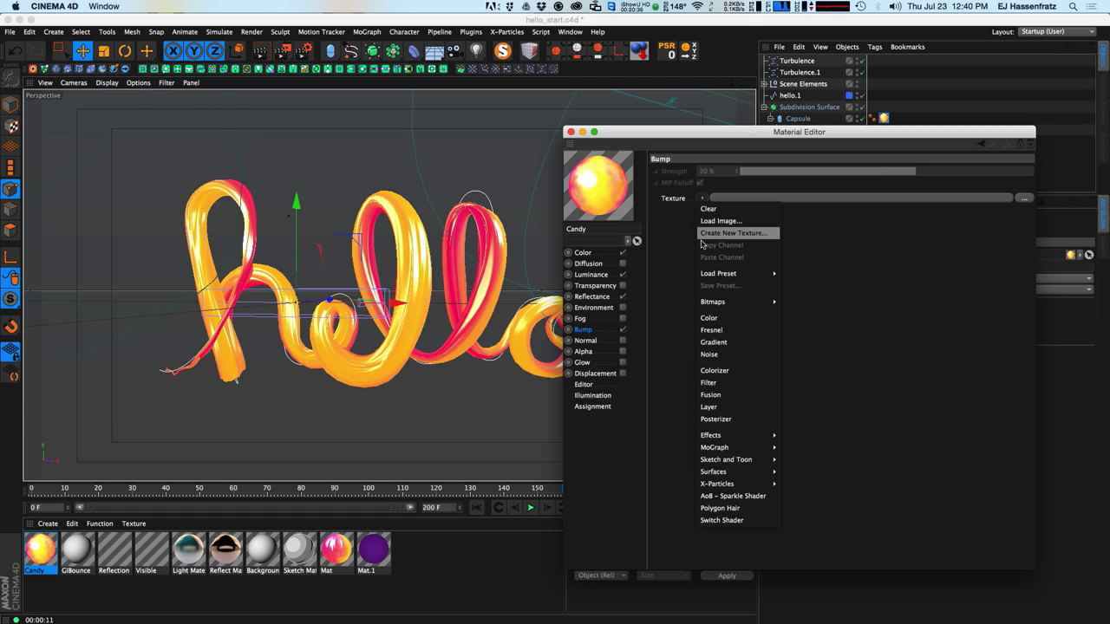
click(734, 354)
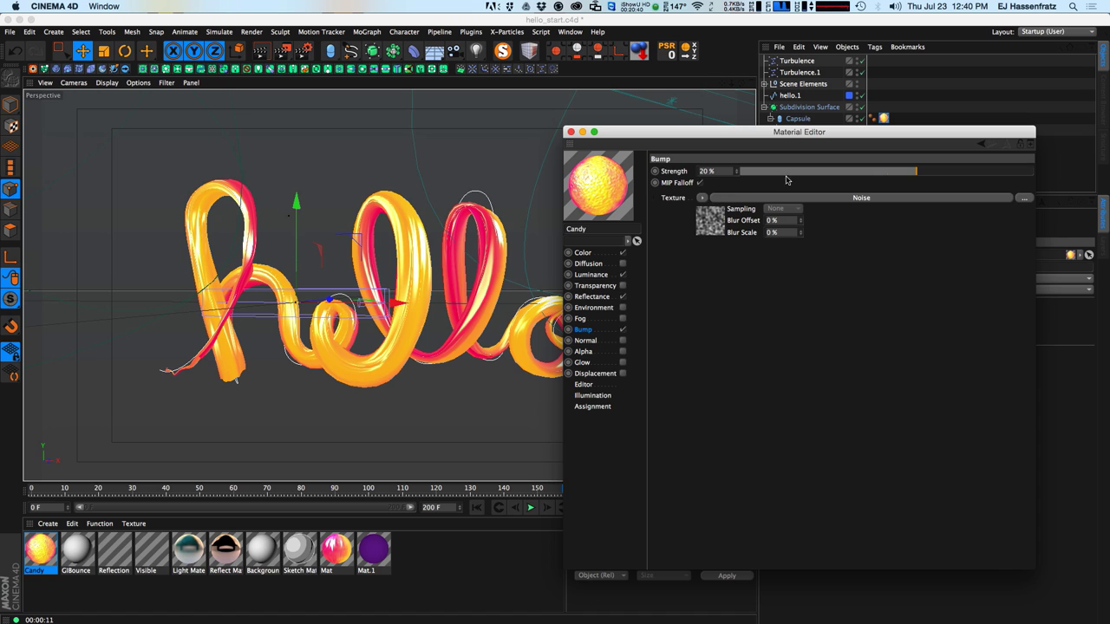
- Change the bump noise type to Gaseous and stretch its second Relative Scale value to 1000%
click(737, 198)
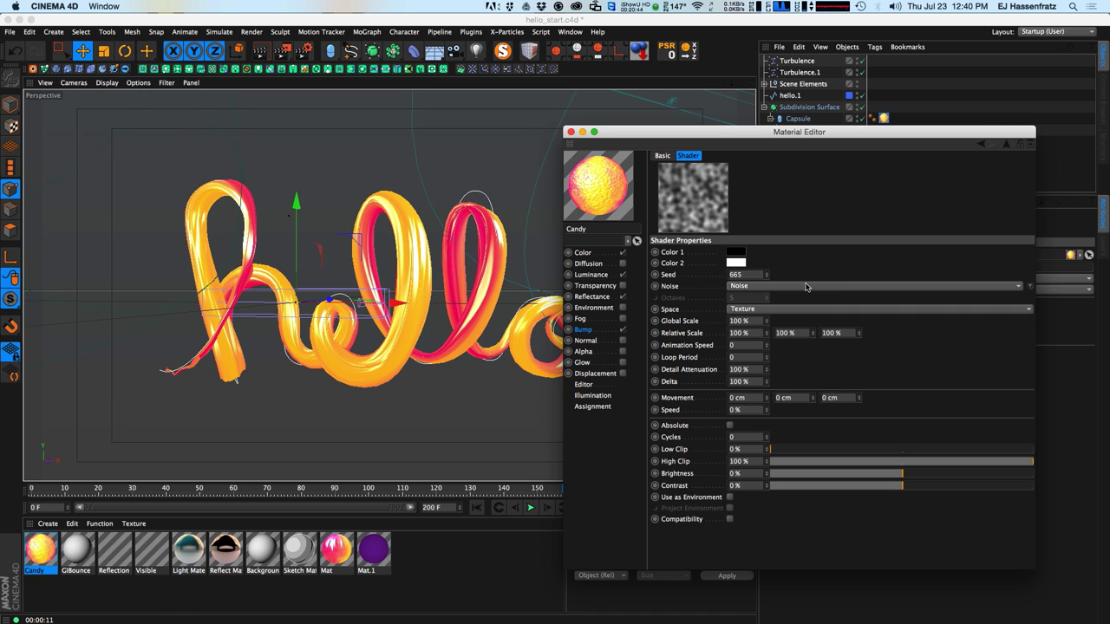
click(806, 286)
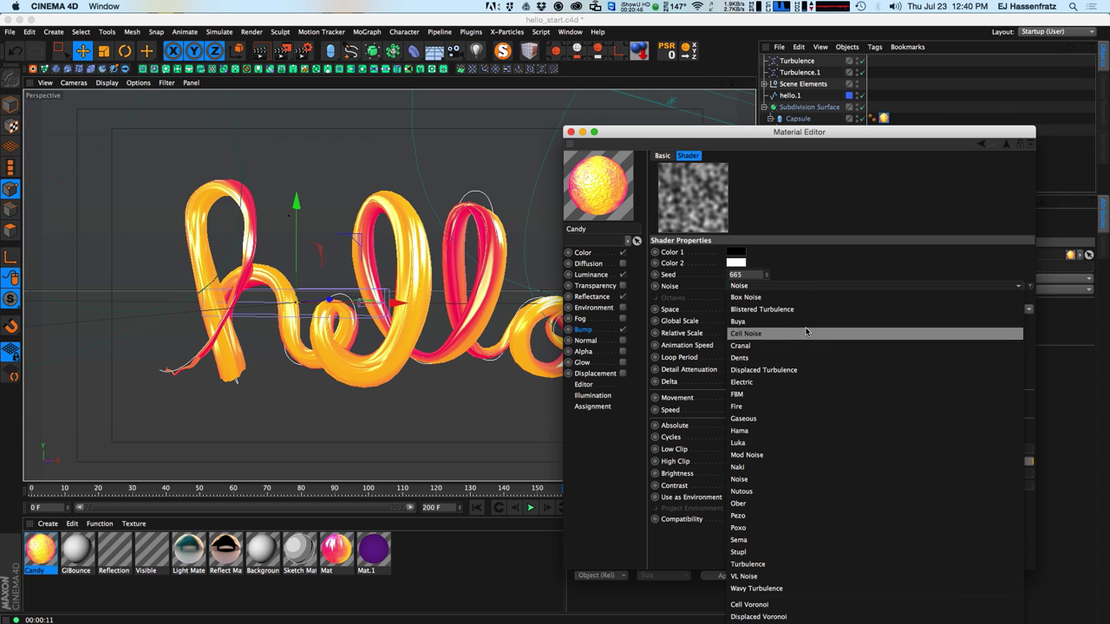
click(791, 419)
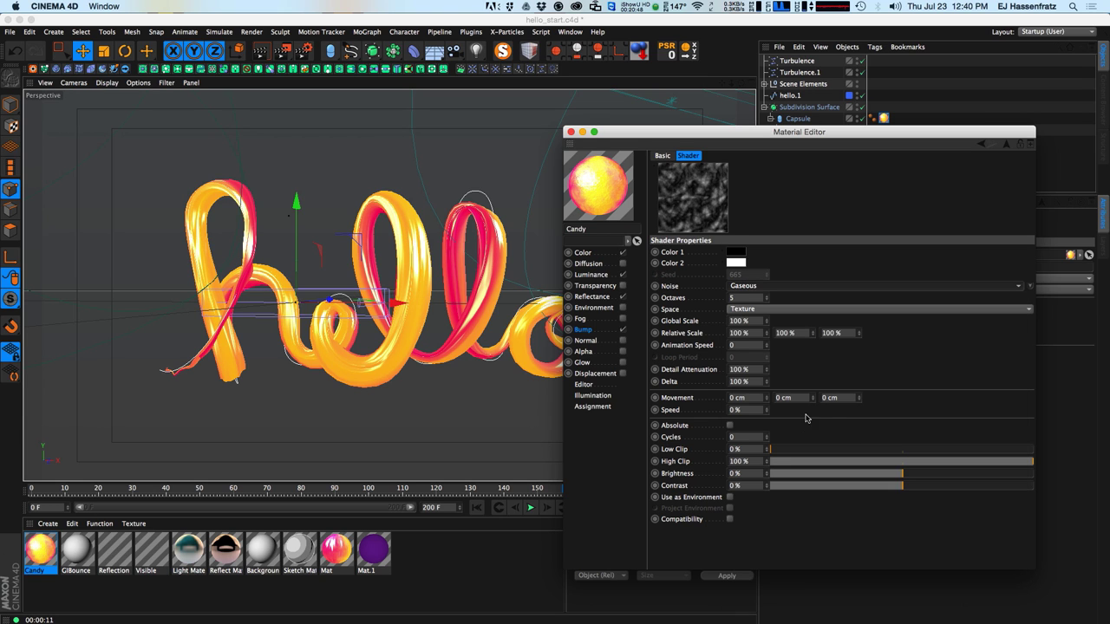
click(791, 333)
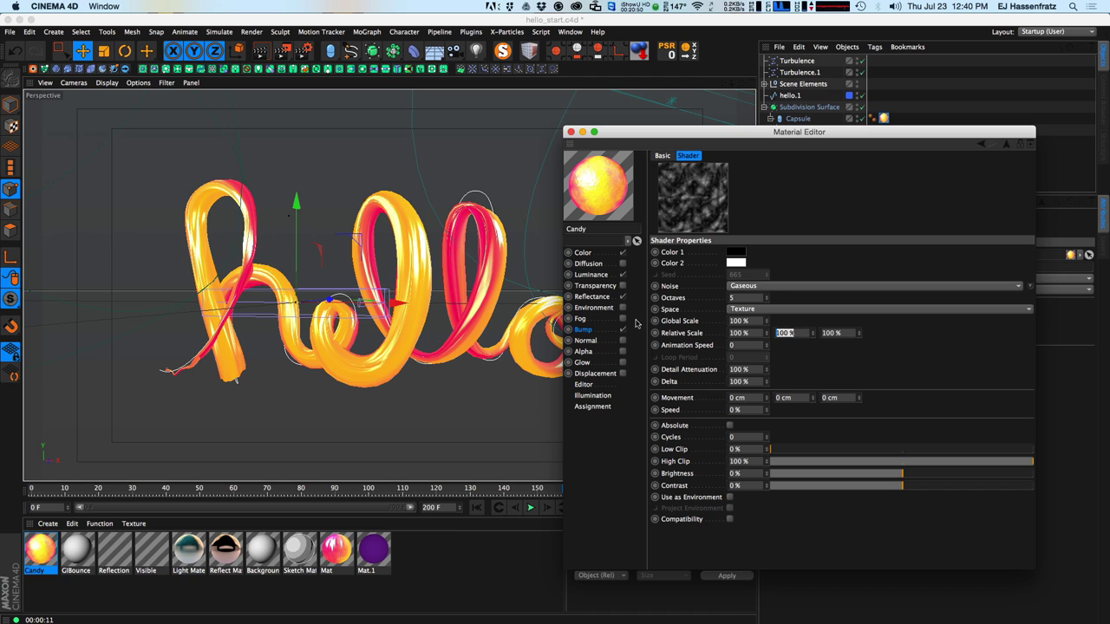
text(1000)
key(Return)
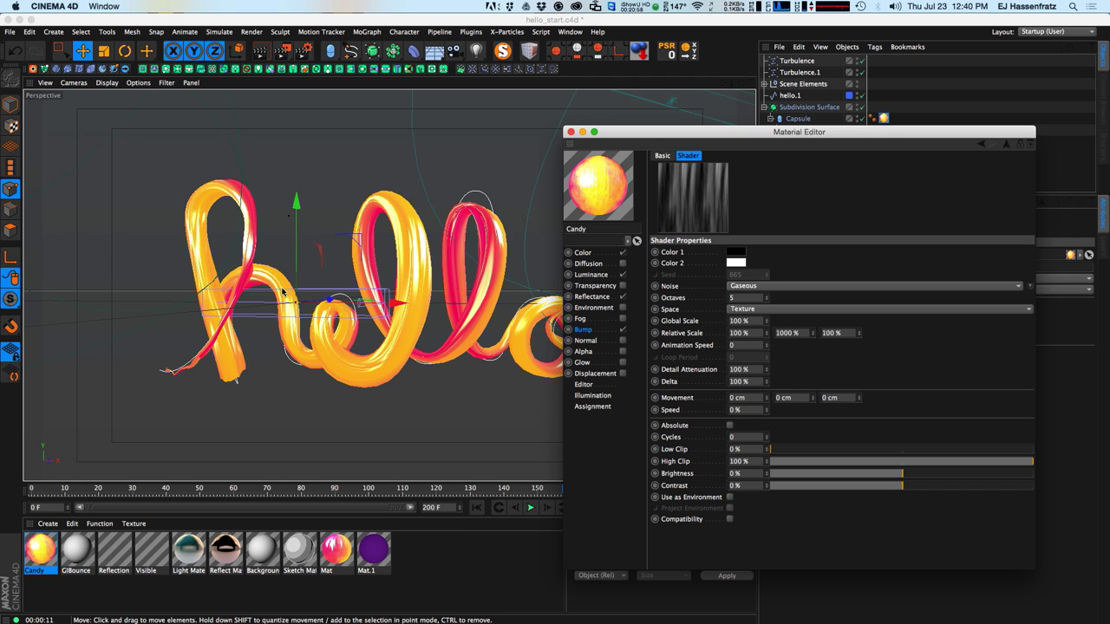
- Compare the lettering with the Bump channel off and on, and set the Bump Strength to 40%
click(622, 330)
click(623, 330)
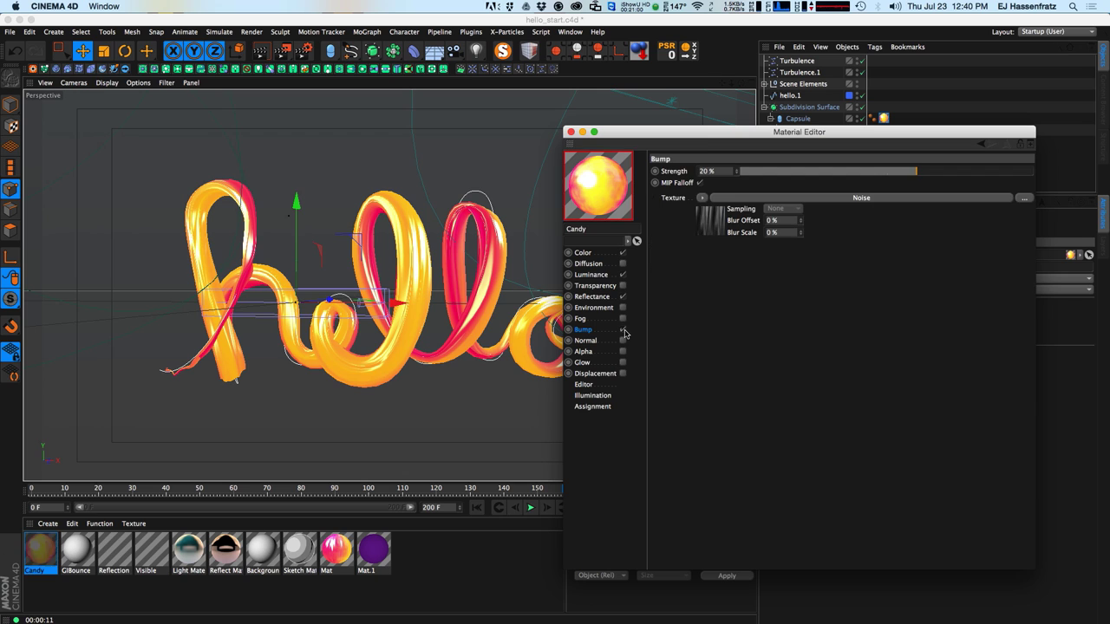
click(623, 330)
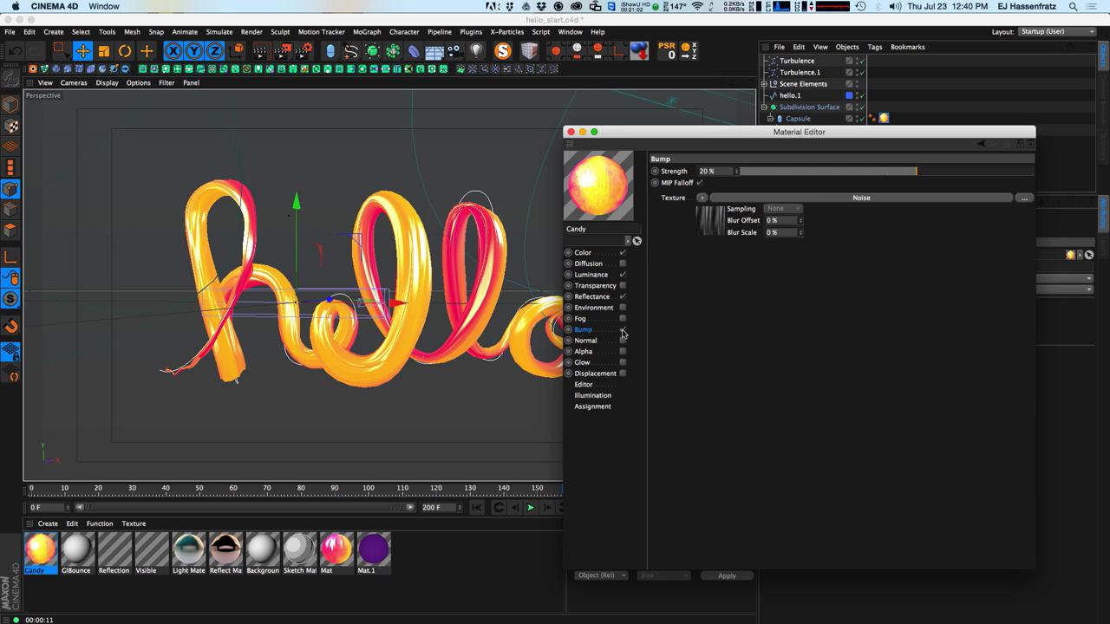
drag(925, 174, 1031, 174)
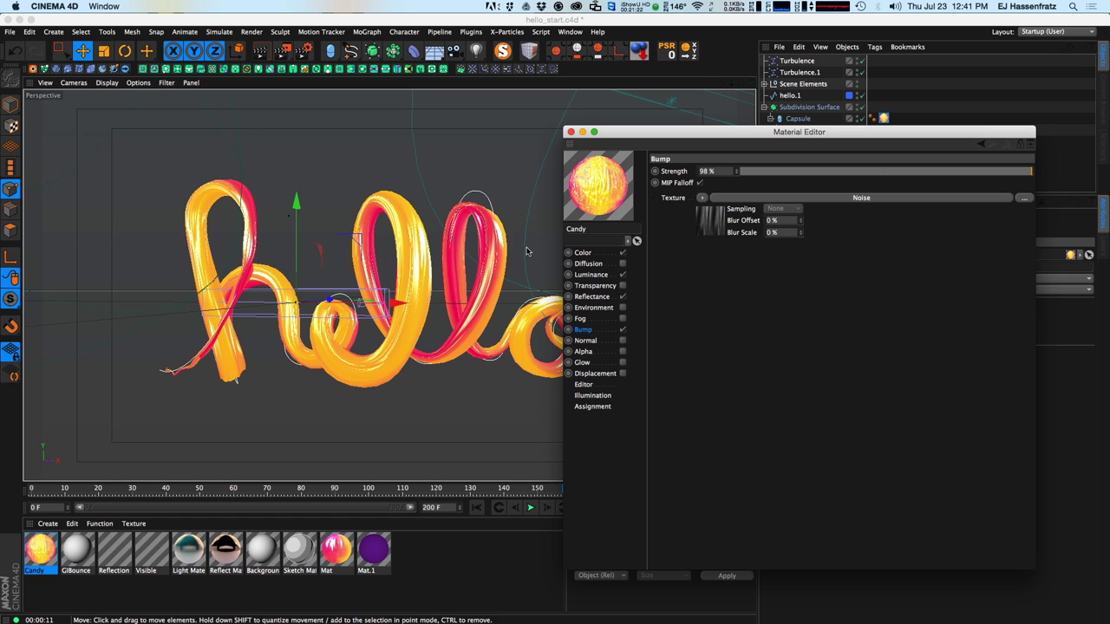
drag(981, 179, 952, 177)
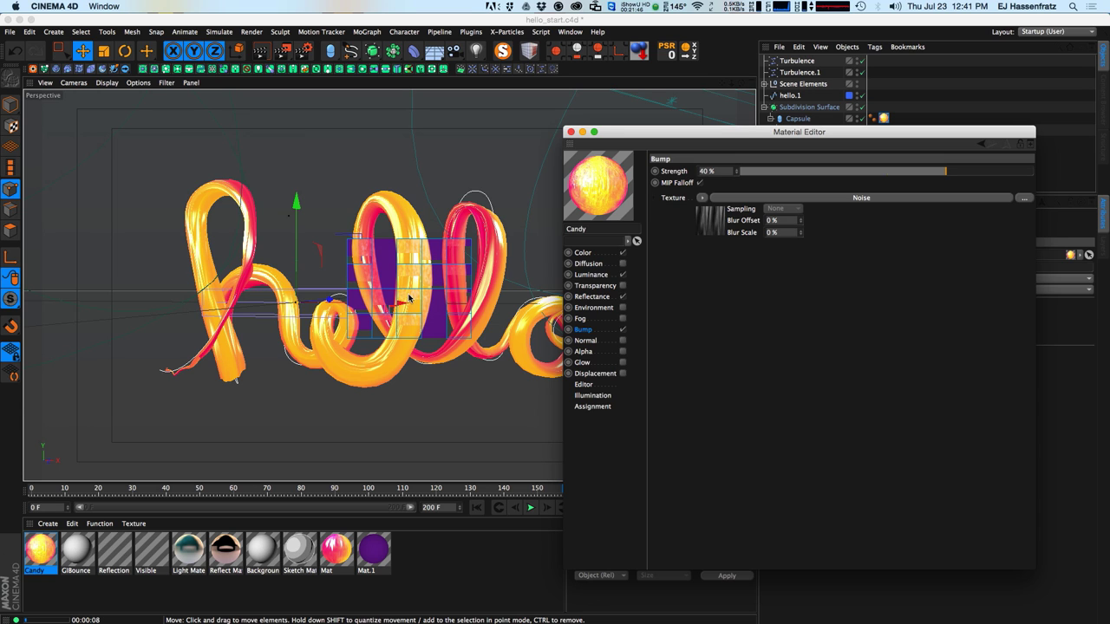
- Set the bump noise's Global Scale to 250% and its Octaves to 4
click(759, 200)
click(739, 320)
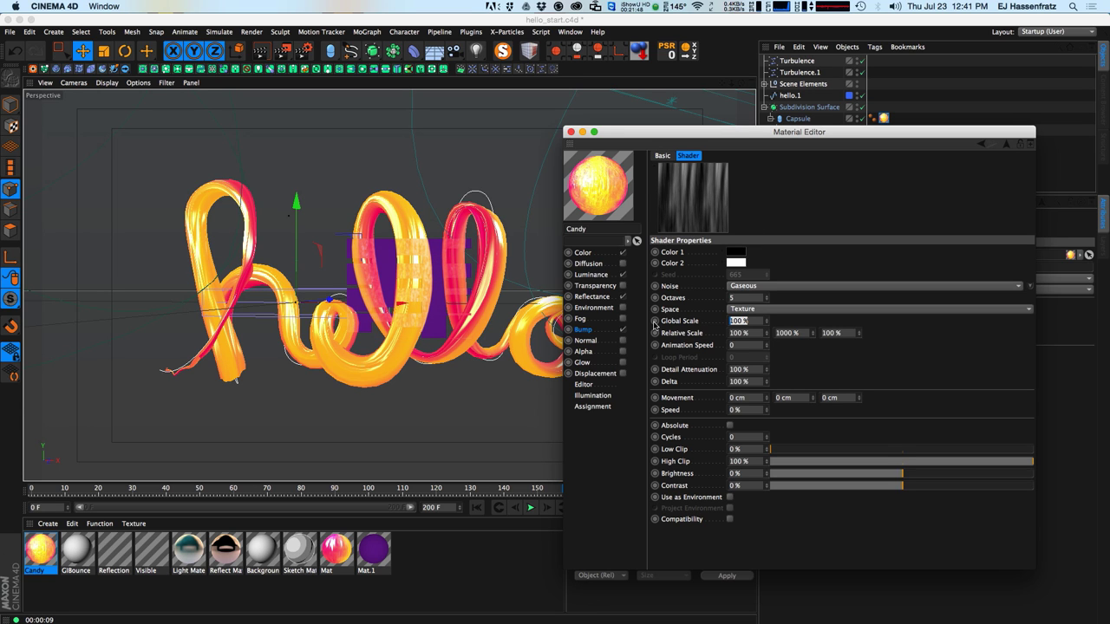
text(250)
key(Return)
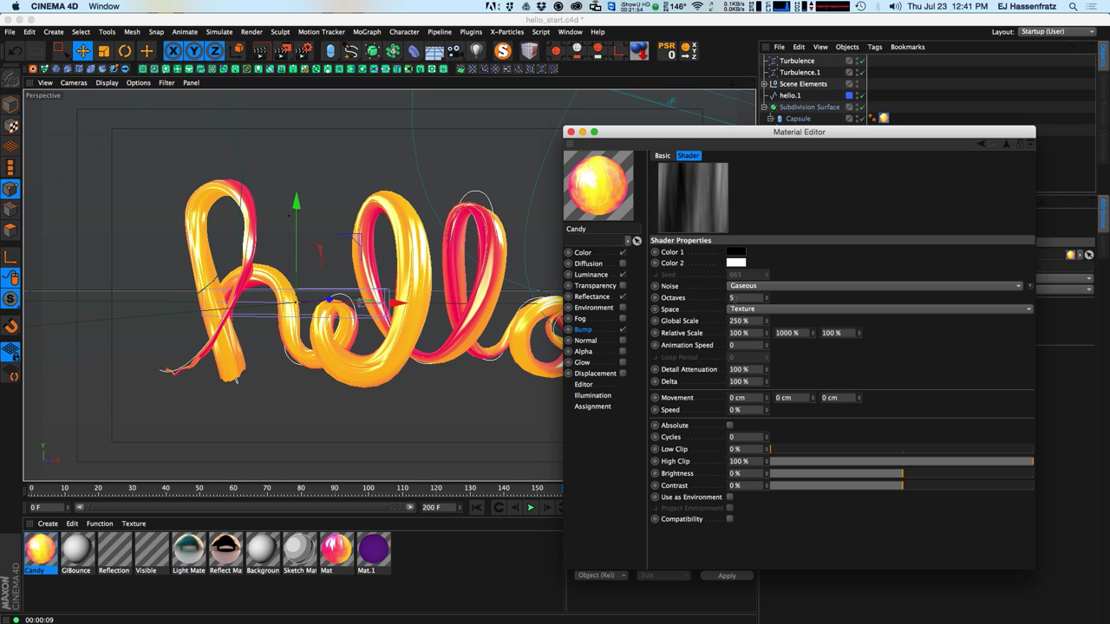
text(4)
key(Return)
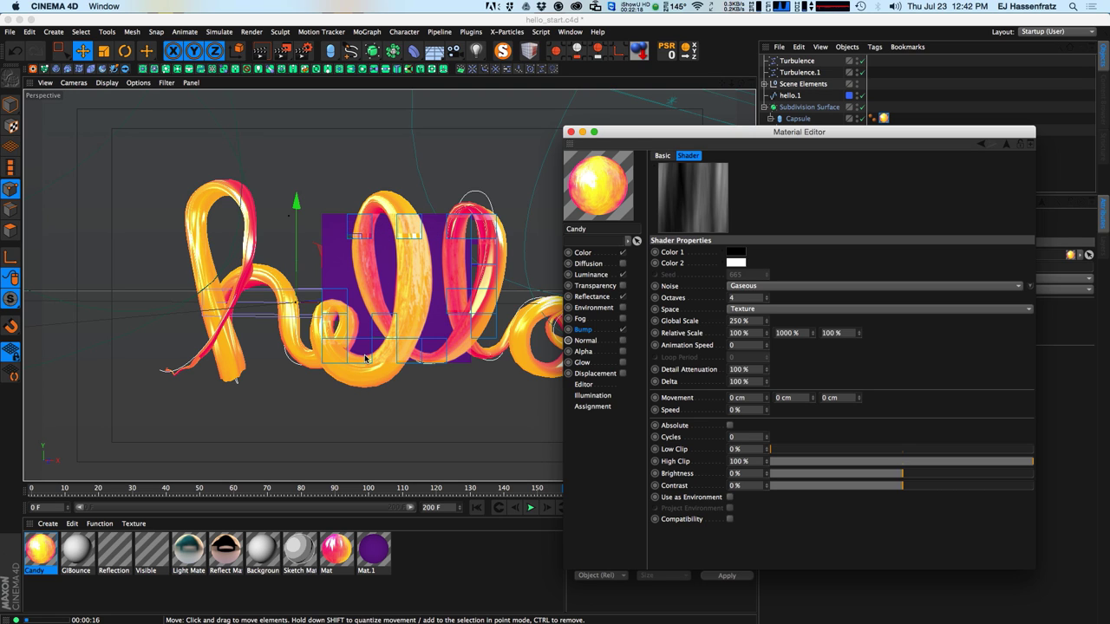
- Set the bump noise's Space to UV (2D) and move the Material Editor so it covers less of the lettering
click(803, 311)
click(847, 362)
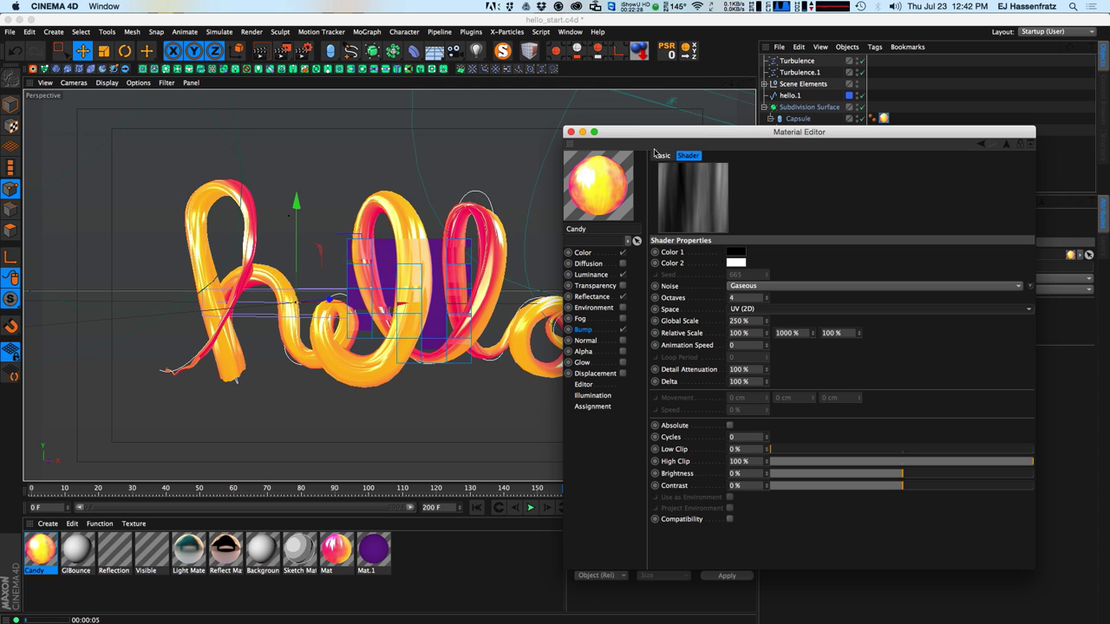
drag(737, 132, 806, 121)
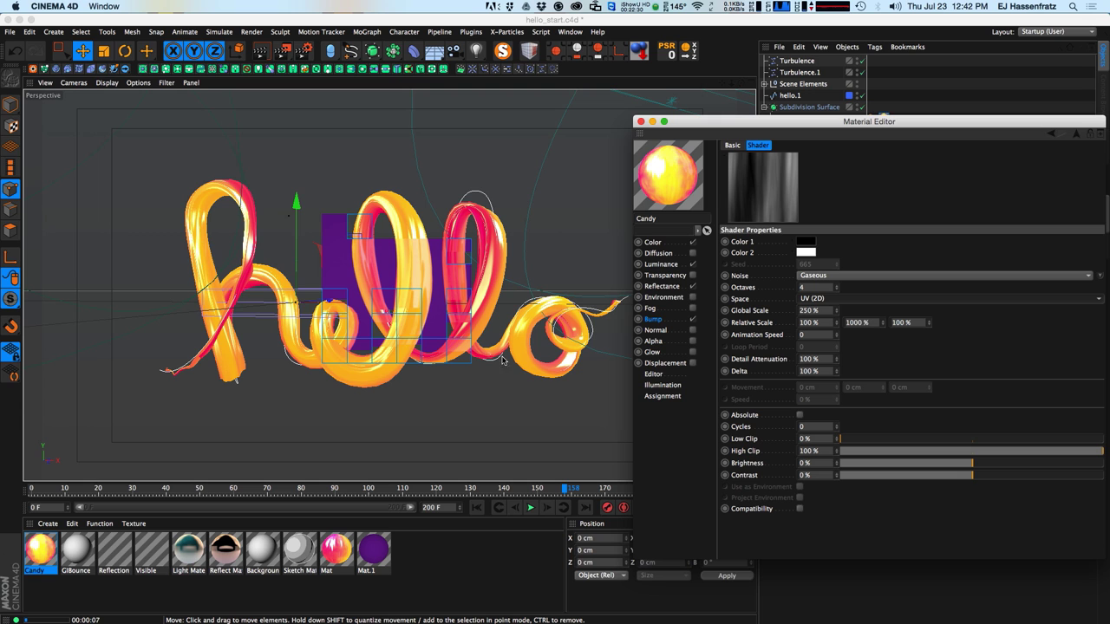
drag(798, 130, 755, 136)
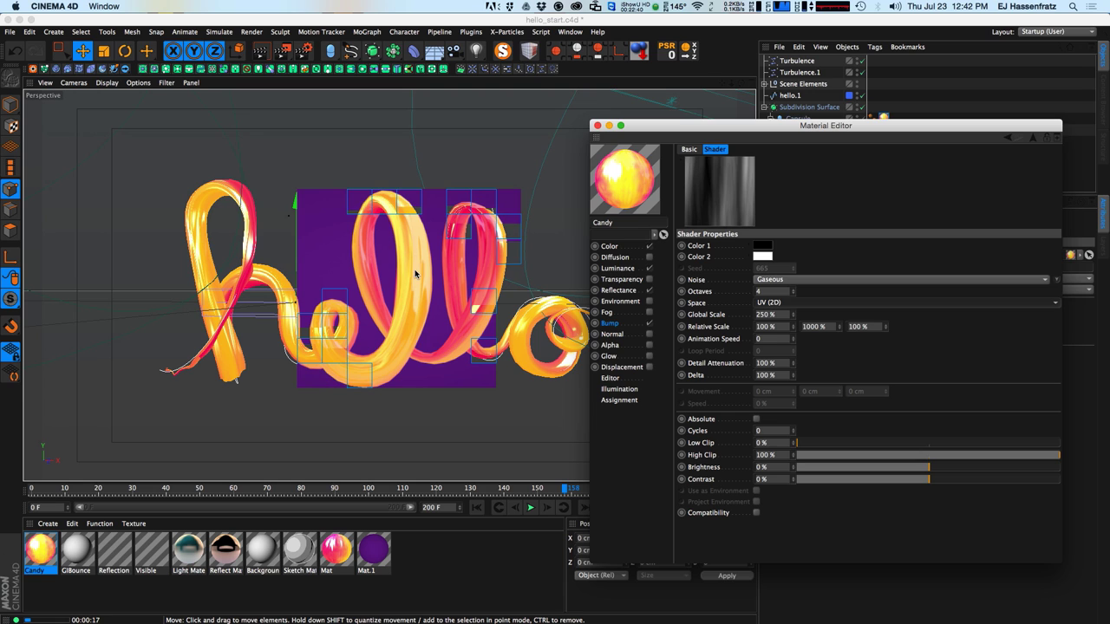
- Raise the Bump Strength to 100% and set the bump noise's Global Scale to 200%
click(610, 322)
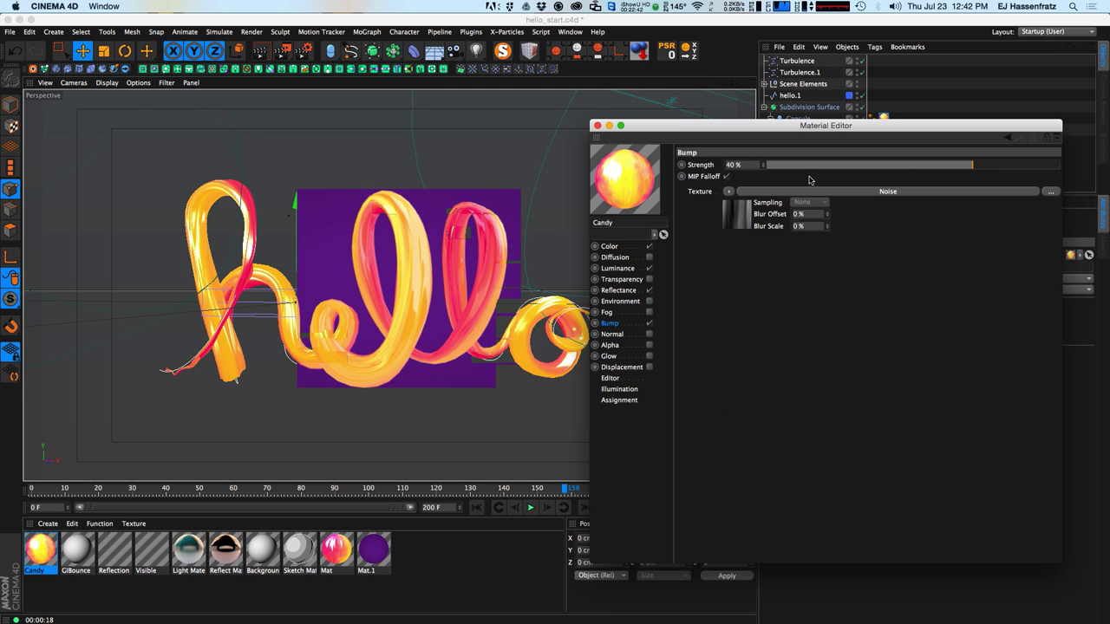
drag(999, 165, 1041, 179)
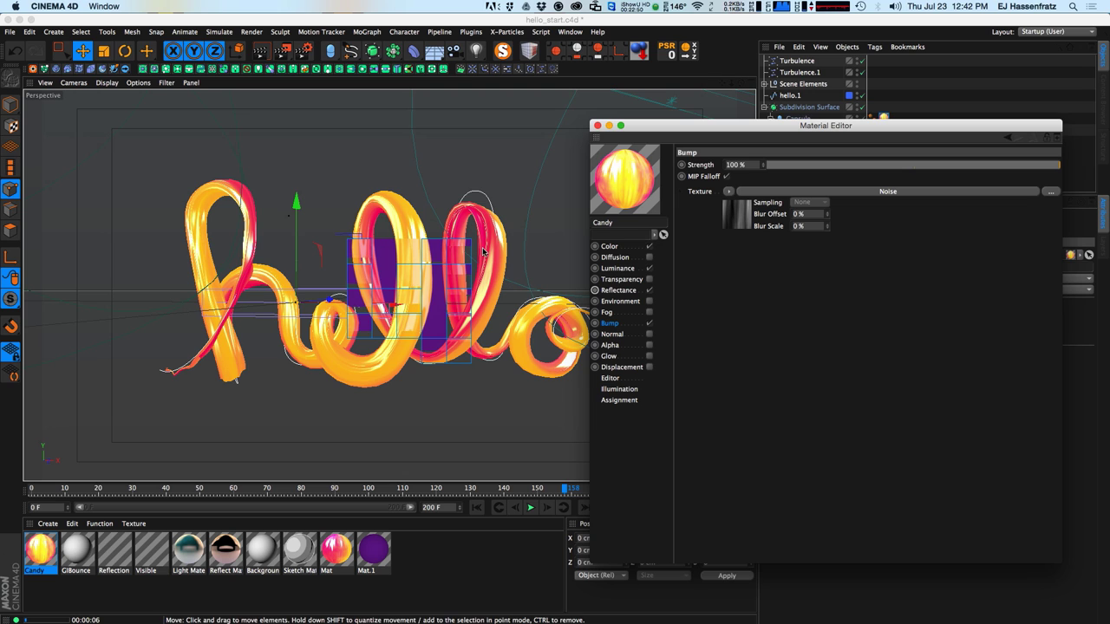
click(770, 193)
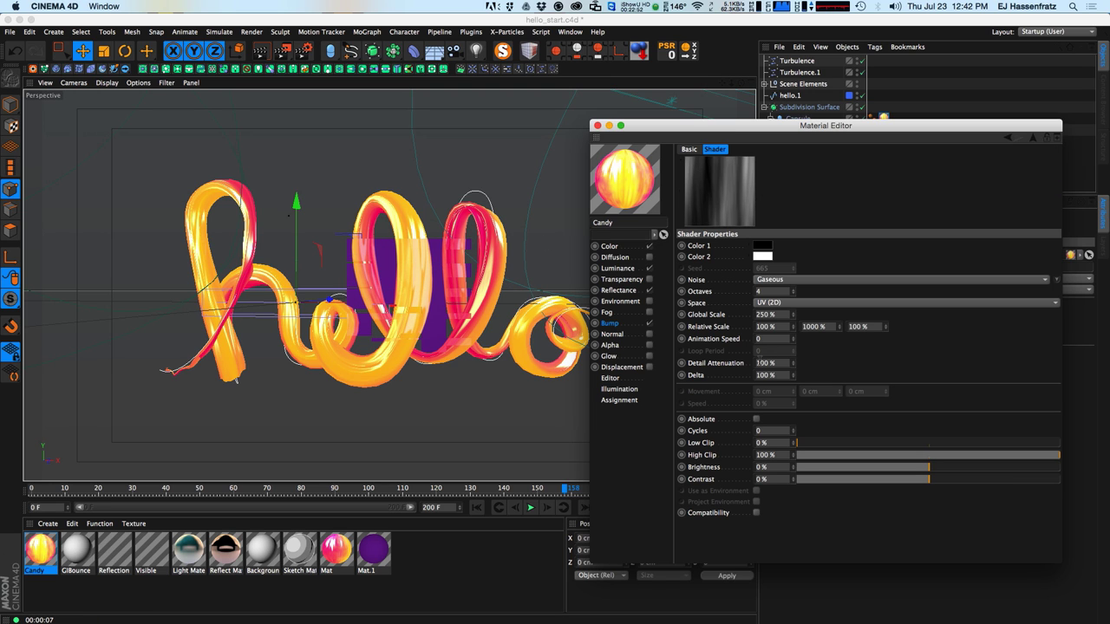
click(766, 315)
text(200)
key(Return)
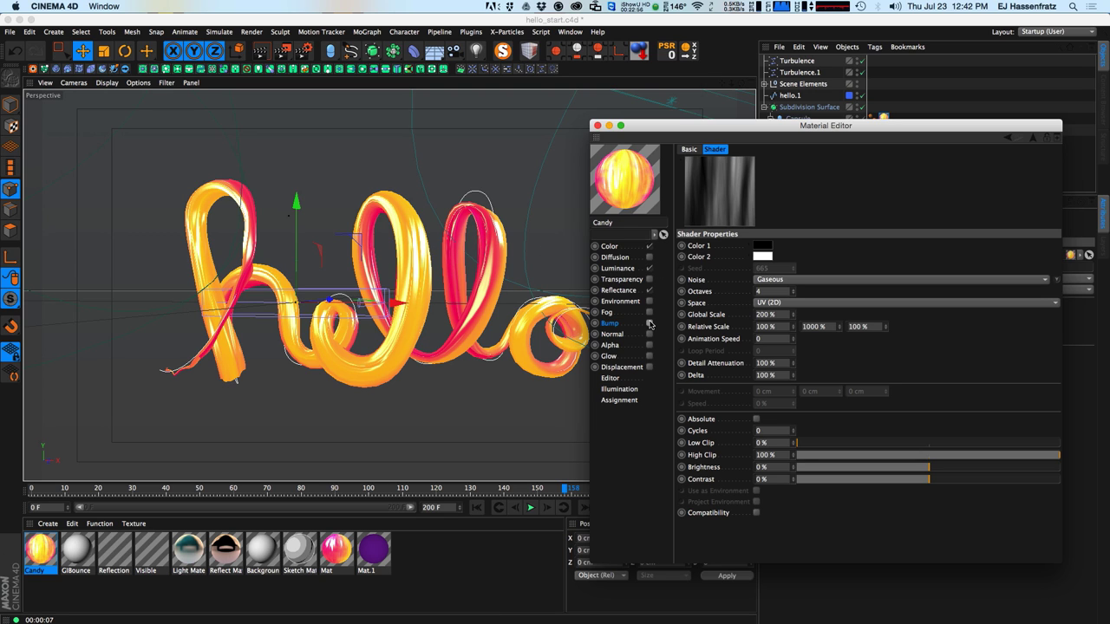
- Set the Bump Strength to 200% with the channel enabled, and close the Material Editor
click(650, 327)
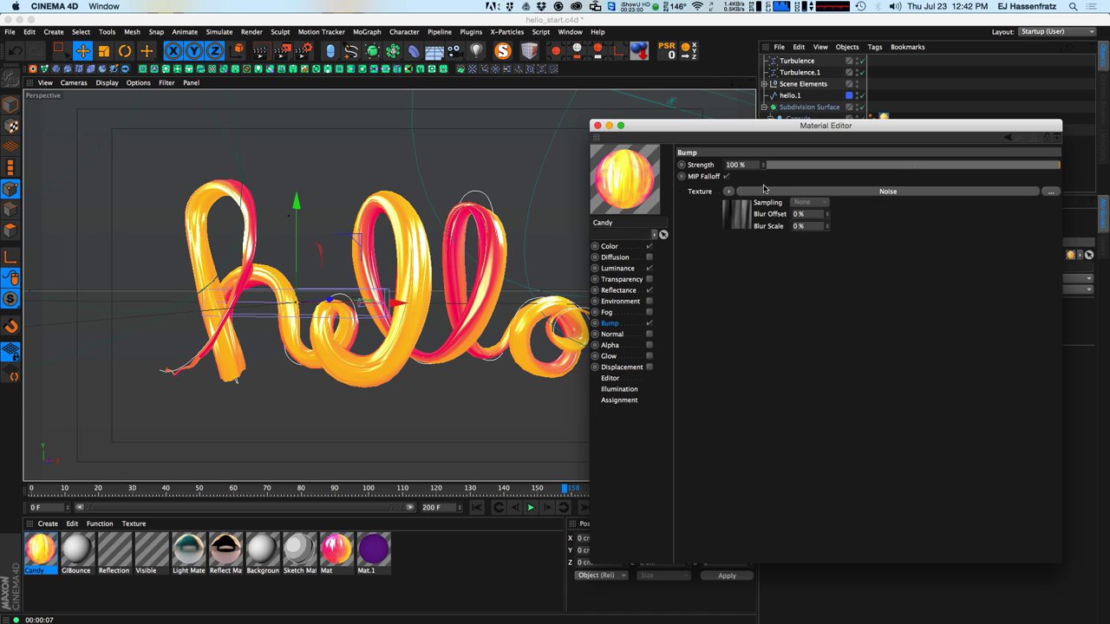
double_click(734, 164)
text(200)
key(Return)
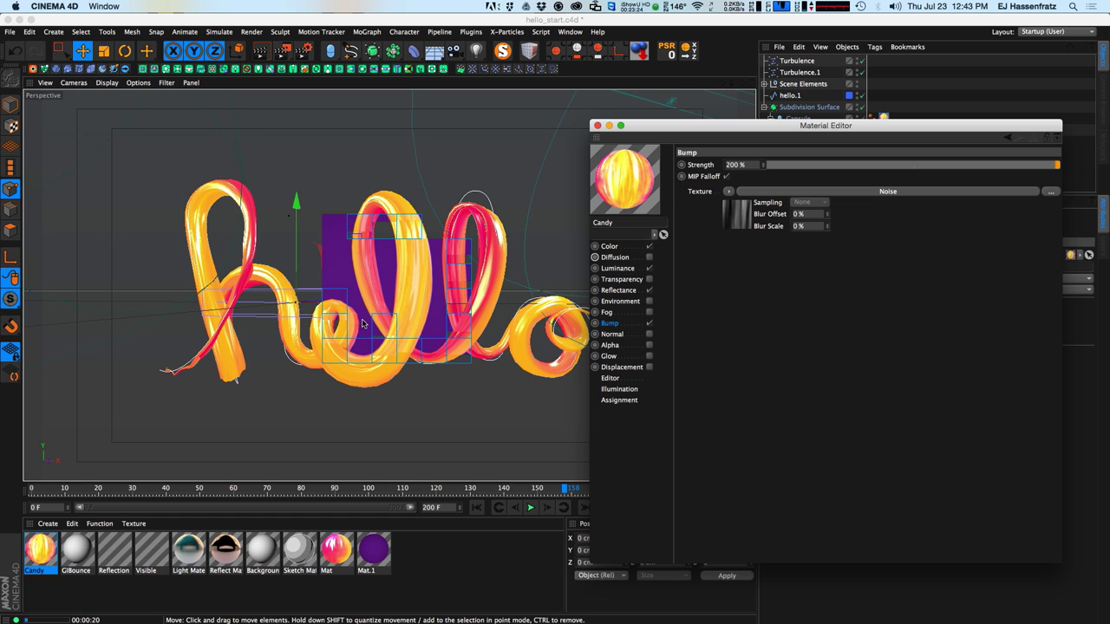
click(596, 126)
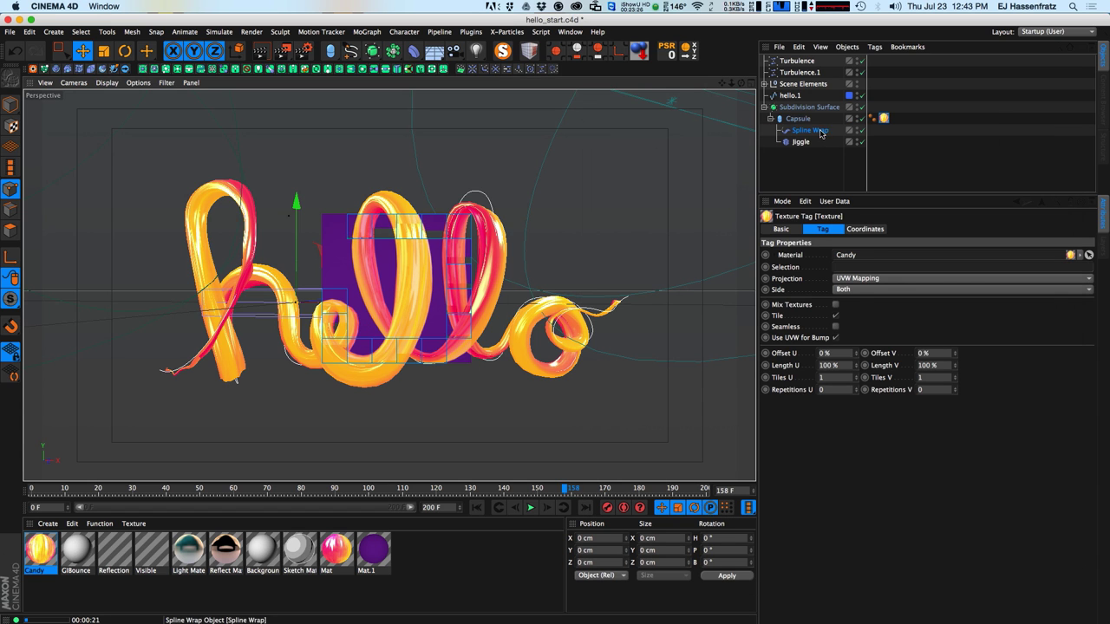
- Set the Capsule's Height Segments to 54 and play the animation
click(798, 118)
drag(873, 279, 873, 274)
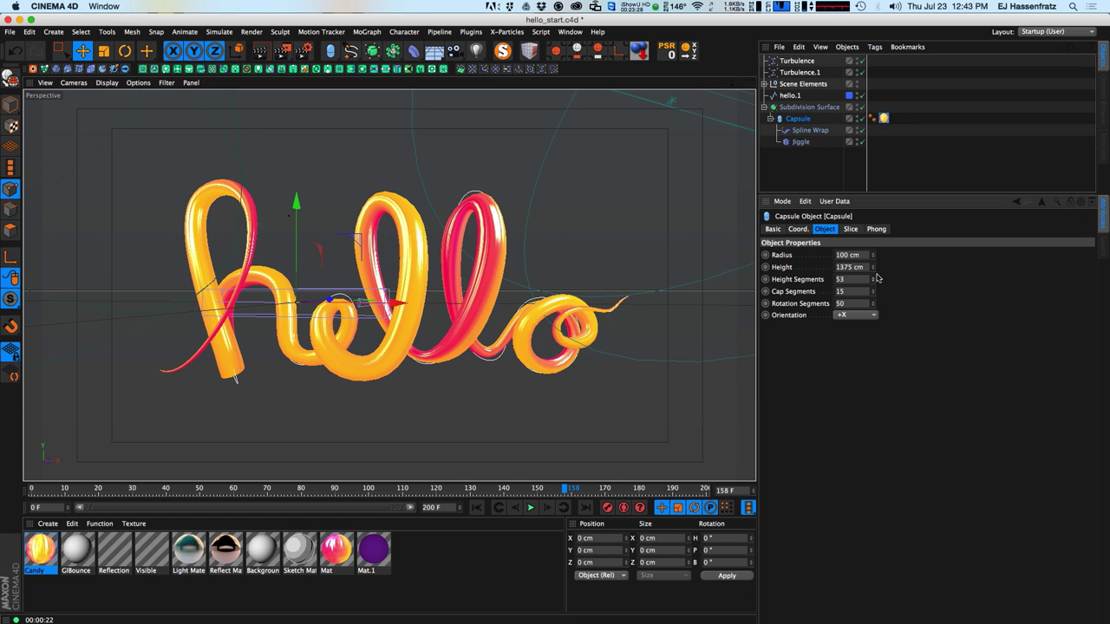
click(531, 508)
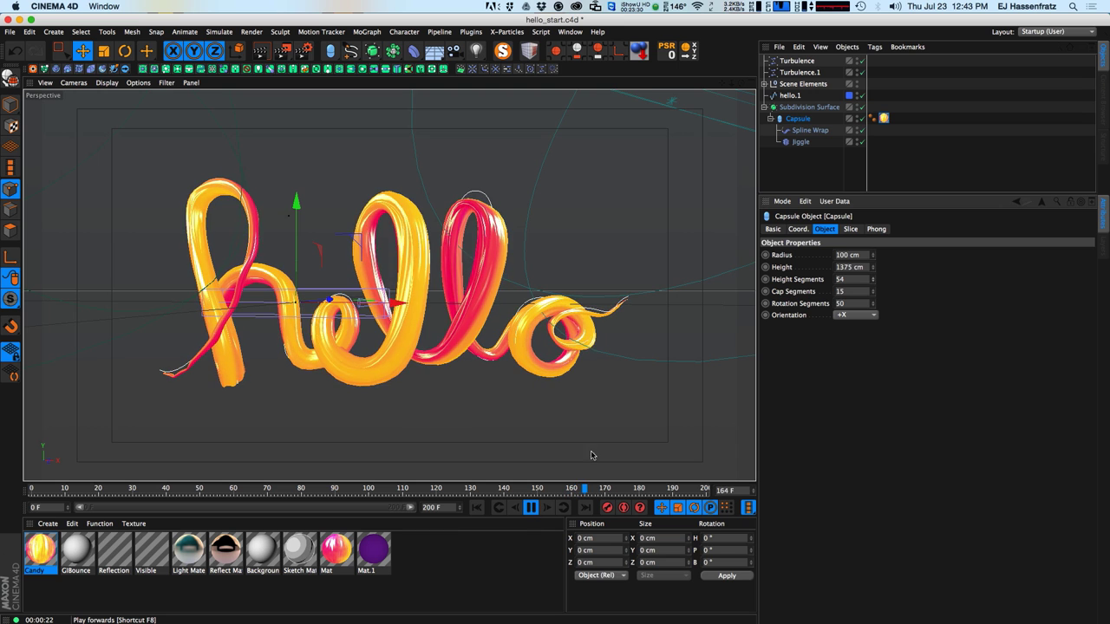
- Try a Subdivision Editor level of 3 on the Subdivision Surface, stop the playback, and restore the level to 2
click(808, 106)
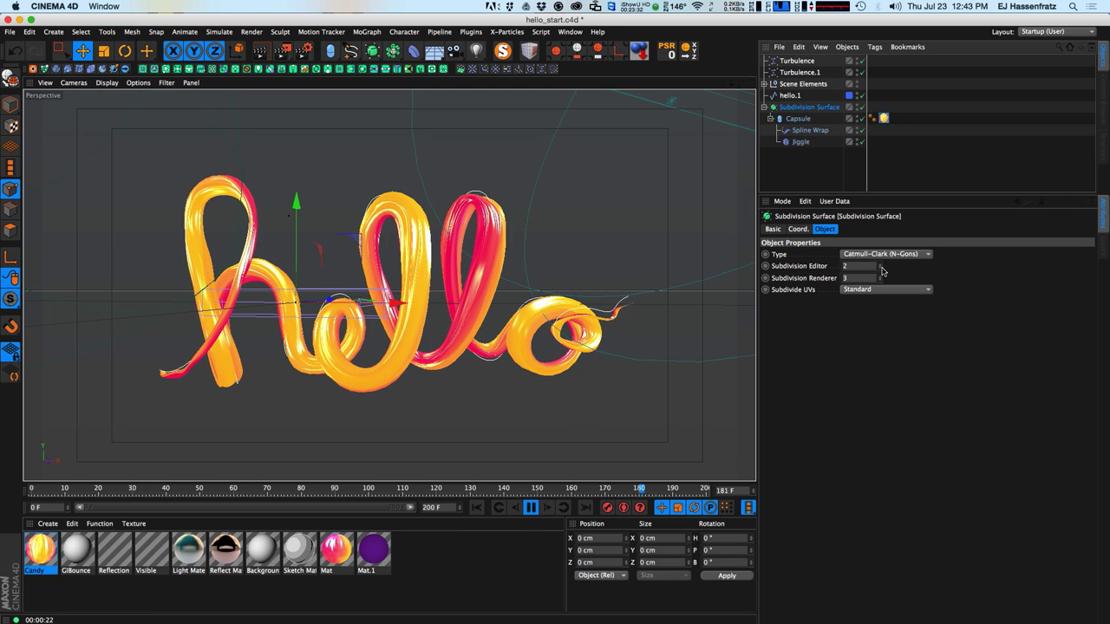
click(879, 264)
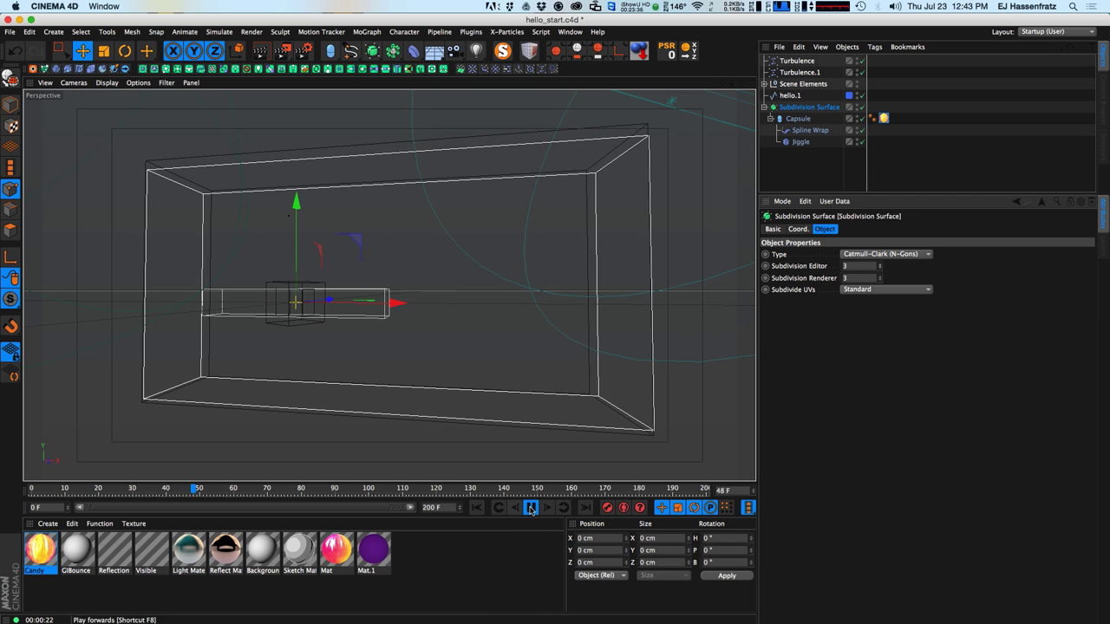
click(531, 507)
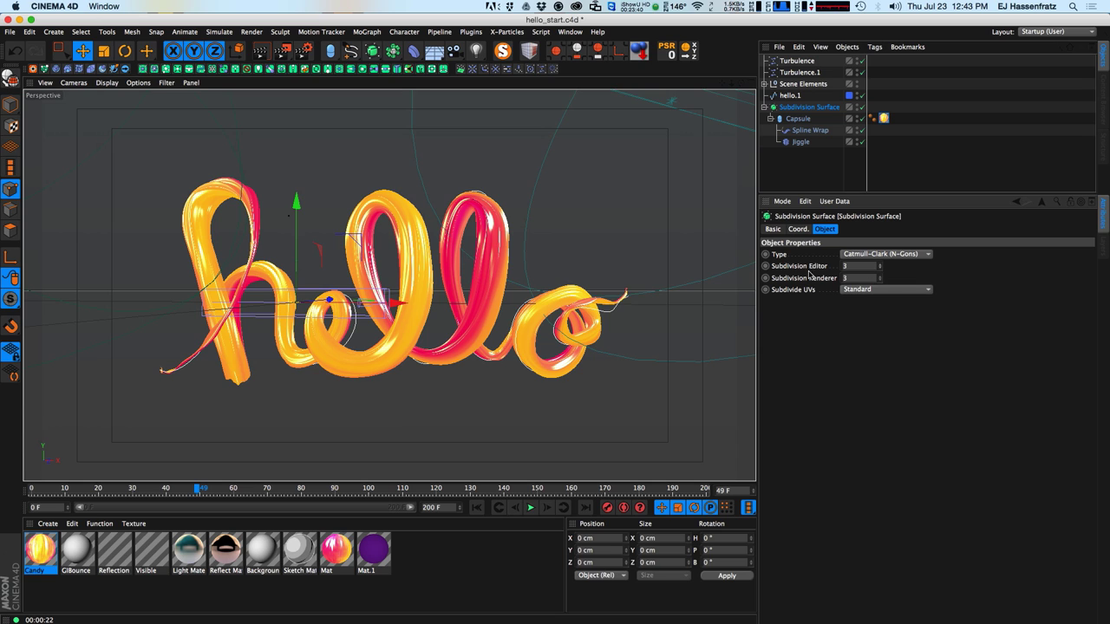
click(879, 269)
click(879, 268)
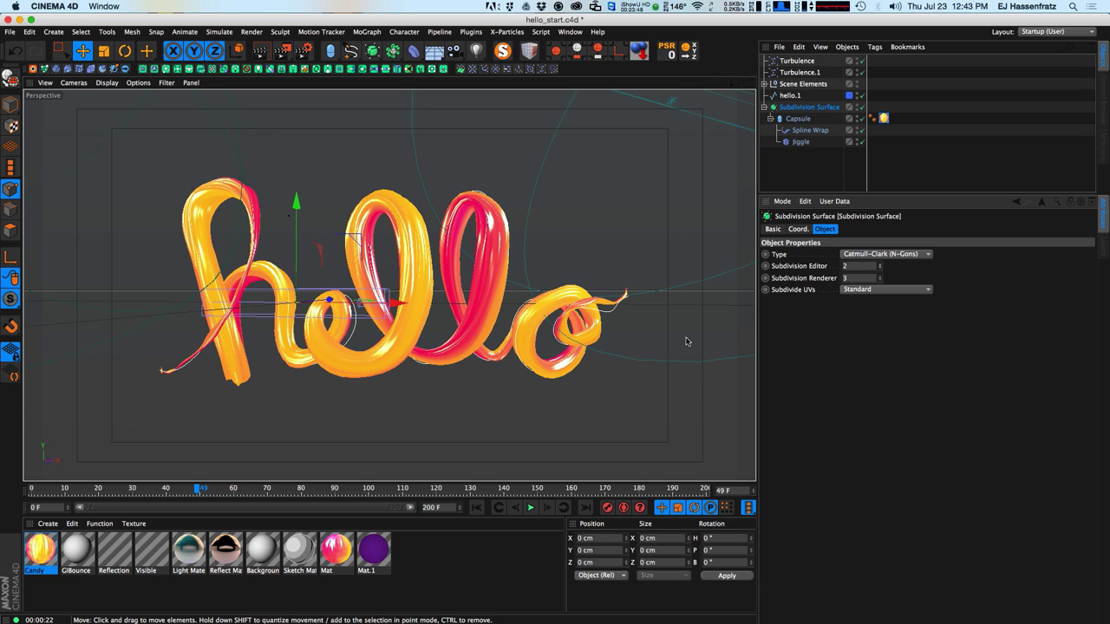
- Set the Capsule's Height Segments to 50 and display the Subdivision Surface's settings
click(798, 118)
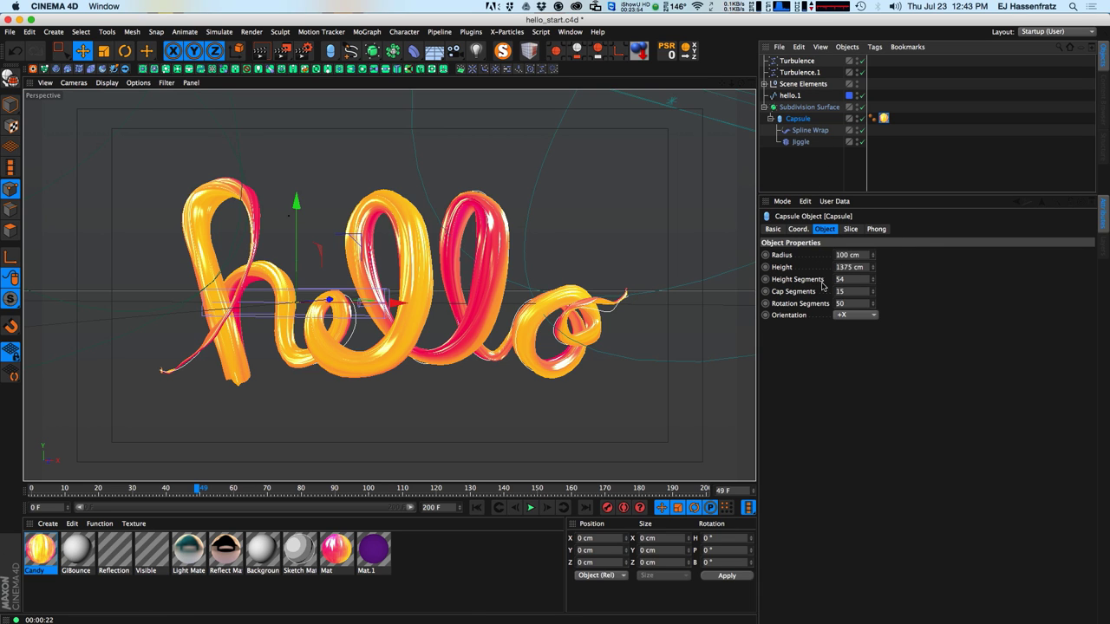
drag(874, 280, 860, 280)
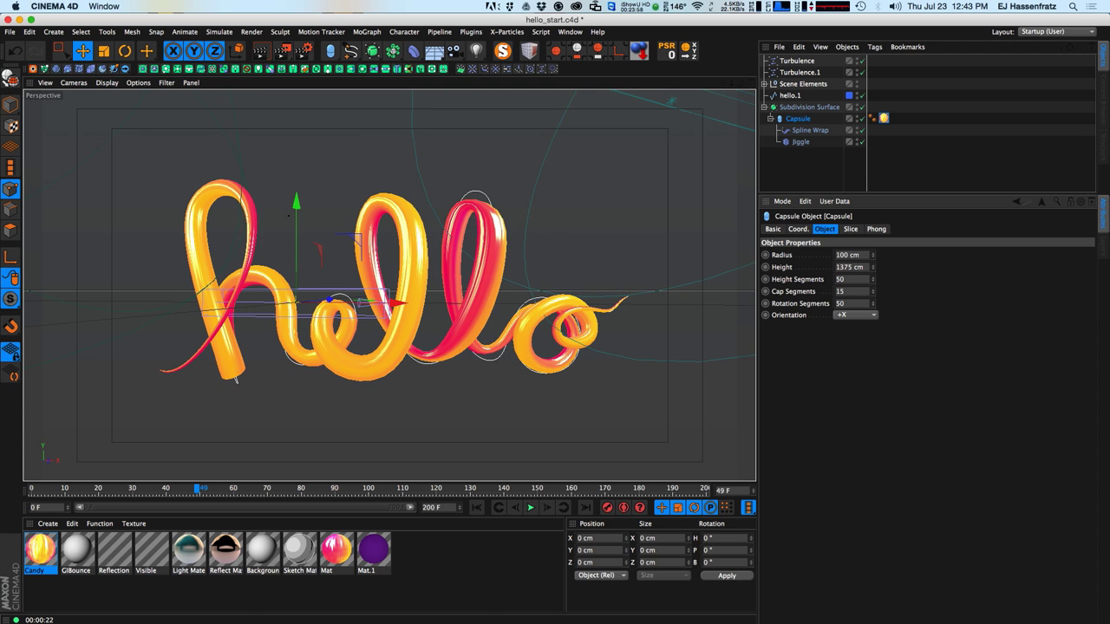
click(809, 106)
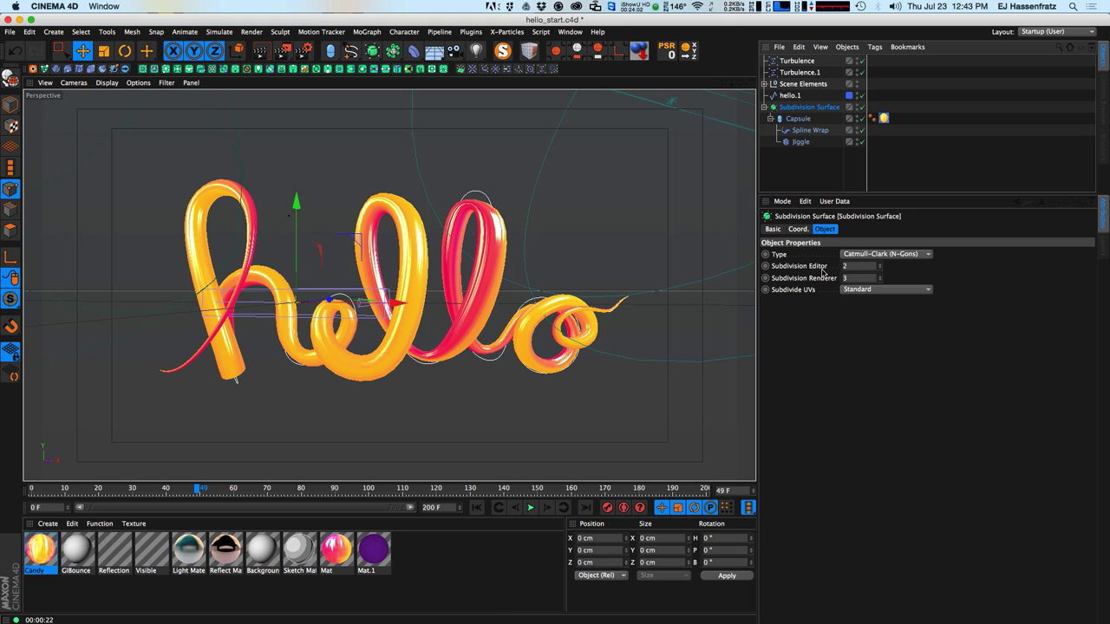
- Play the animation, restarting it from the beginning, to examine the moving lettering, display the Spline Wrap's settings, and stop playback
click(531, 507)
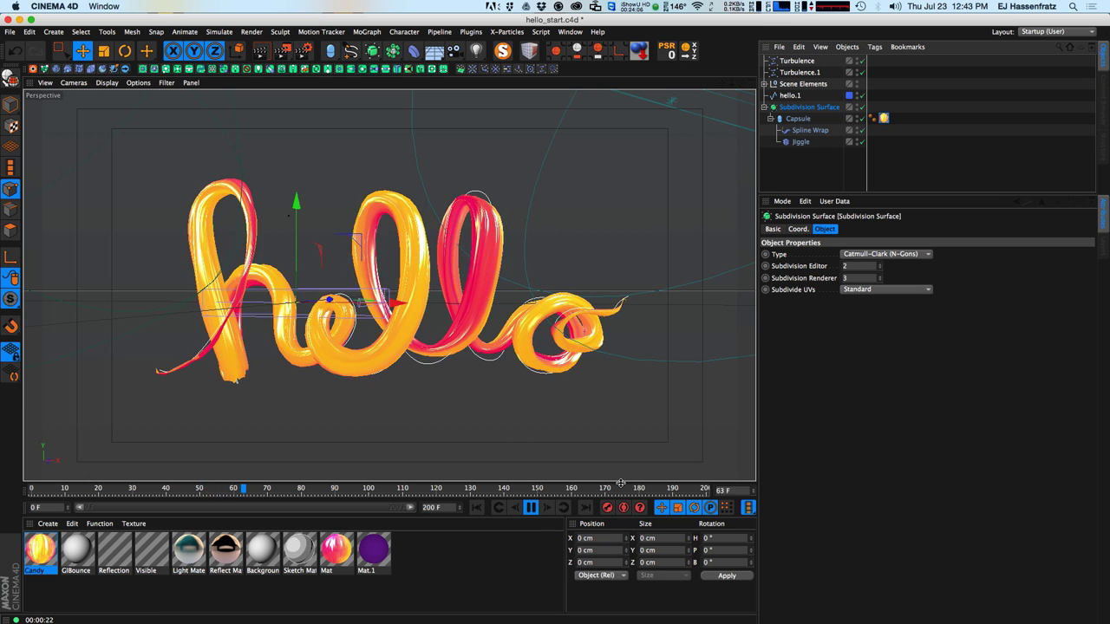
key(shift+f)
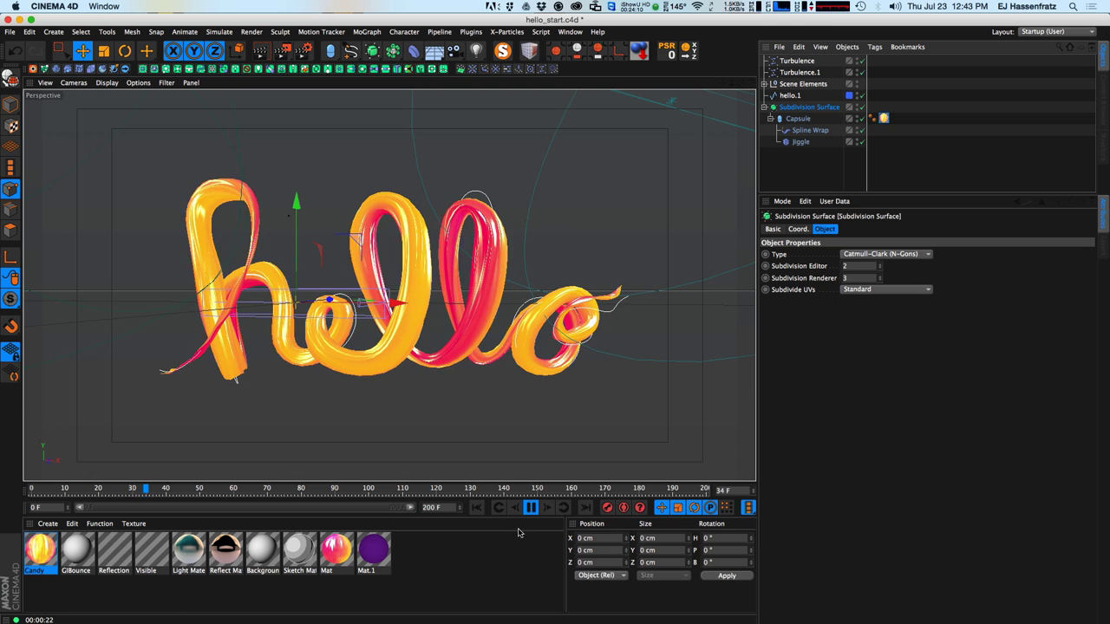
key(shift+f)
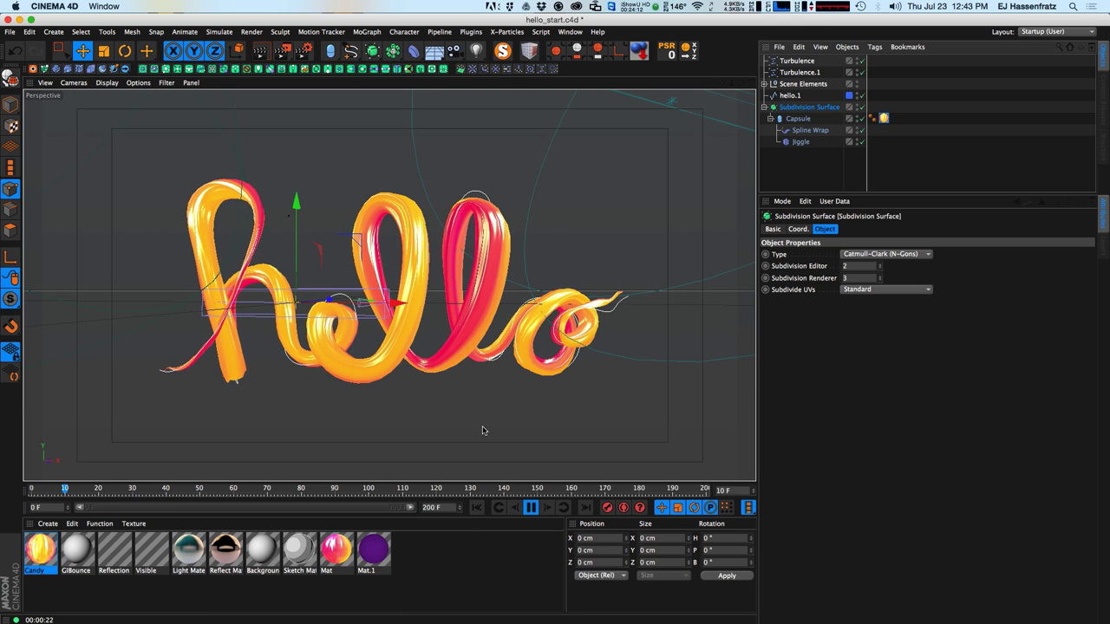
click(810, 130)
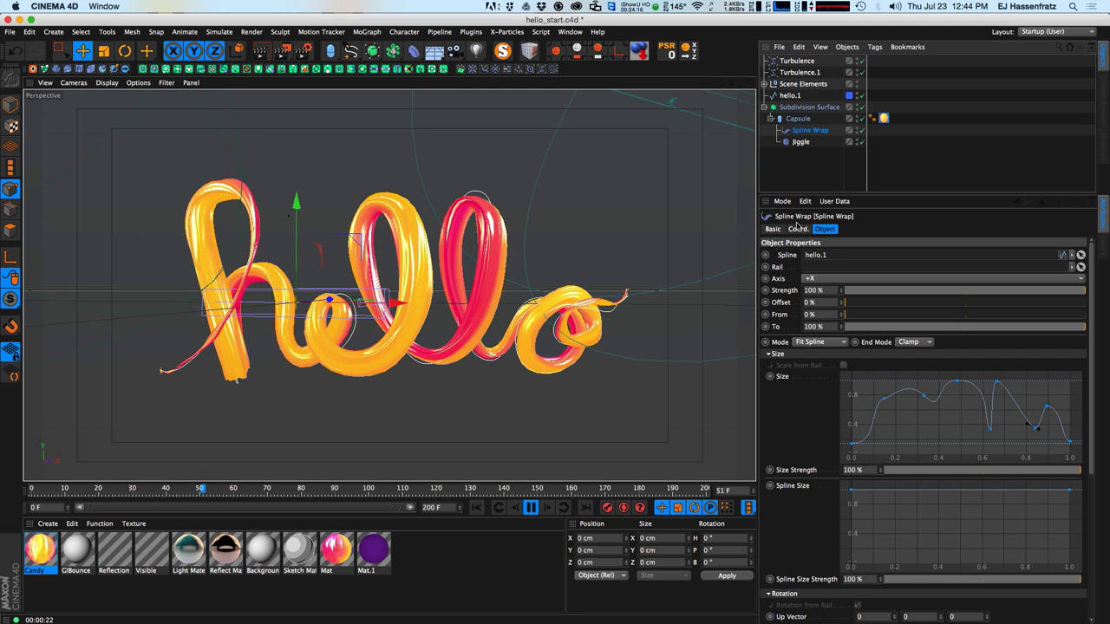
click(530, 507)
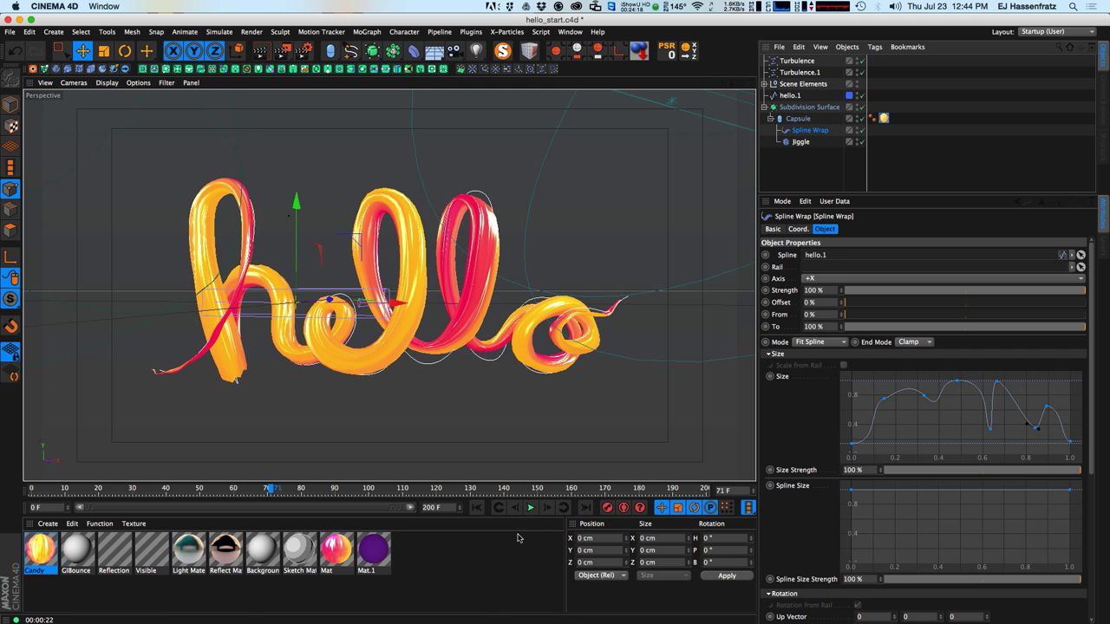